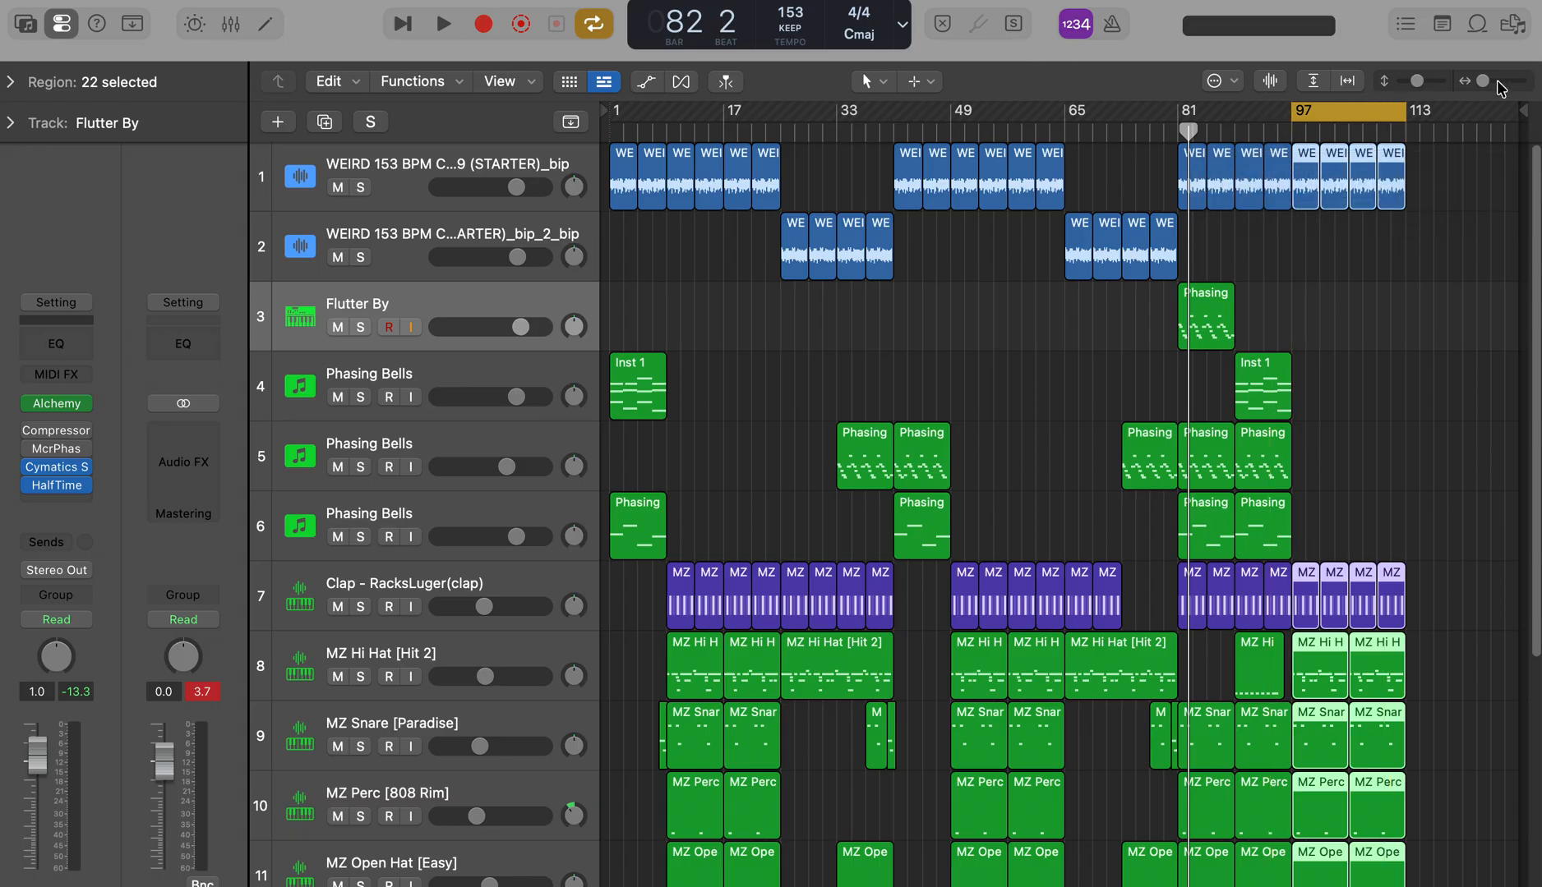
Step: Move the project end marker to bar 113 and delete the MZ Open Hat and MZ Kick regions from bar 97 onward
drag(1519, 116, 1406, 170)
drag(1533, 181, 1536, 566)
click(1334, 734)
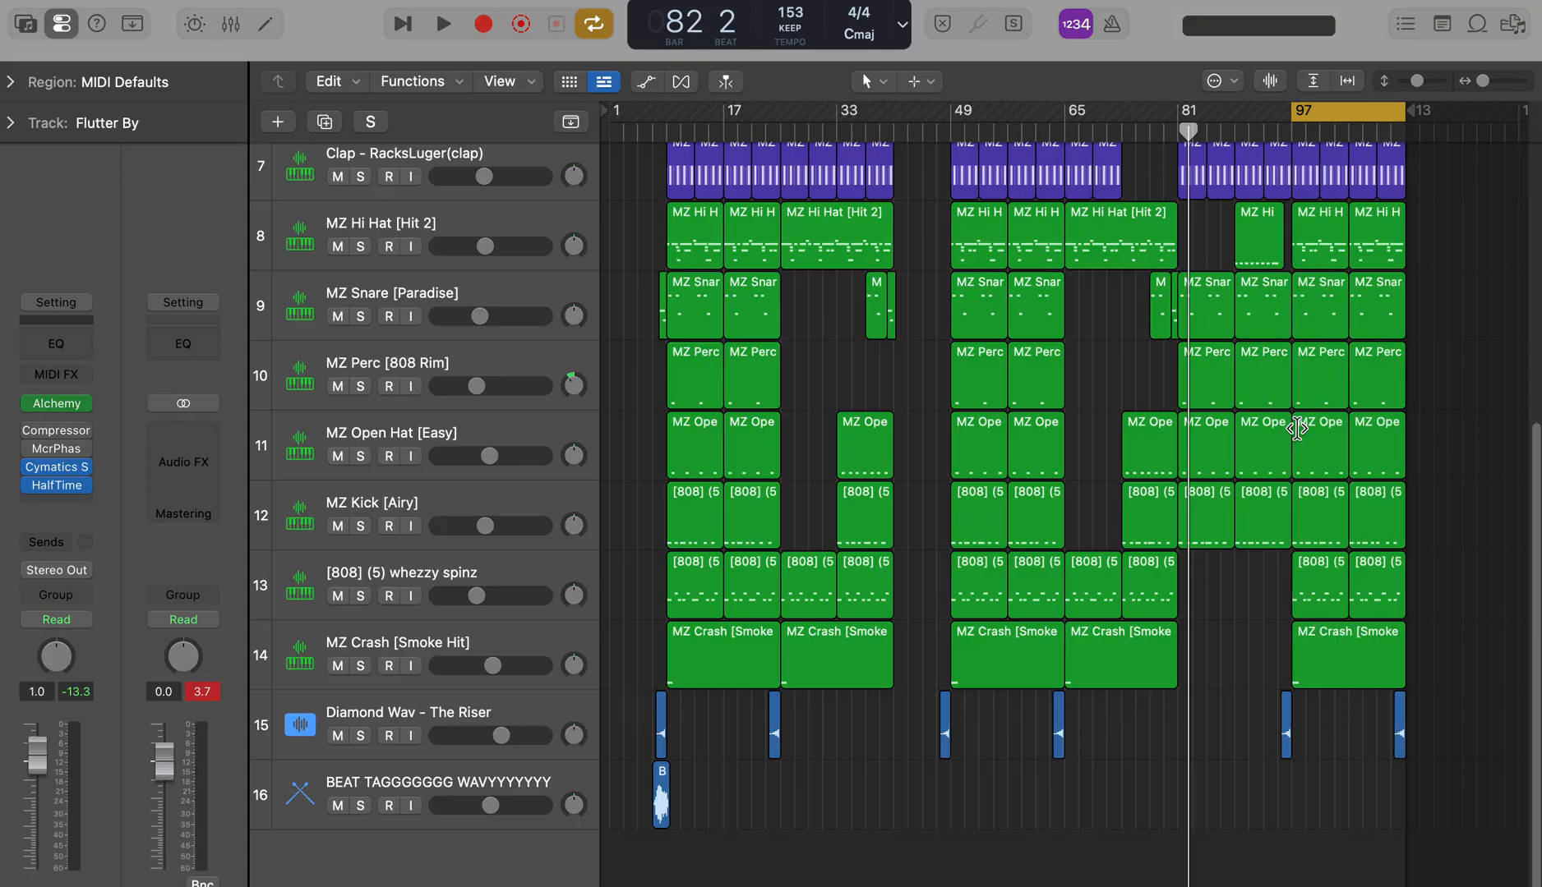
key(Delete)
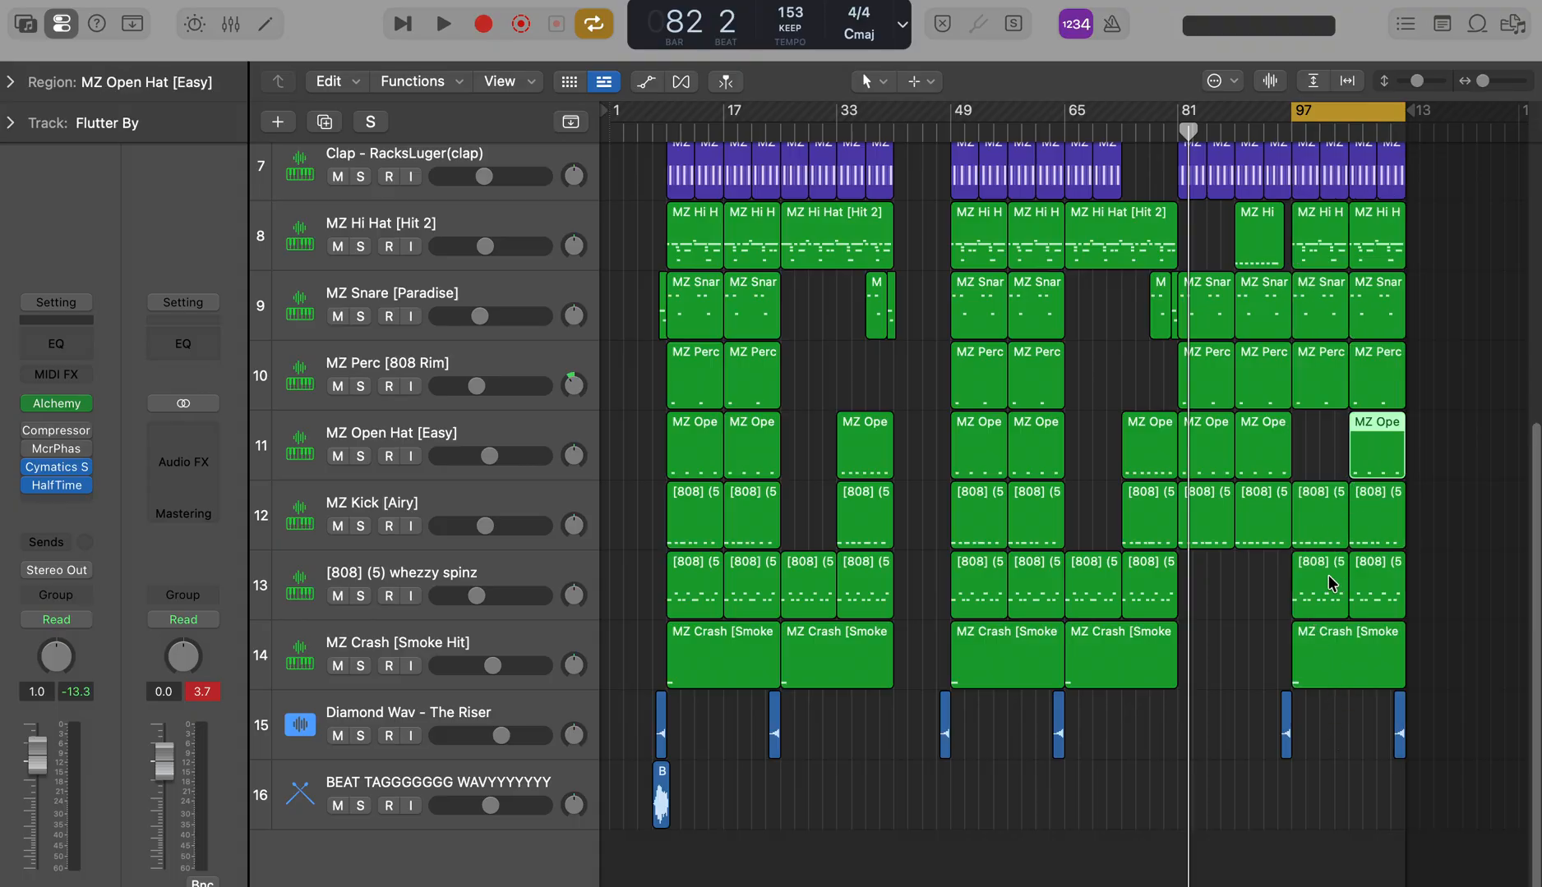
key(Delete)
Step: Delete the four Clap regions between bars 97 and 113 on track 7
scroll(1495, 506, up, 5)
scroll(1423, 442, up, 1)
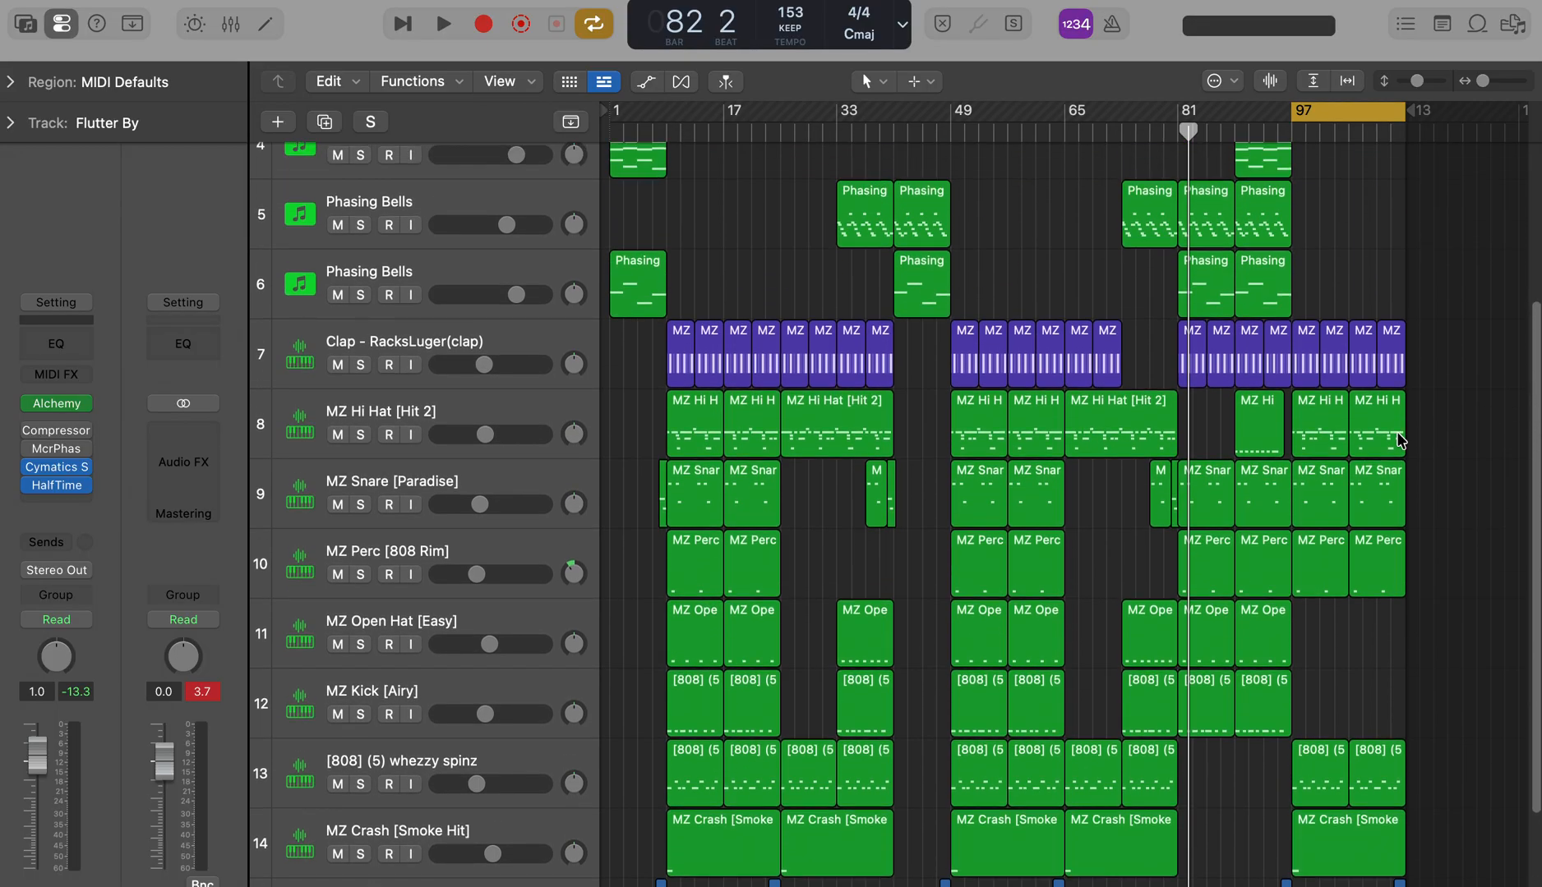
drag(1381, 347, 1407, 350)
key(Delete)
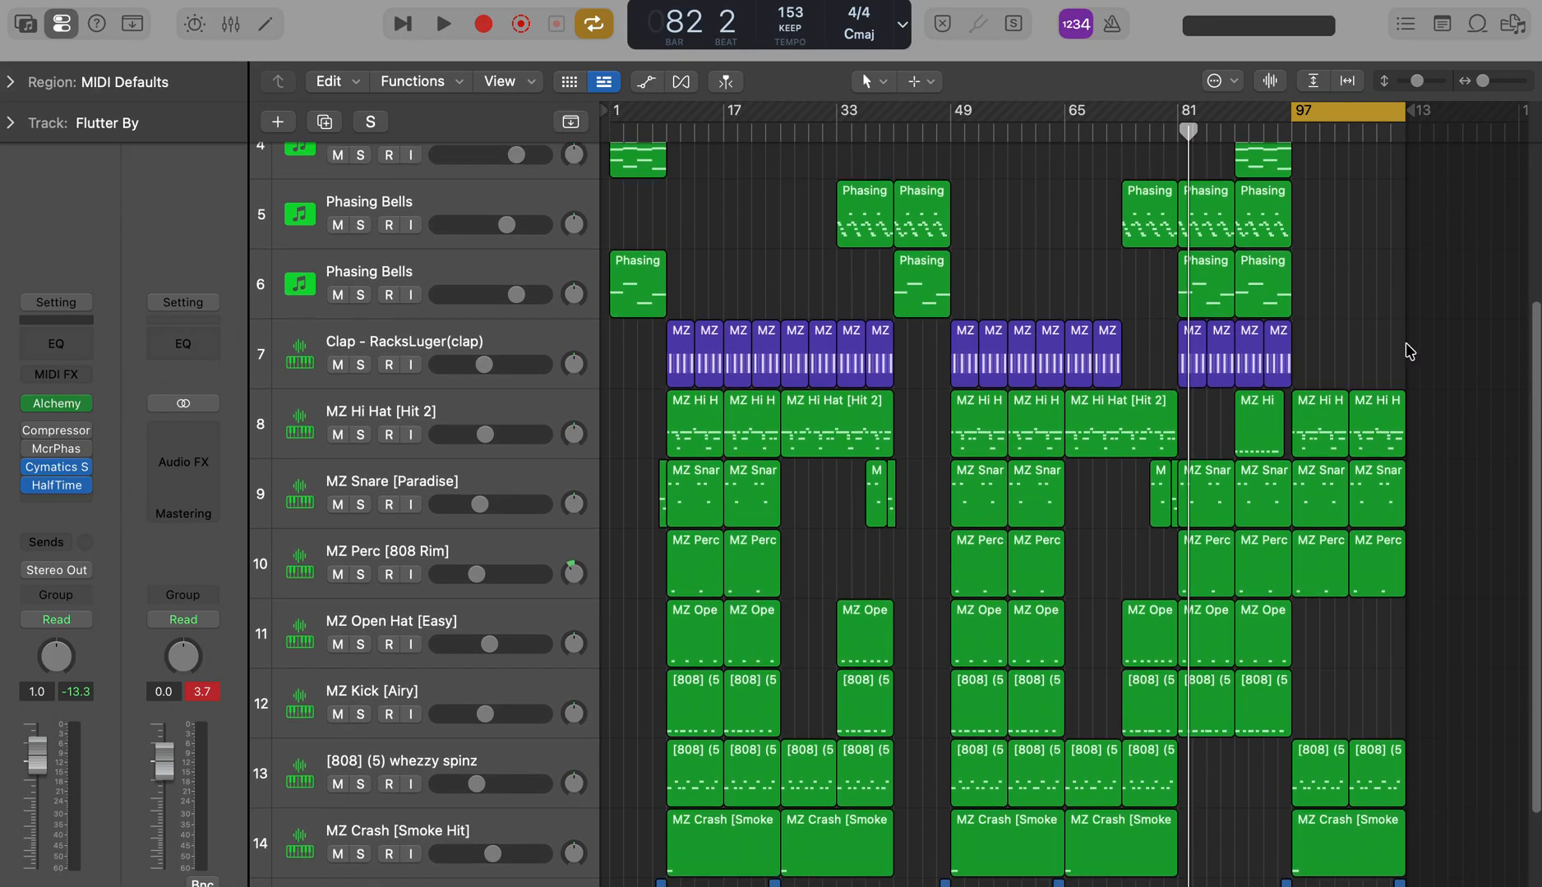
Step: Play the cycled section from bar 97 and look over the remaining regions on all tracks
scroll(1537, 378, up, 2)
key(space)
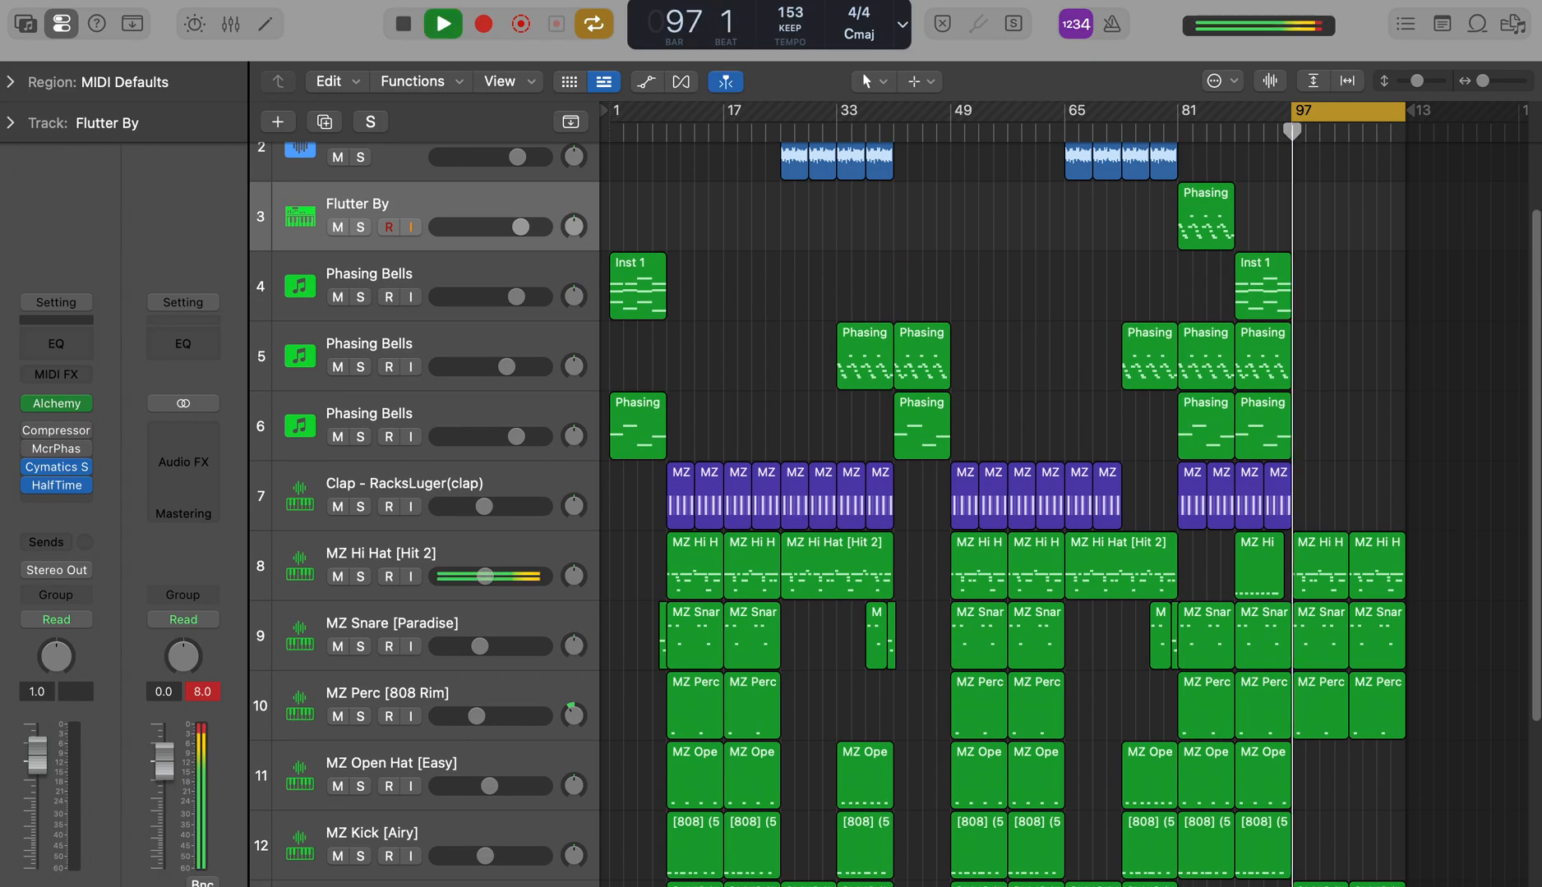
scroll(1530, 428, down, 5)
scroll(1527, 411, up, 5)
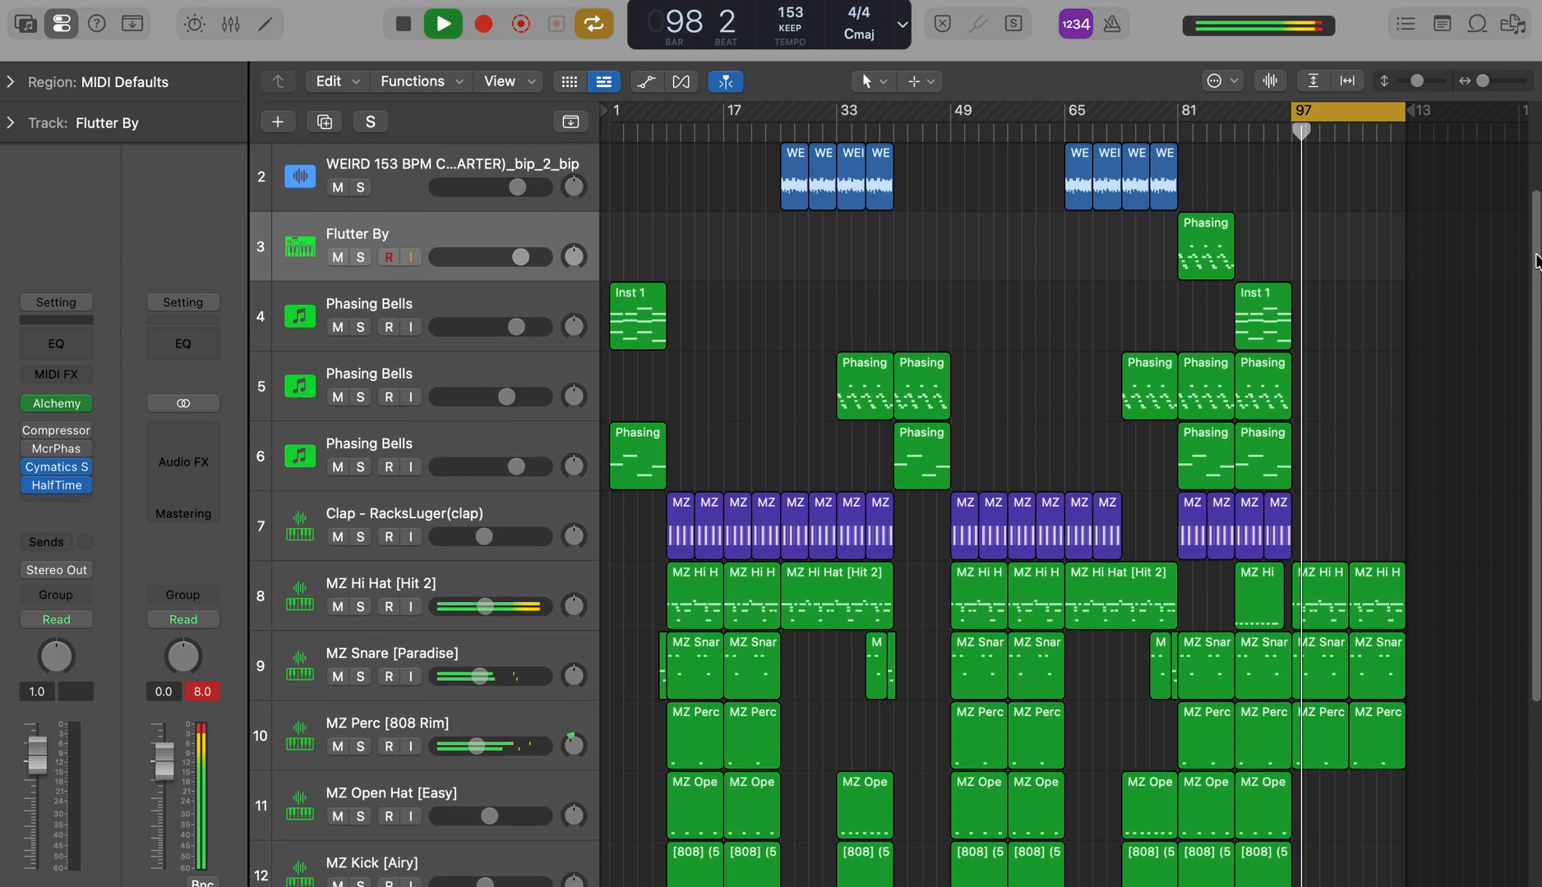
scroll(1502, 178, down, 6)
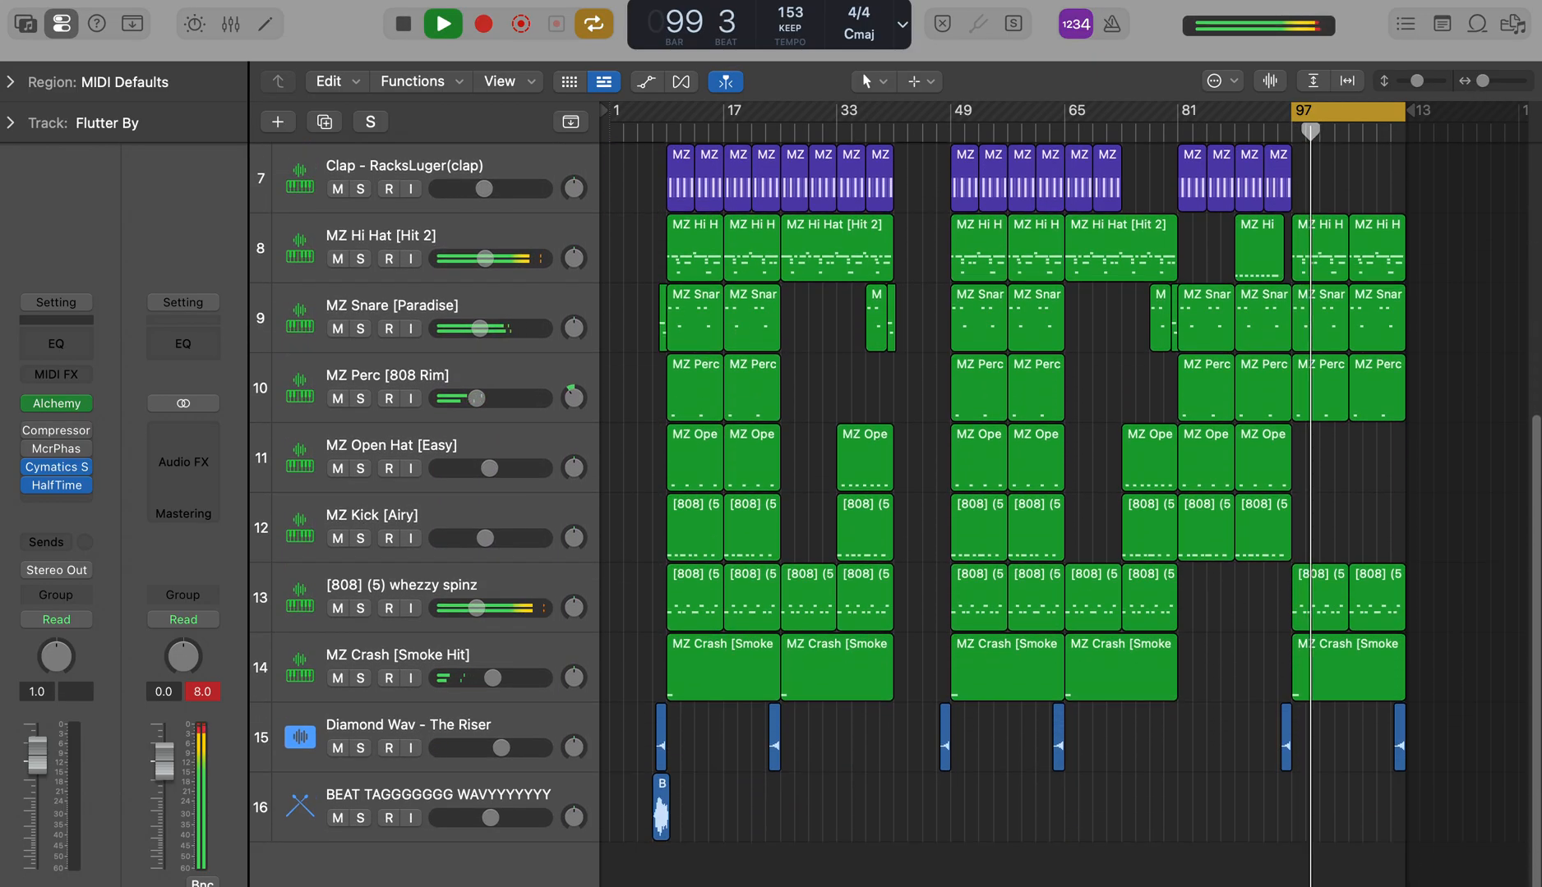
scroll(1503, 179, up, 1)
scroll(1530, 214, up, 5)
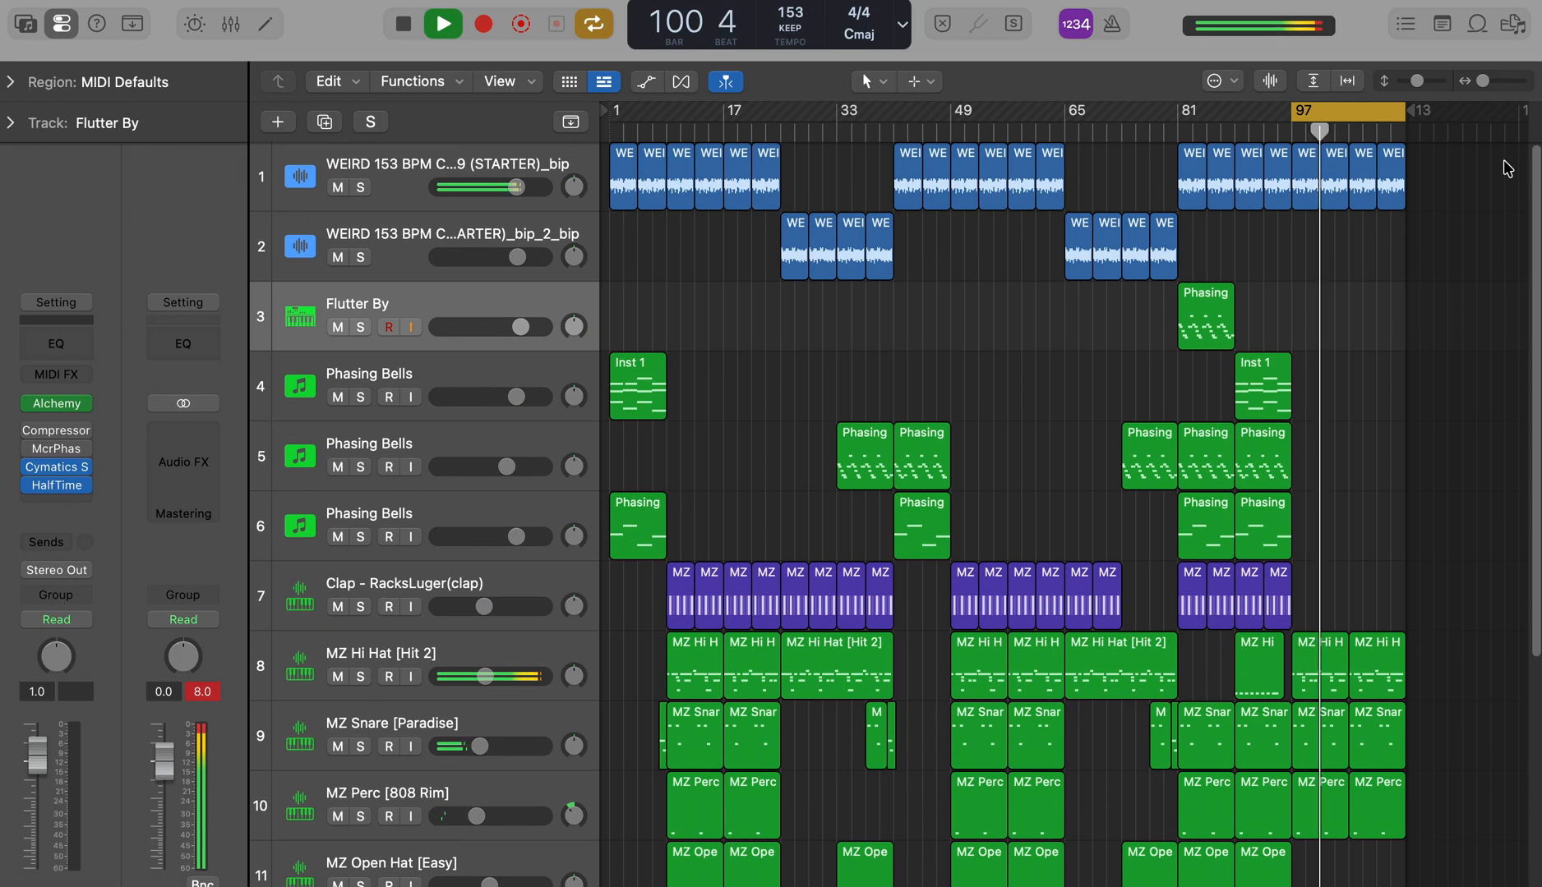
Step: Delete the last MZ Hi Hat and MZ Snare regions, which start at bar 105
scroll(1529, 337, down, 5)
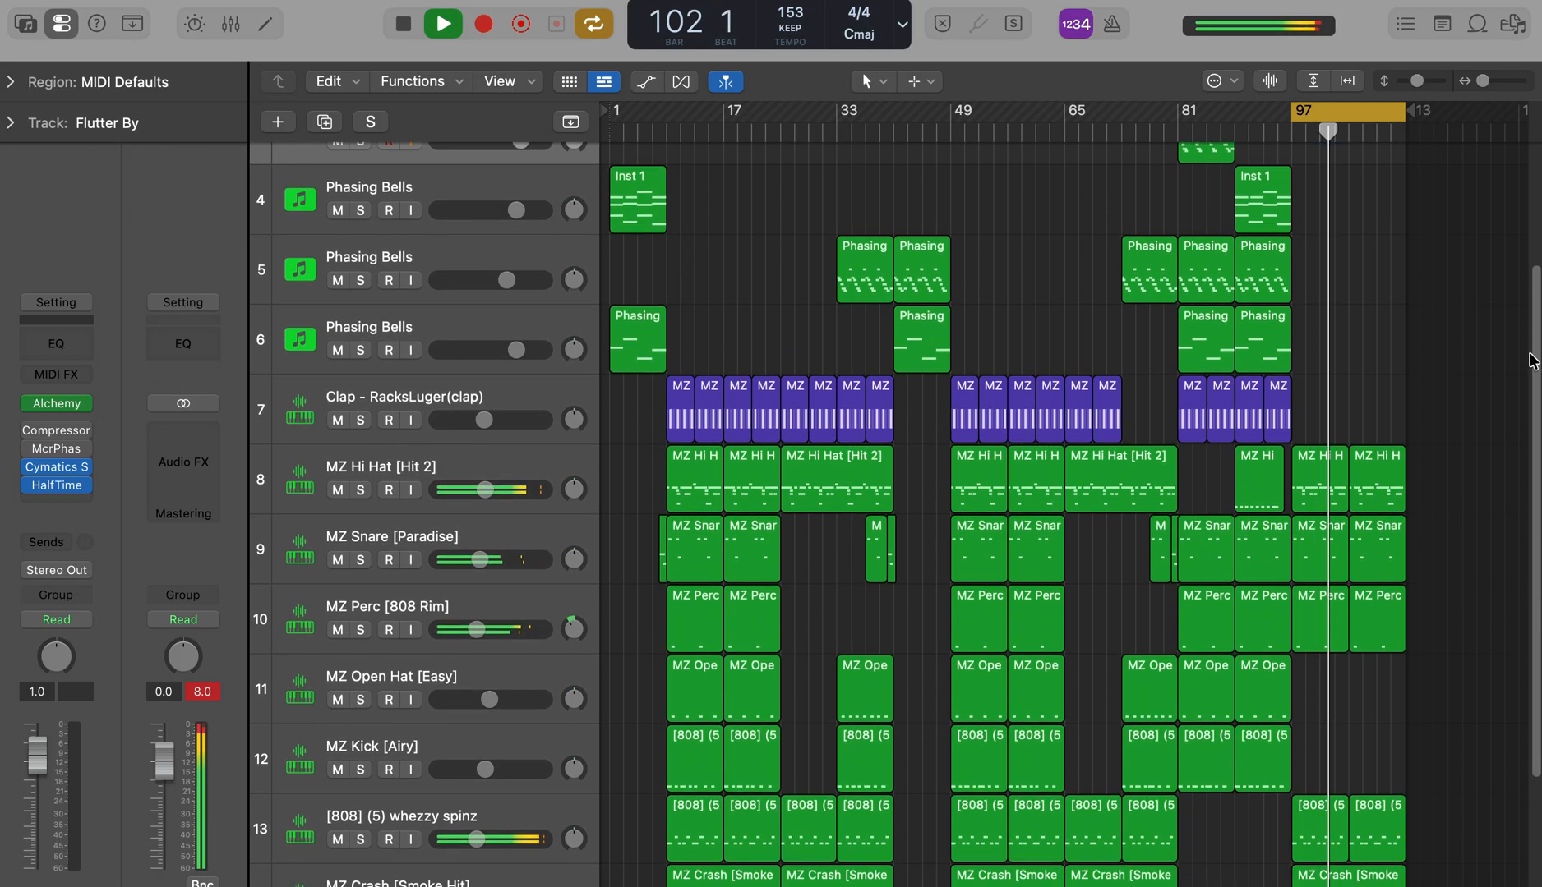
click(1381, 329)
key(Delete)
click(1391, 370)
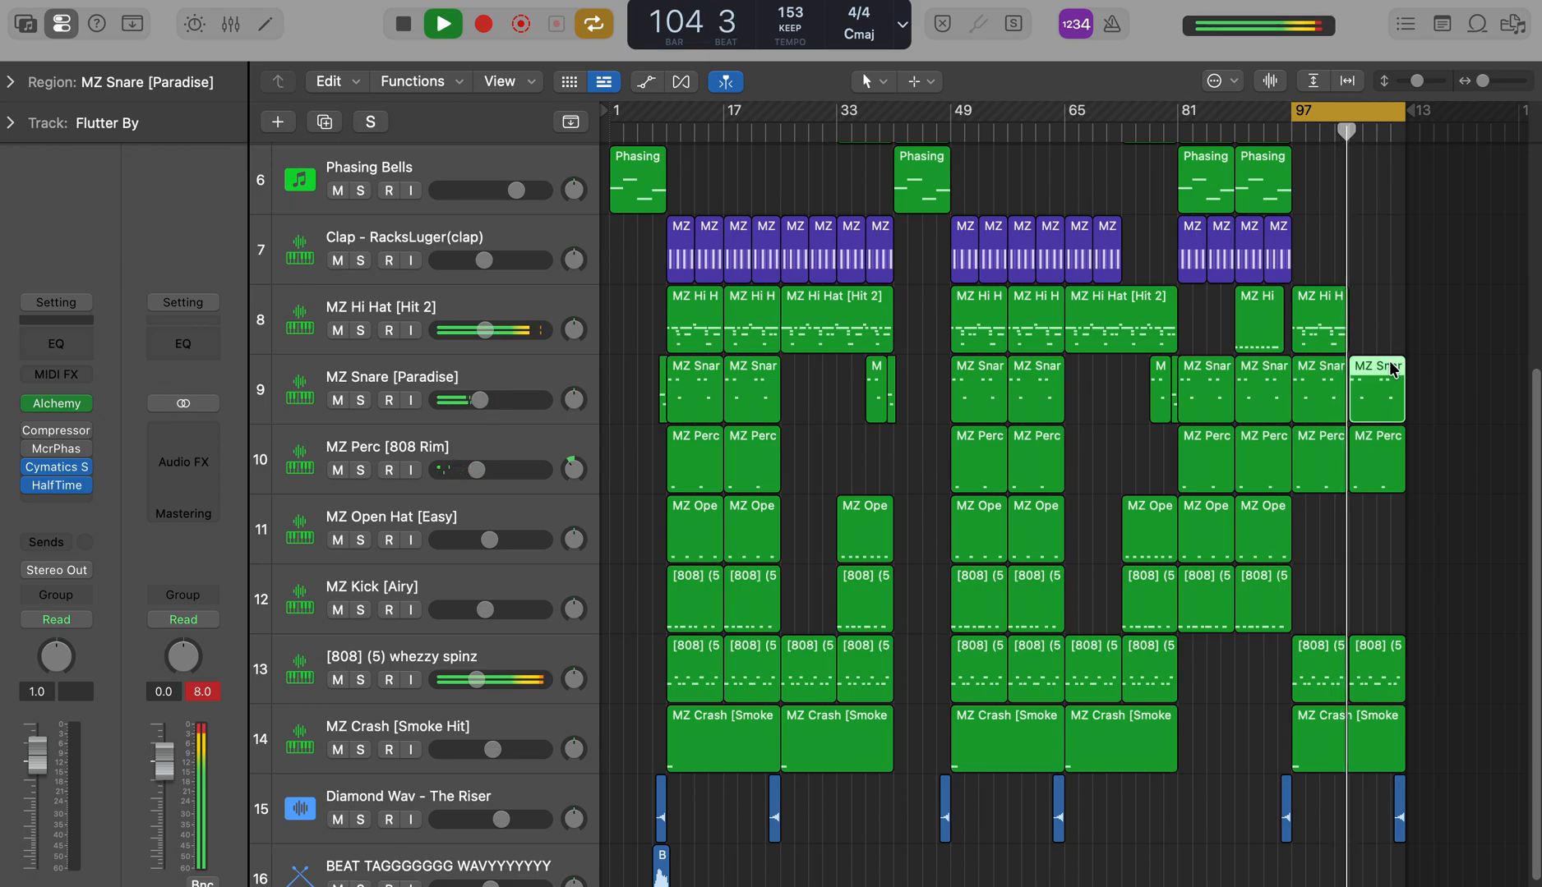
key(Delete)
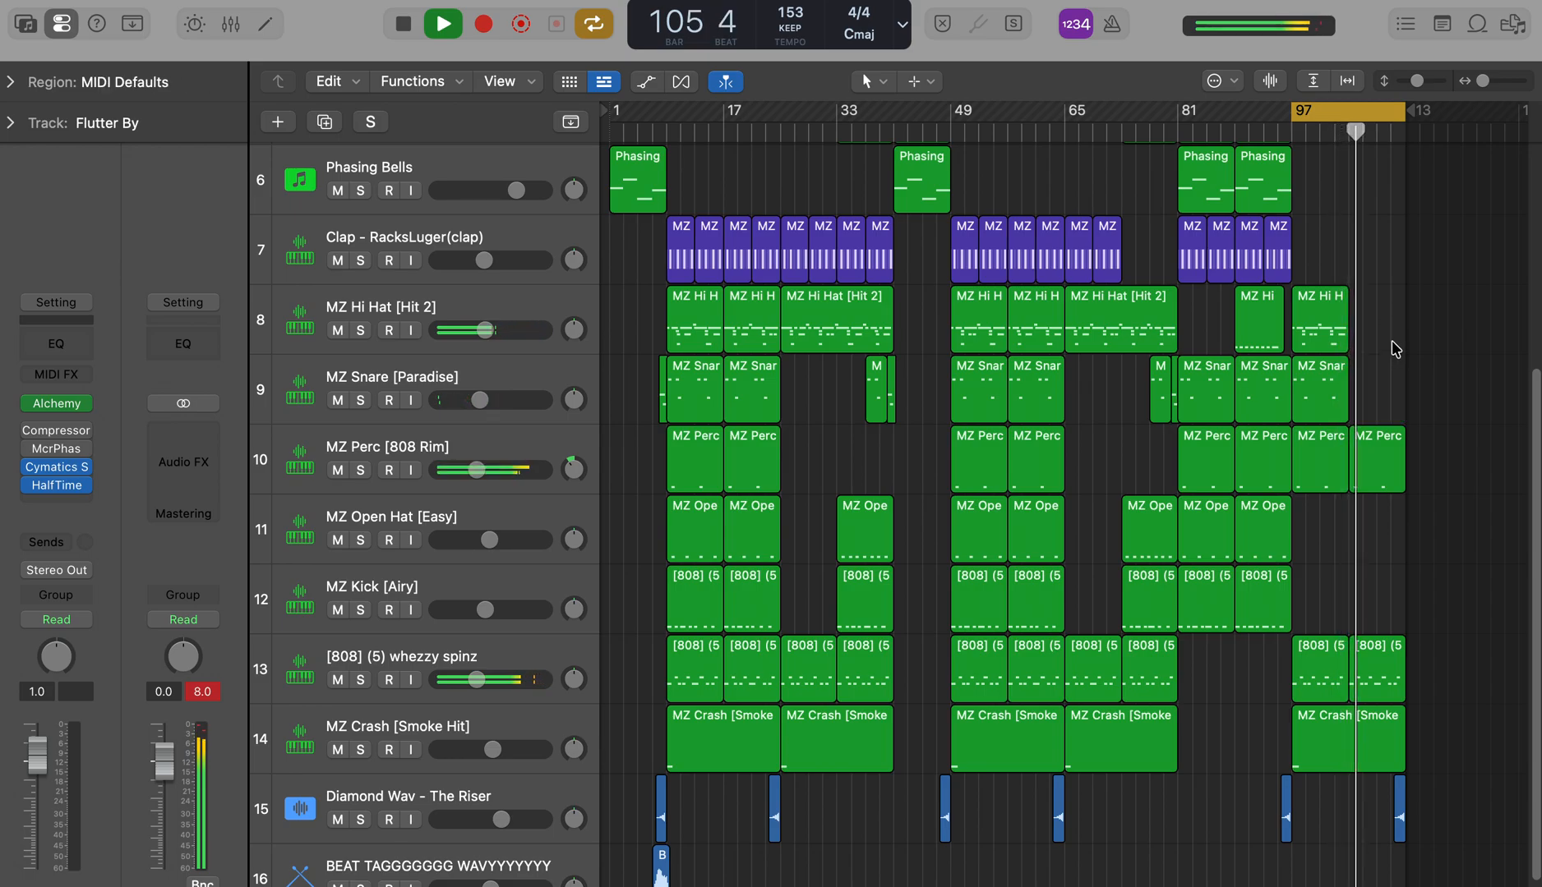
Step: Listen to the rest of the cycled section up to bar 113 and stop playback
scroll(1538, 424, up, 5)
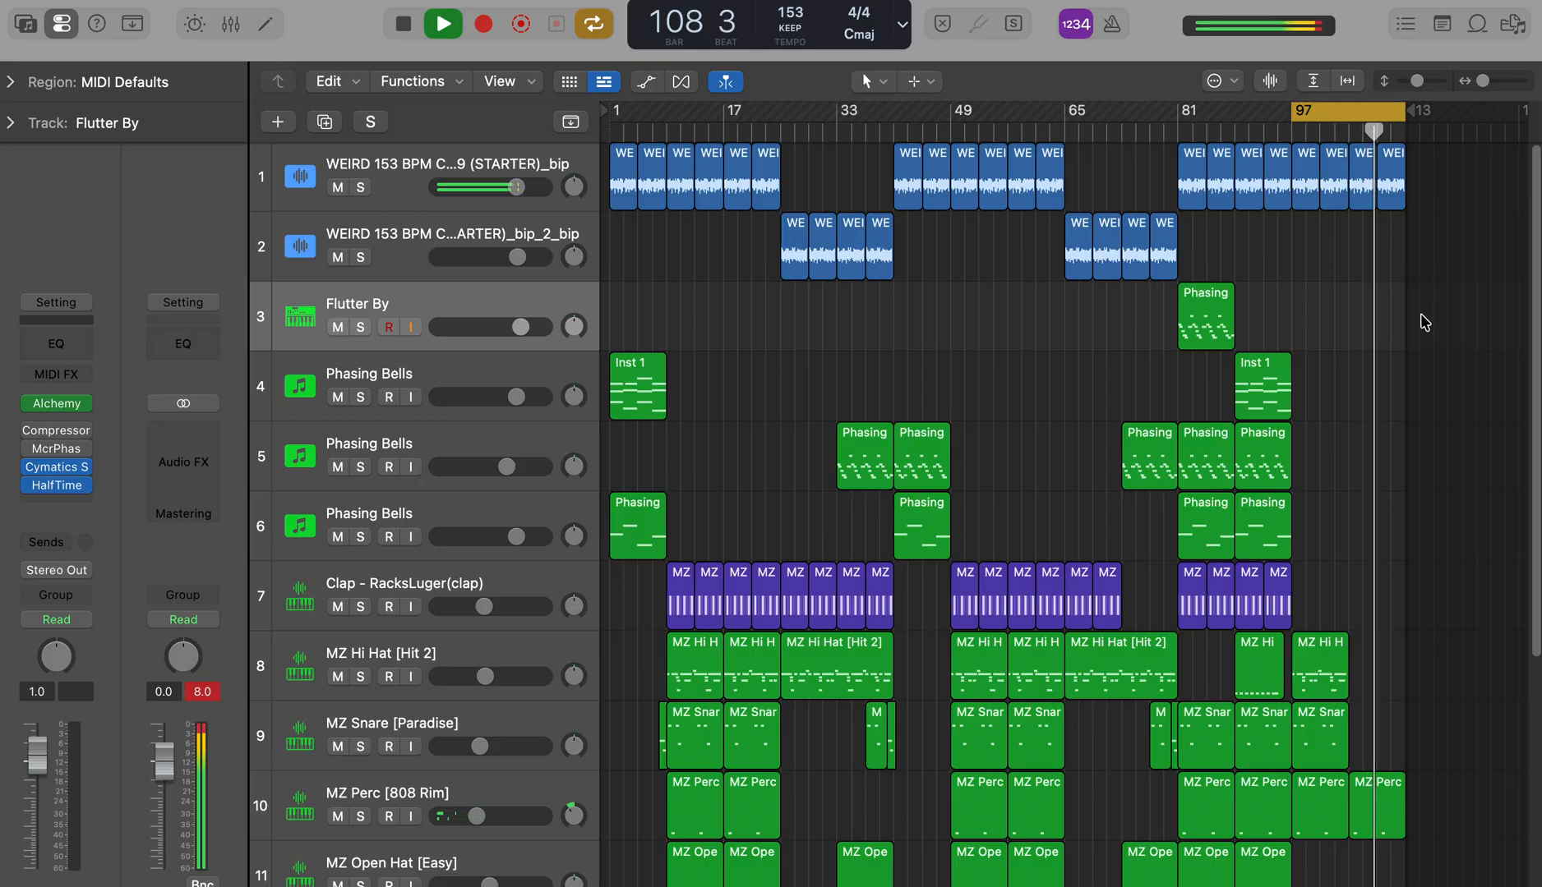
scroll(1535, 503, down, 5)
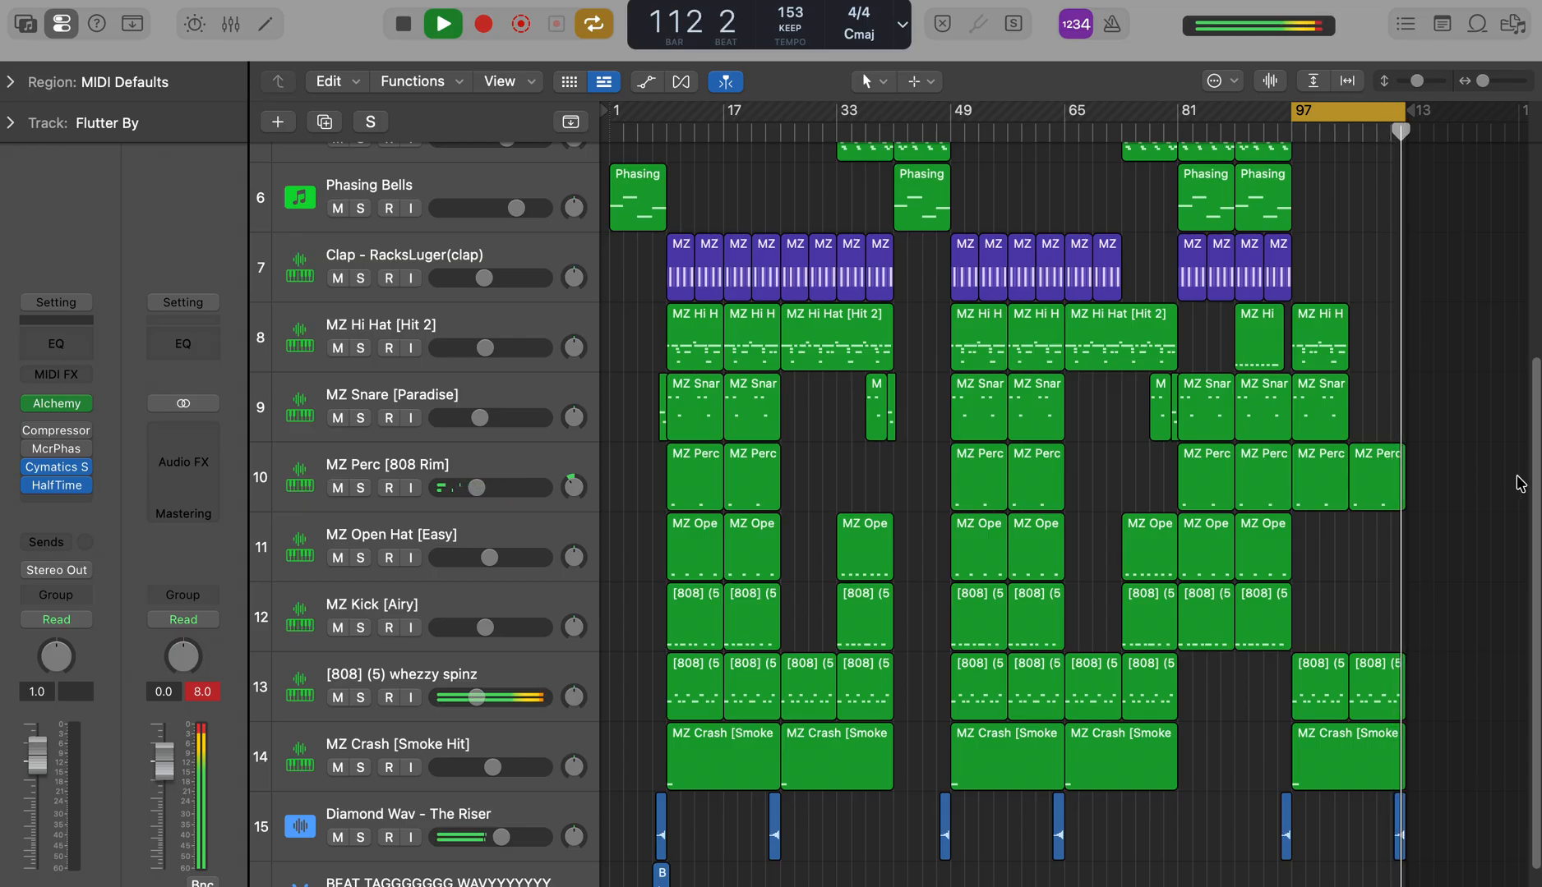
key(space)
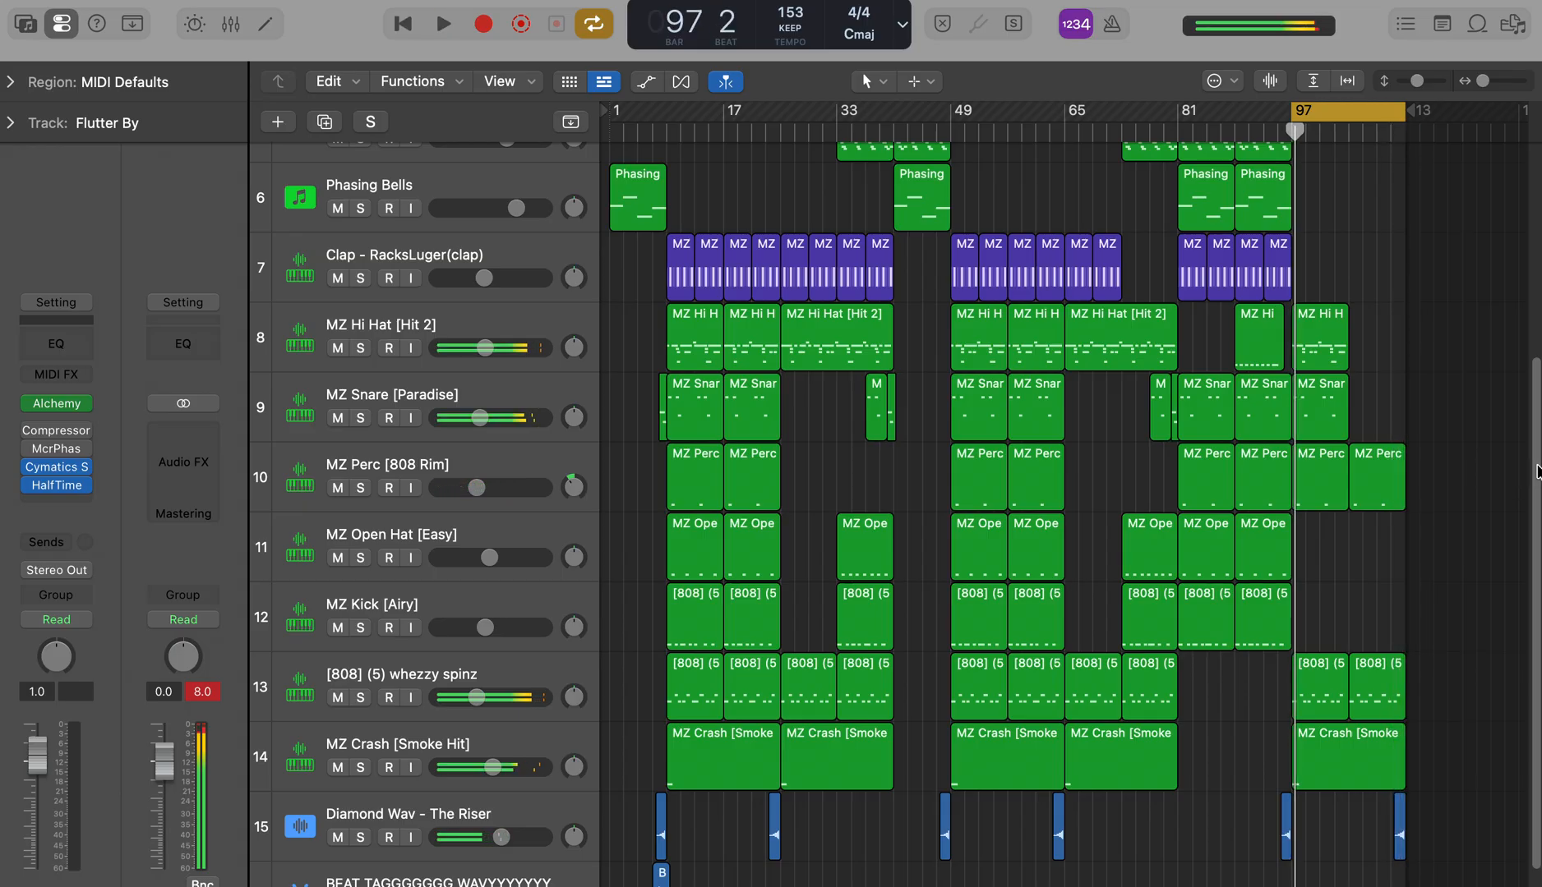
Step: Move the cycle range to bars 1 to 17 and solo the WEIRD 153 BPM starter sample on track 1
scroll(1397, 247, up, 5)
drag(1307, 113, 616, 115)
click(327, 191)
click(361, 189)
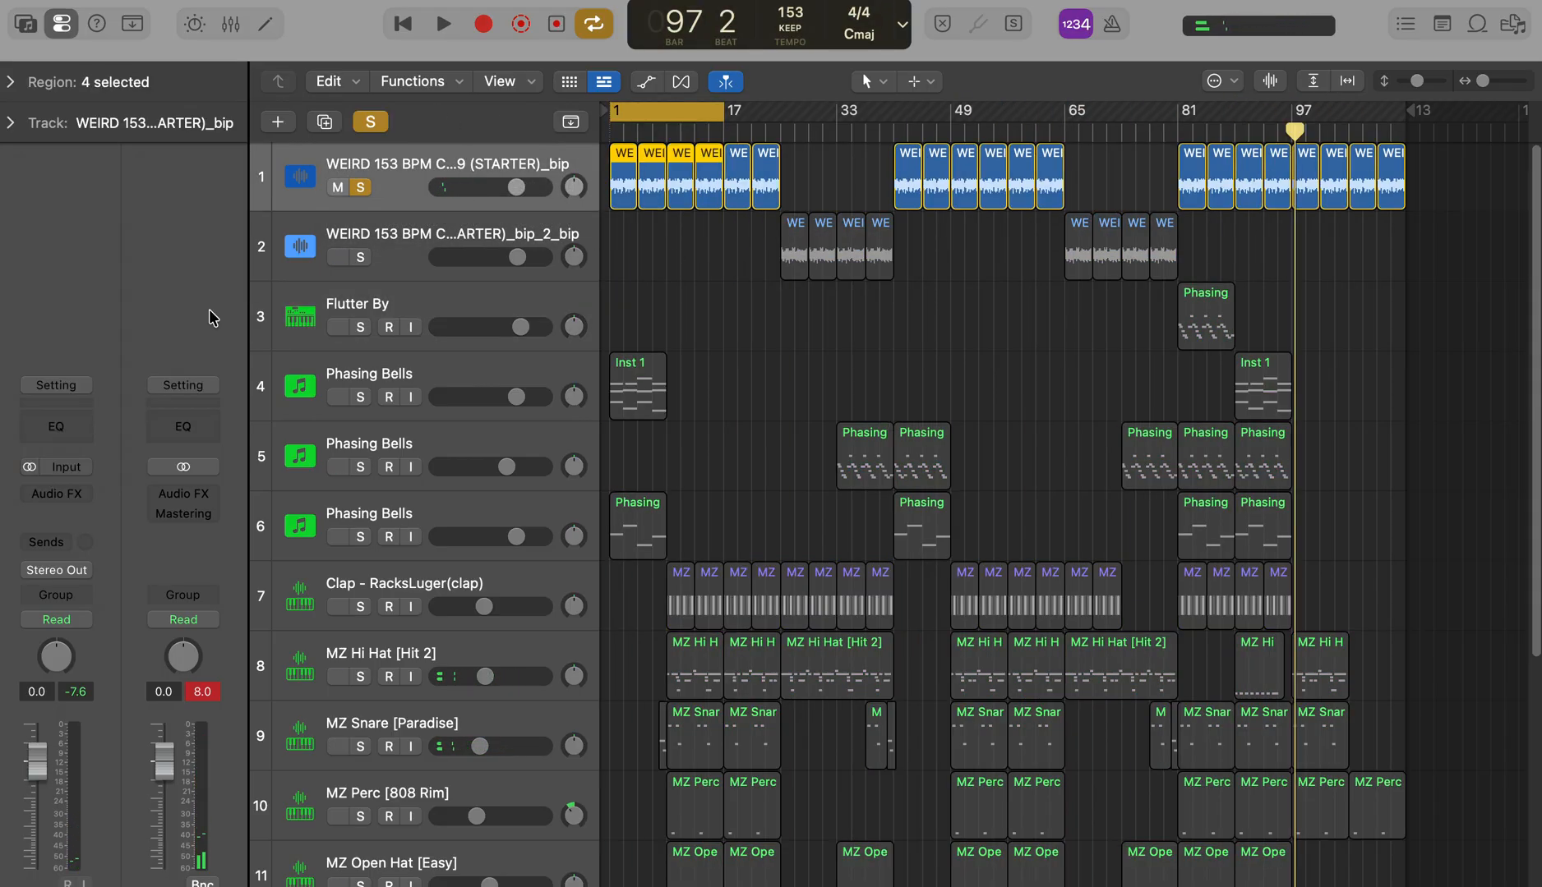
Step: Add a Channel EQ to the soloed sample track with a low cut at 466 Hz and a high cut at 4300 Hz during playback
click(80, 494)
click(82, 448)
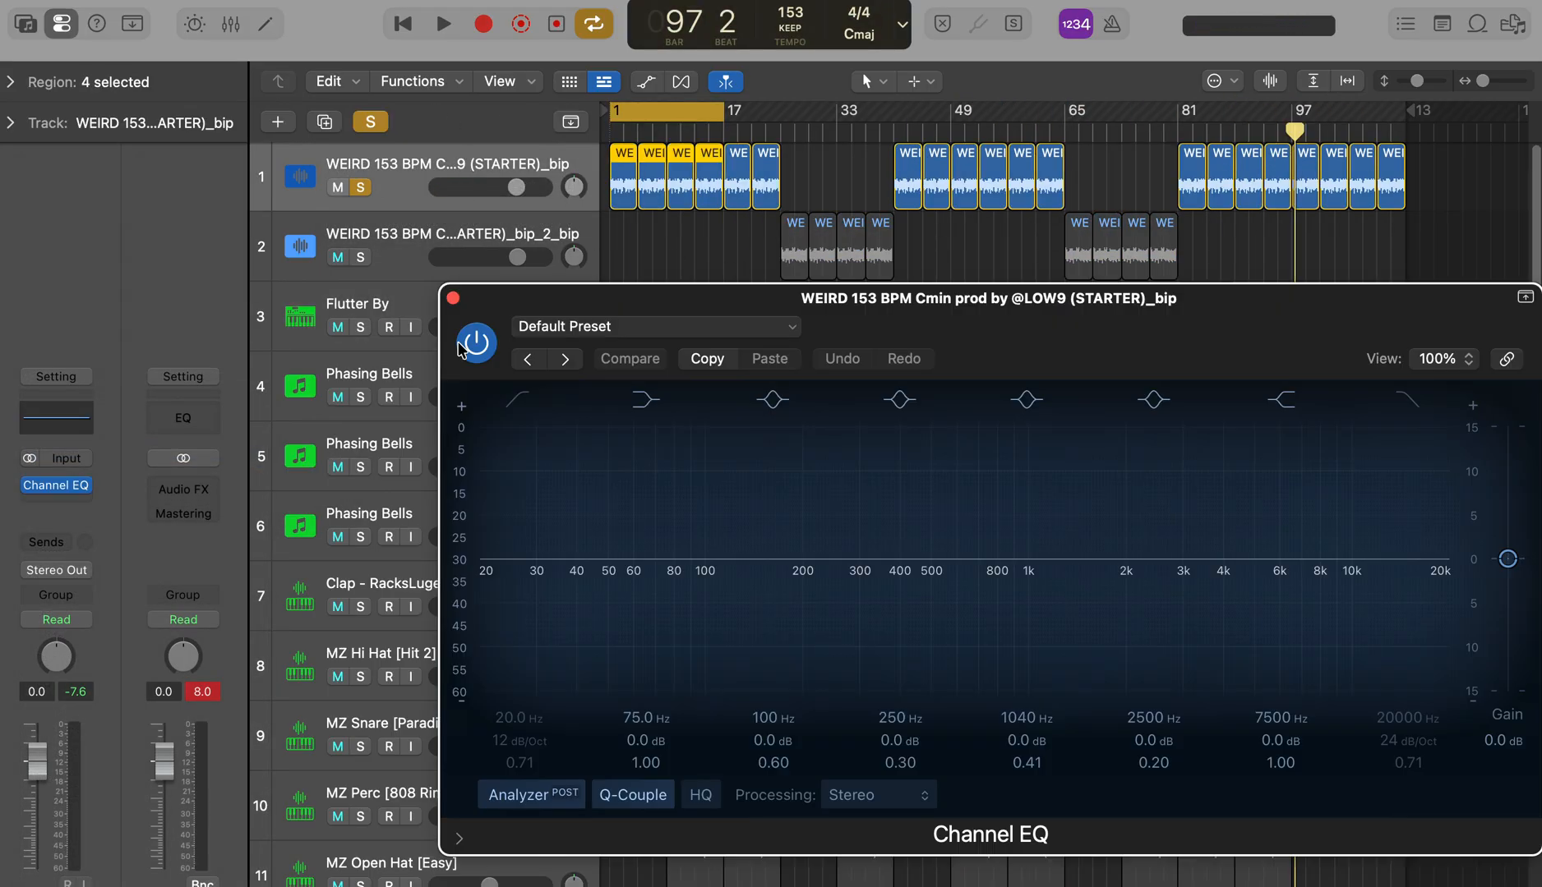
click(516, 403)
key(space)
drag(516, 578, 921, 588)
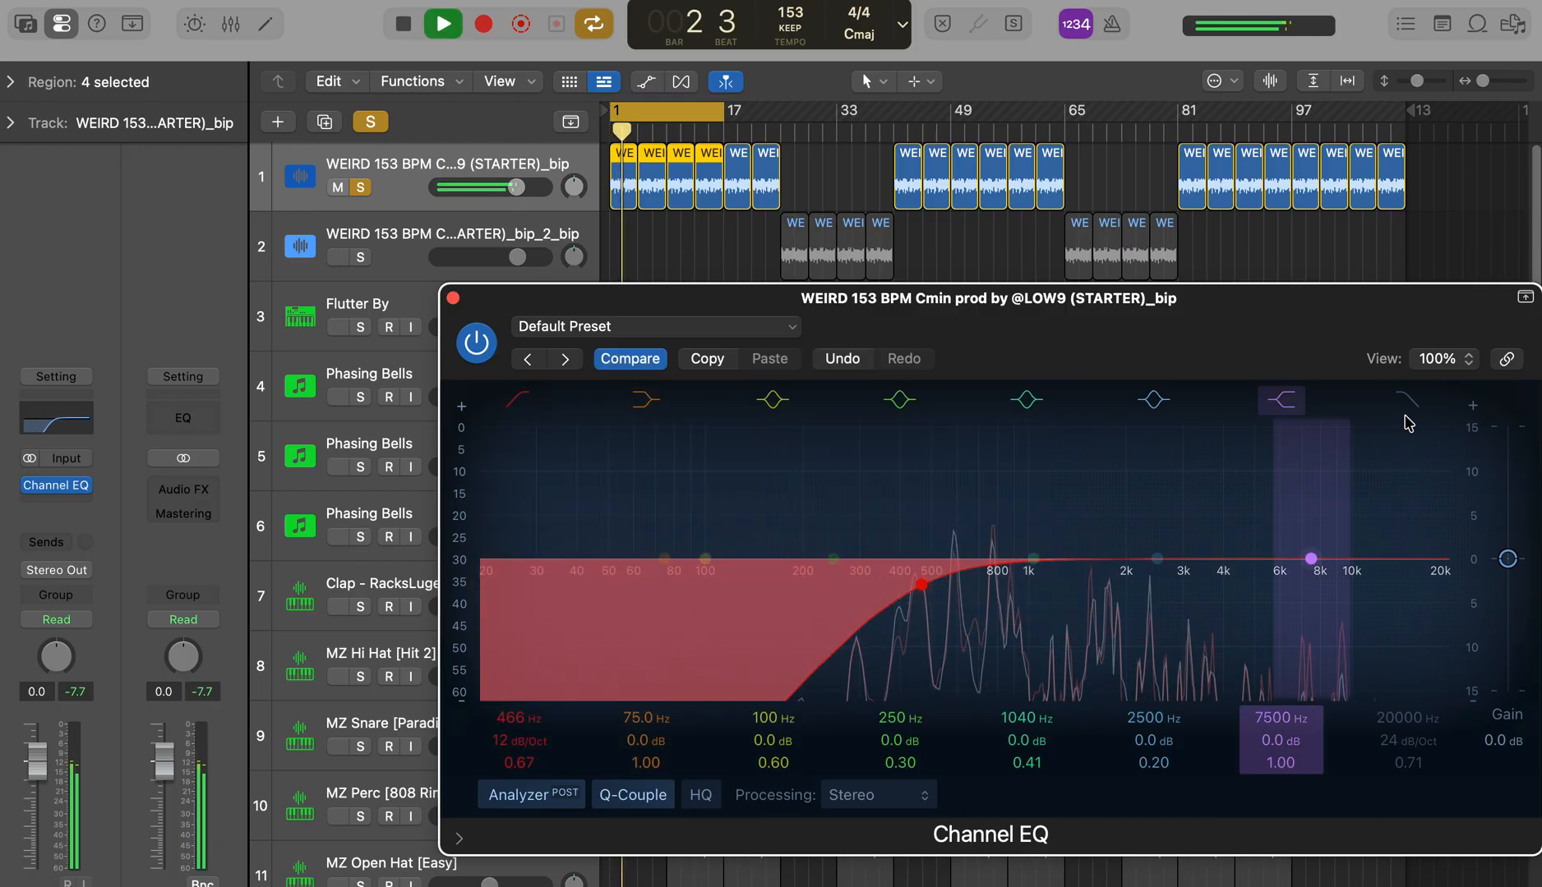
click(1428, 541)
drag(1445, 588, 1229, 649)
Step: Cut the sample by 3.0 dB at 2360 Hz with a Q of 7.00 in the Channel EQ
drag(1132, 549, 1101, 487)
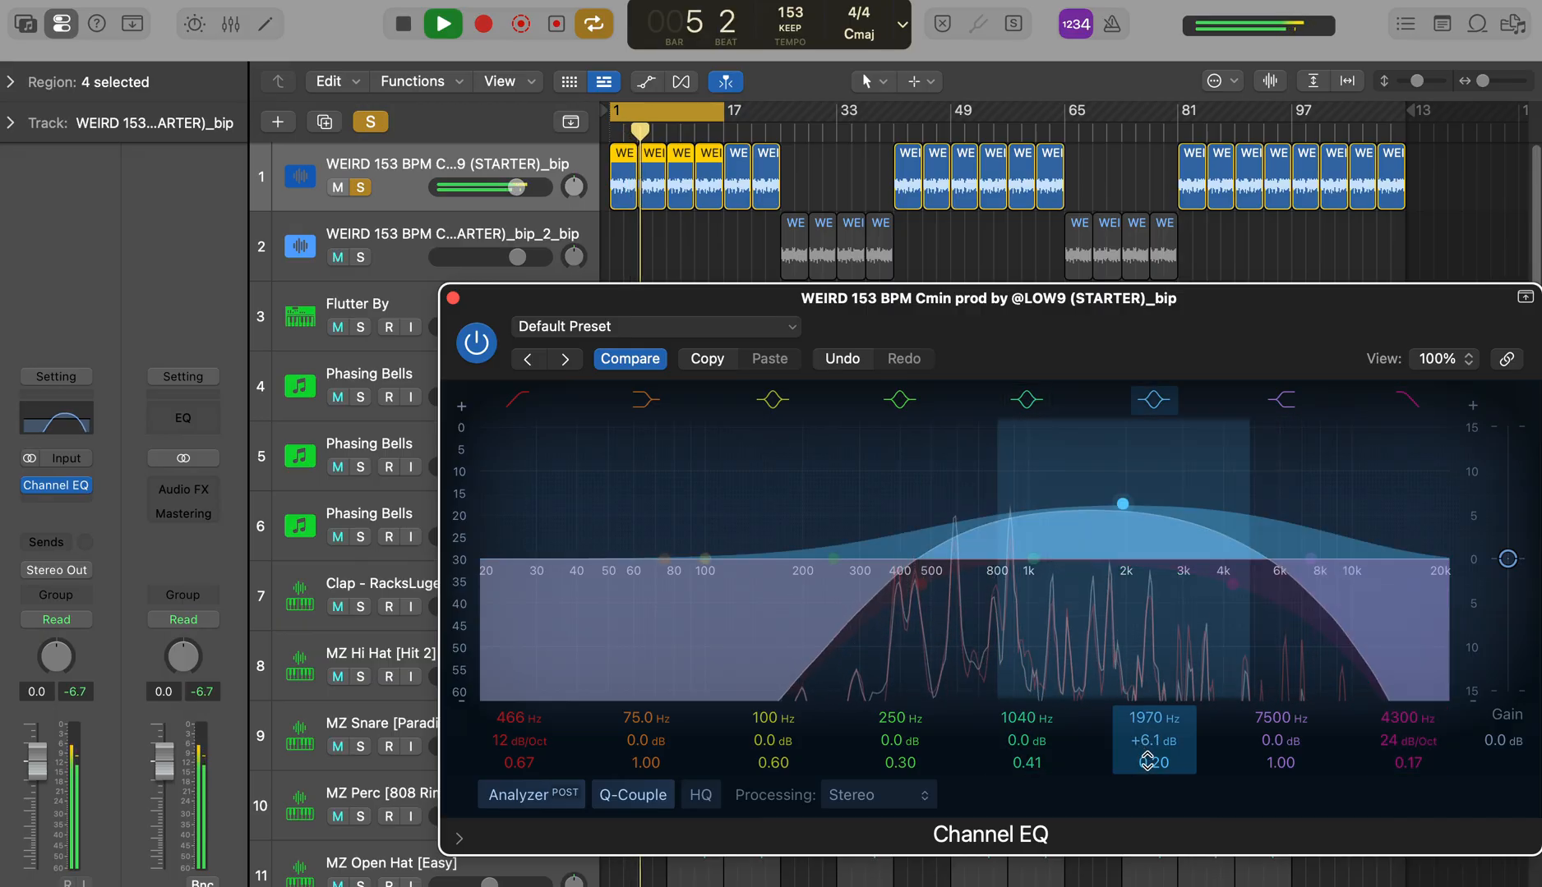
drag(1145, 761, 1146, 706)
drag(1122, 503, 1150, 490)
drag(1152, 606, 1143, 595)
Step: Cut the sample by 4.4 dB at 1810 Hz with a Q of 9.10
drag(1040, 534, 1120, 470)
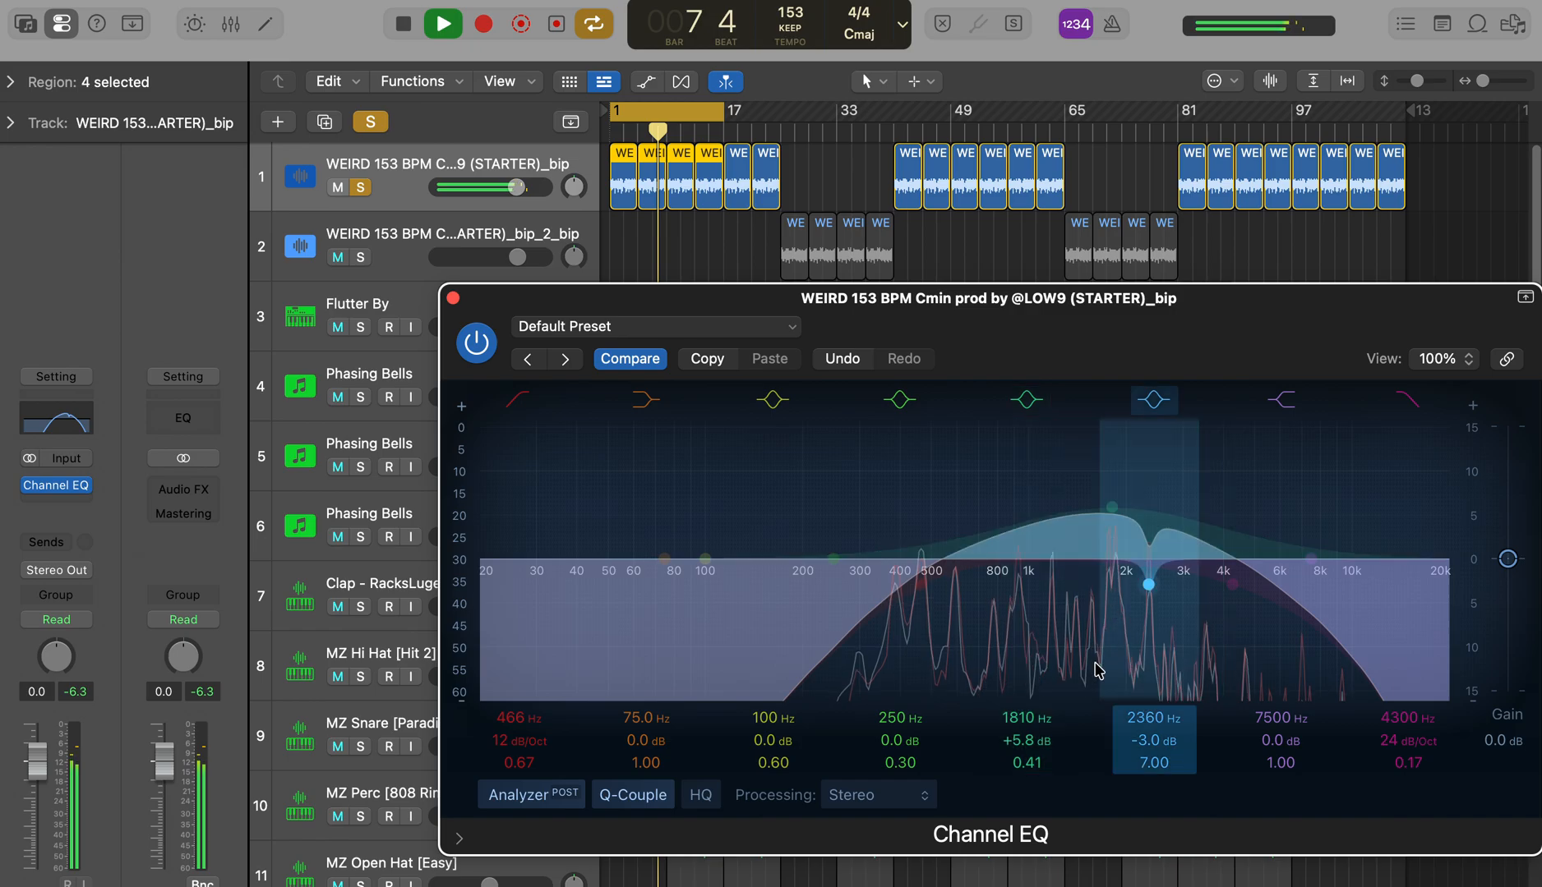
drag(1024, 761, 1024, 700)
drag(1115, 507, 1110, 505)
Step: Cut 880 Hz by 3.0 dB with a Q of 8.20 and set the high cut to 5800 Hz with a Q of 0.15
drag(834, 559, 998, 507)
drag(908, 761, 908, 705)
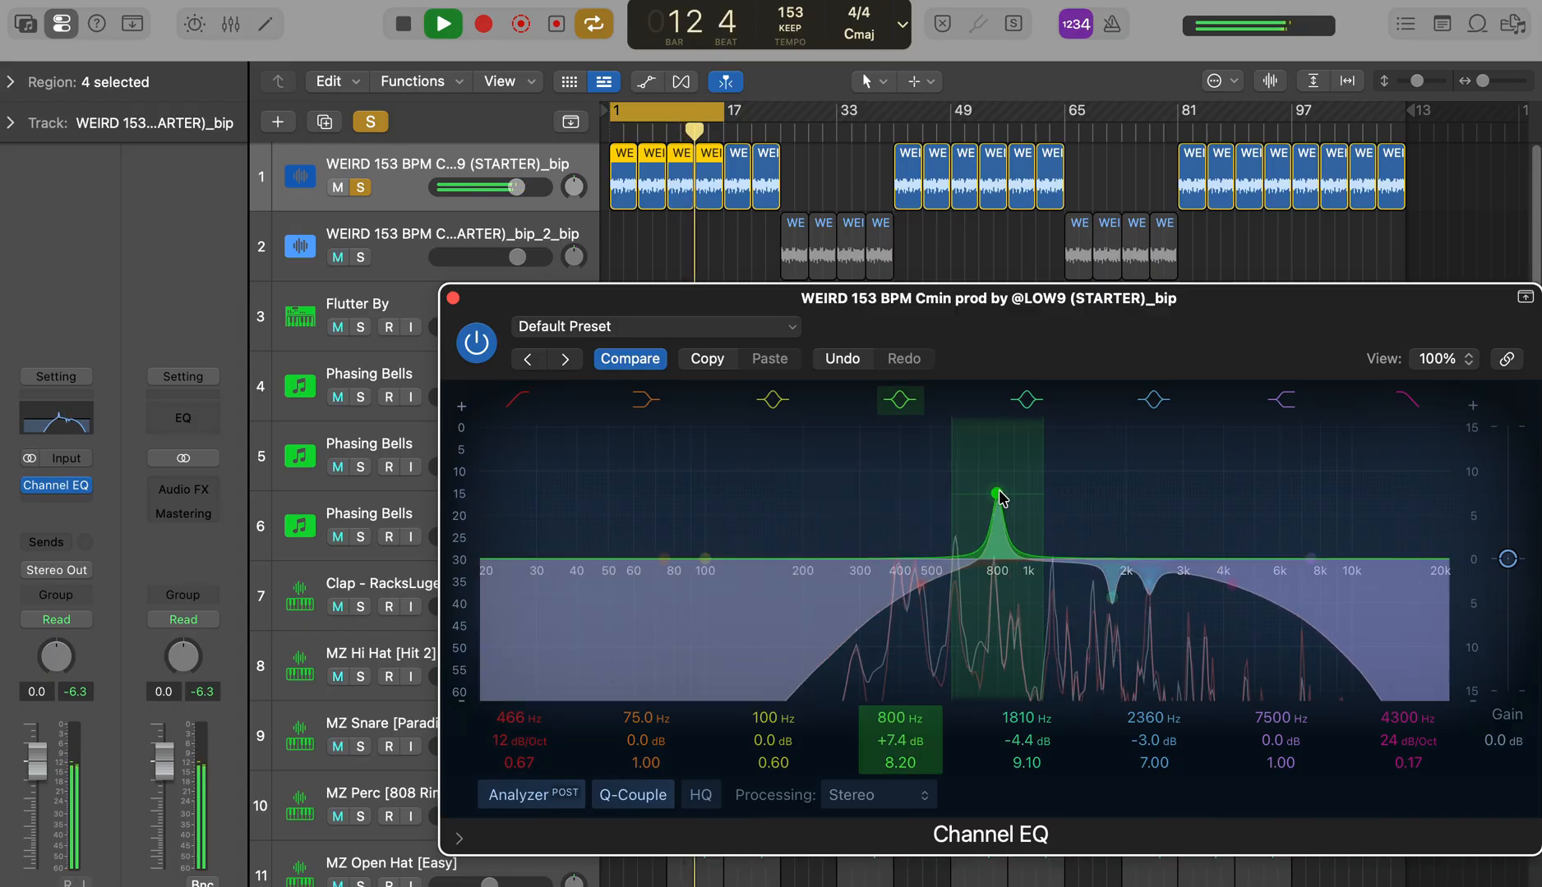
drag(1014, 607, 1015, 612)
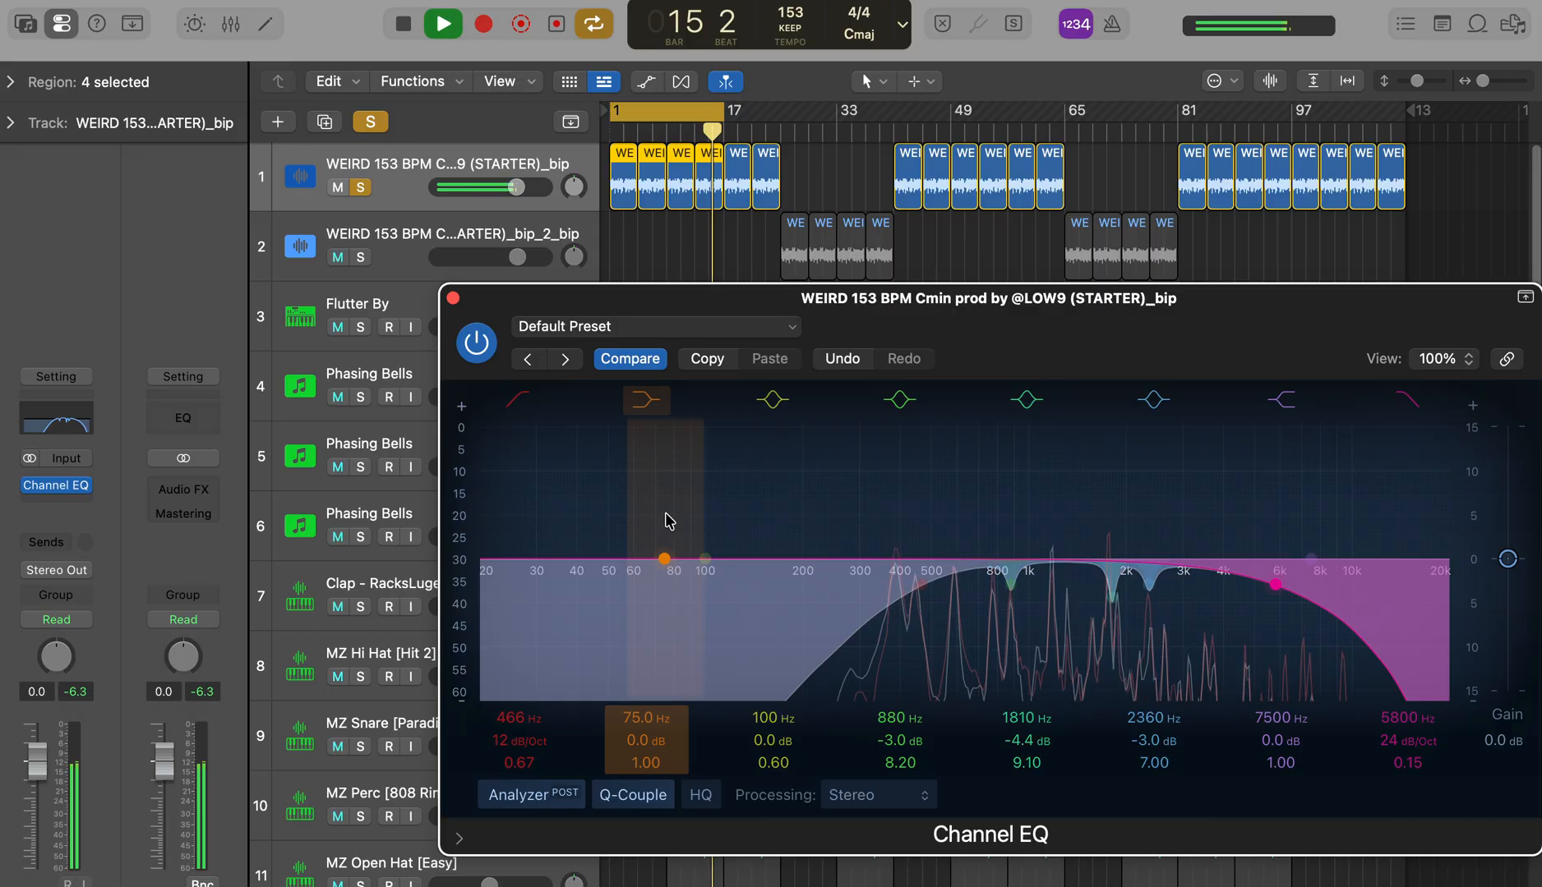
Step: Cut 595 Hz by 2.8 dB with a Q of 7.30 and close the sample track's Channel EQ
drag(706, 557, 955, 540)
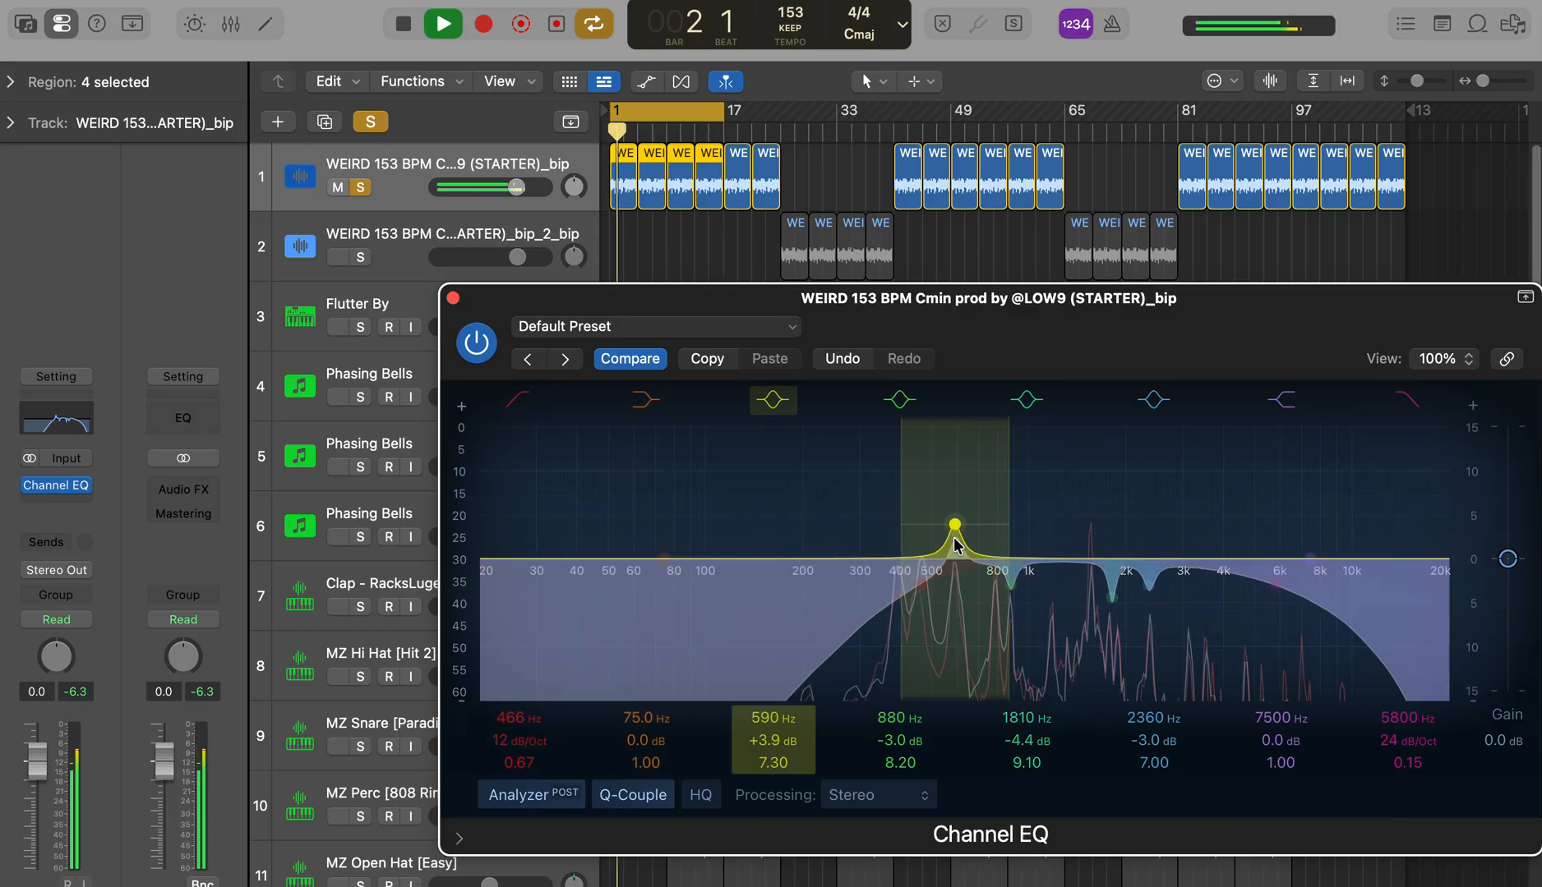
drag(957, 615, 958, 618)
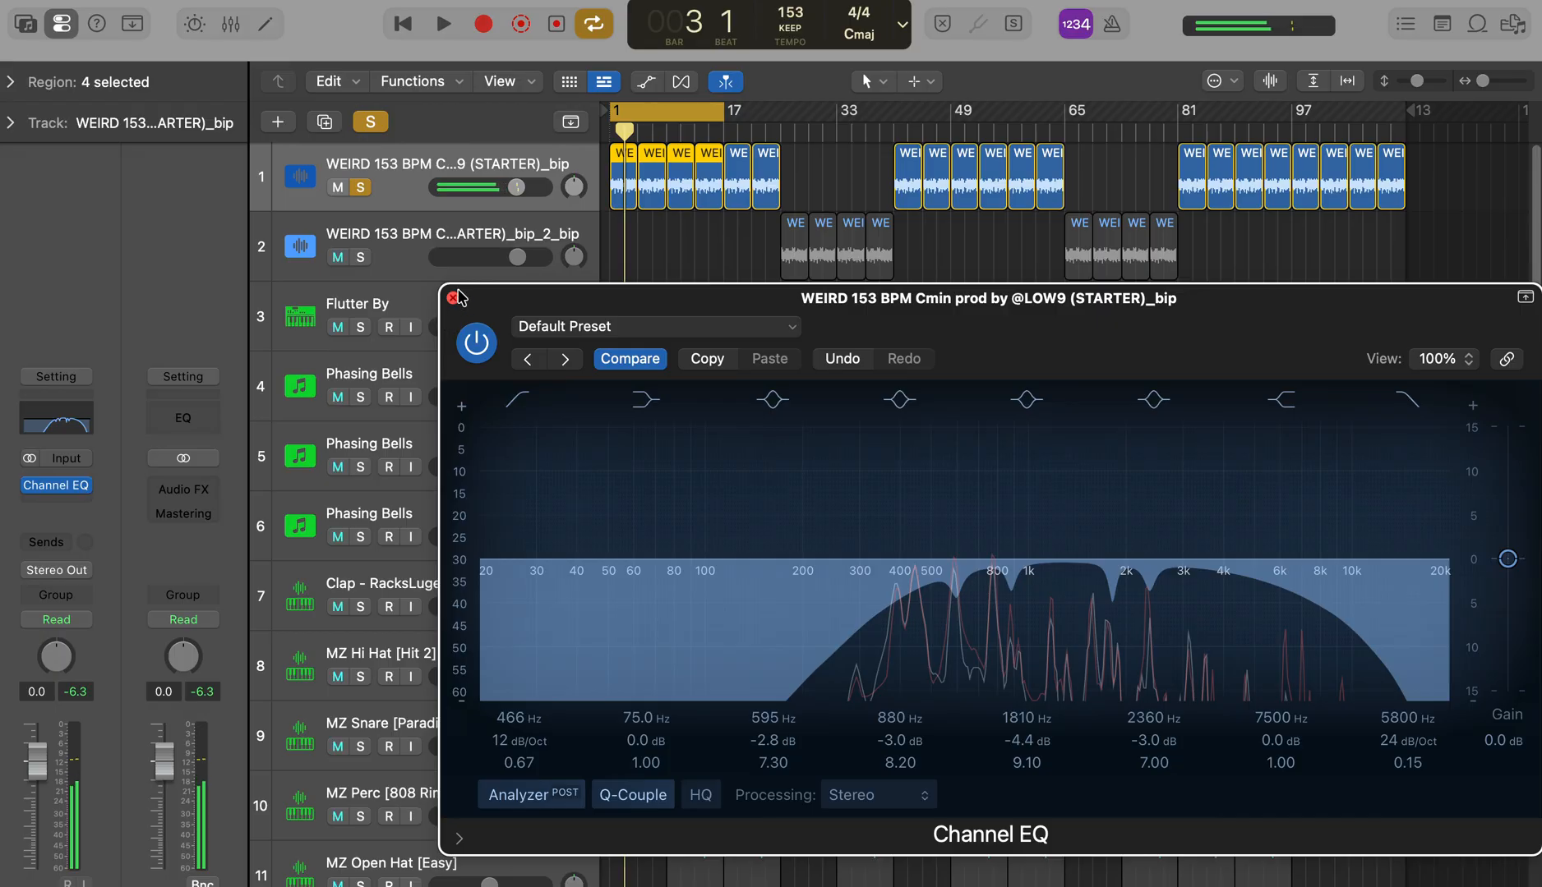
click(453, 297)
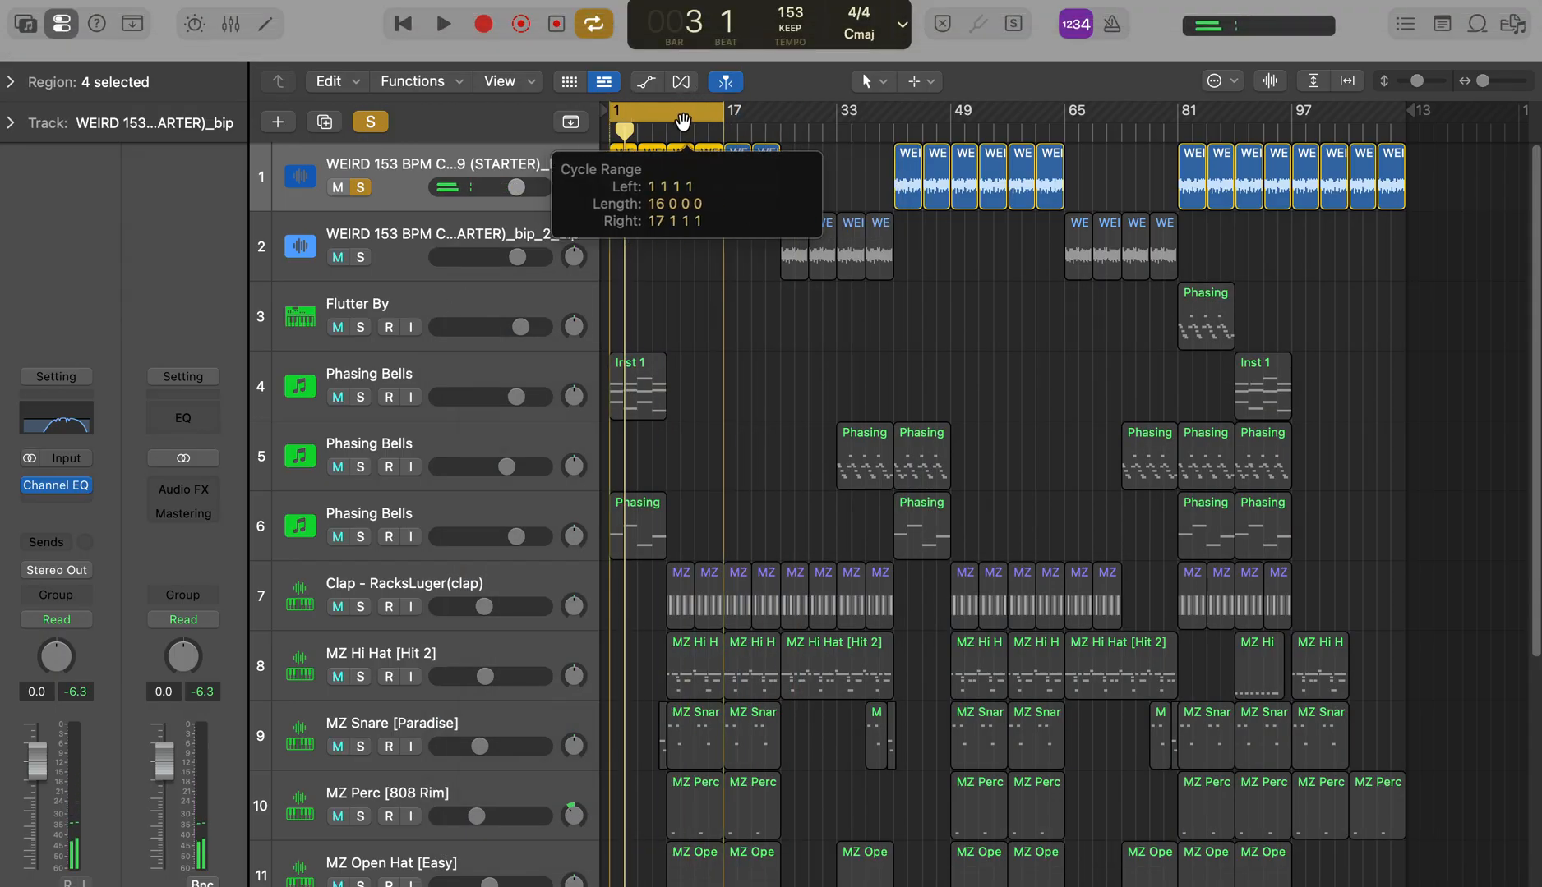
Step: Solo the Phasing Bells on track 4 instead of the starter sample and start playback
click(456, 383)
click(360, 397)
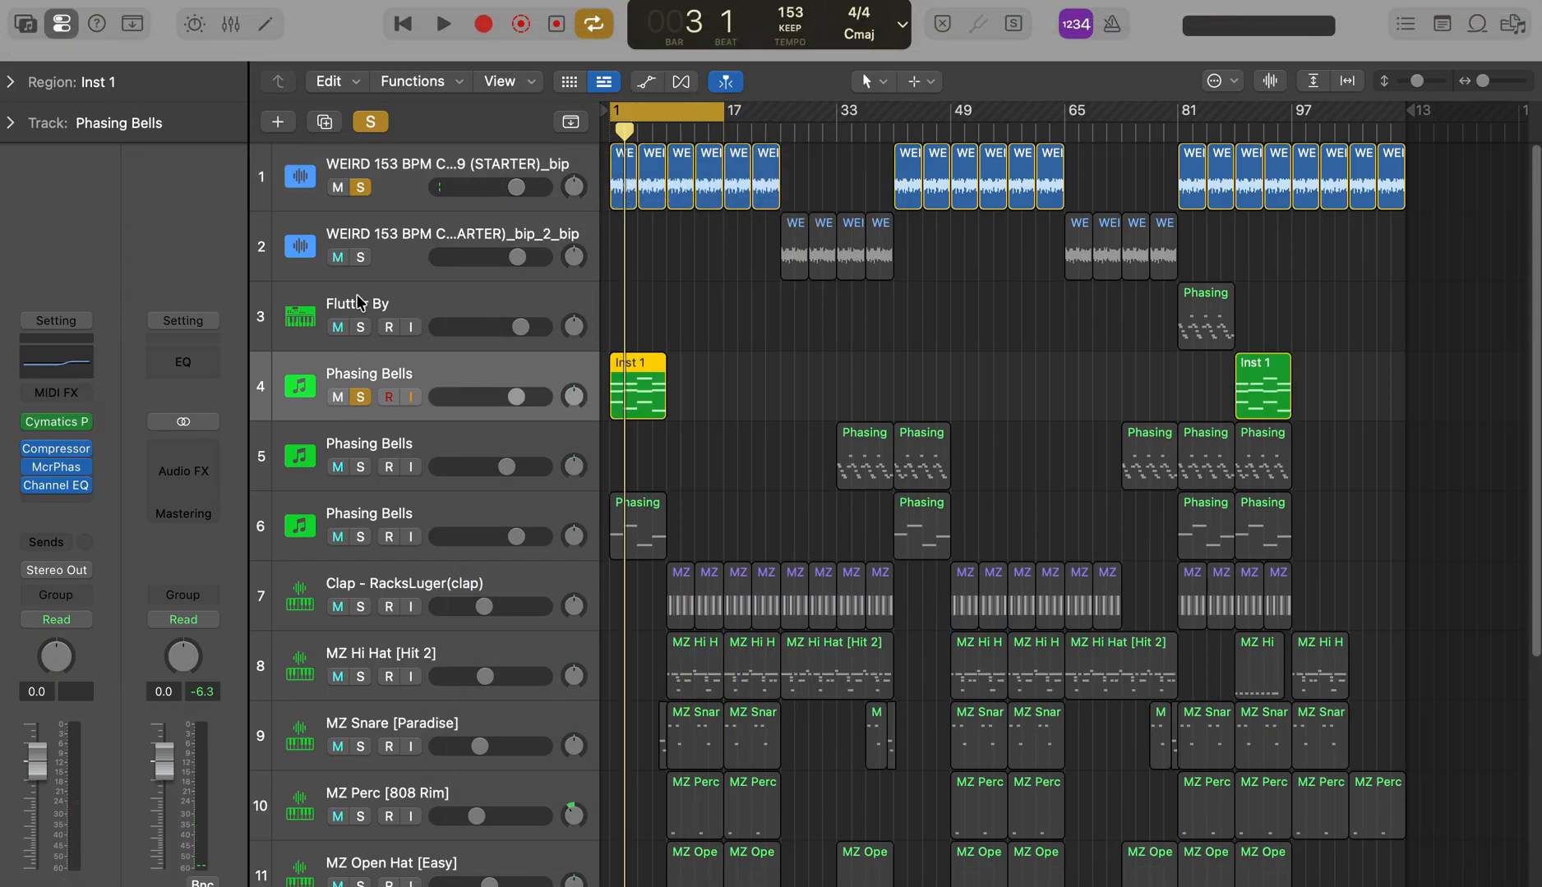
click(360, 189)
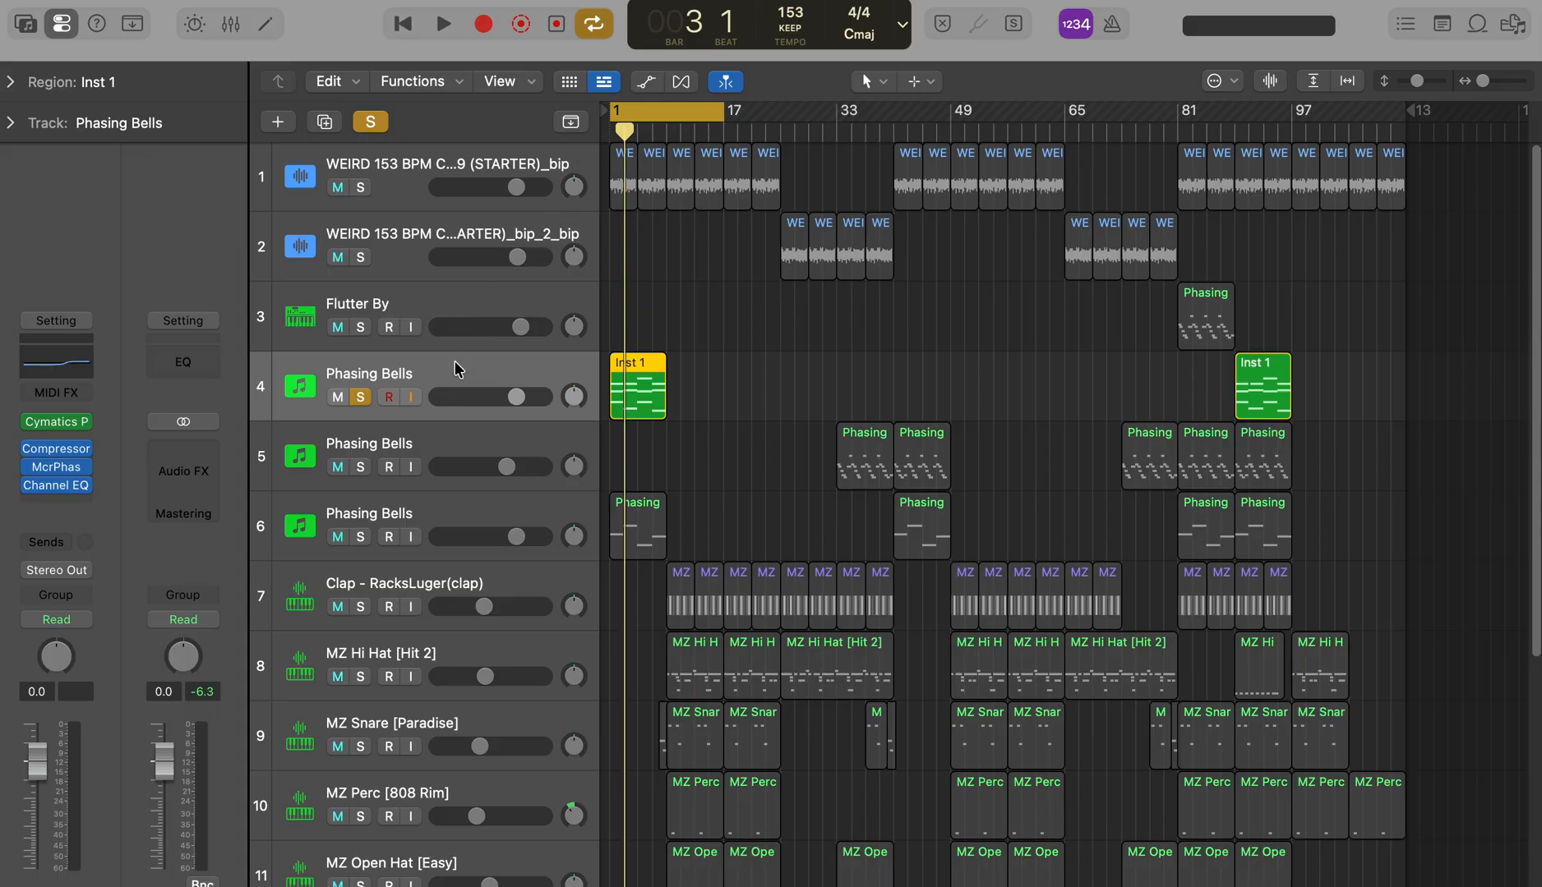
key(space)
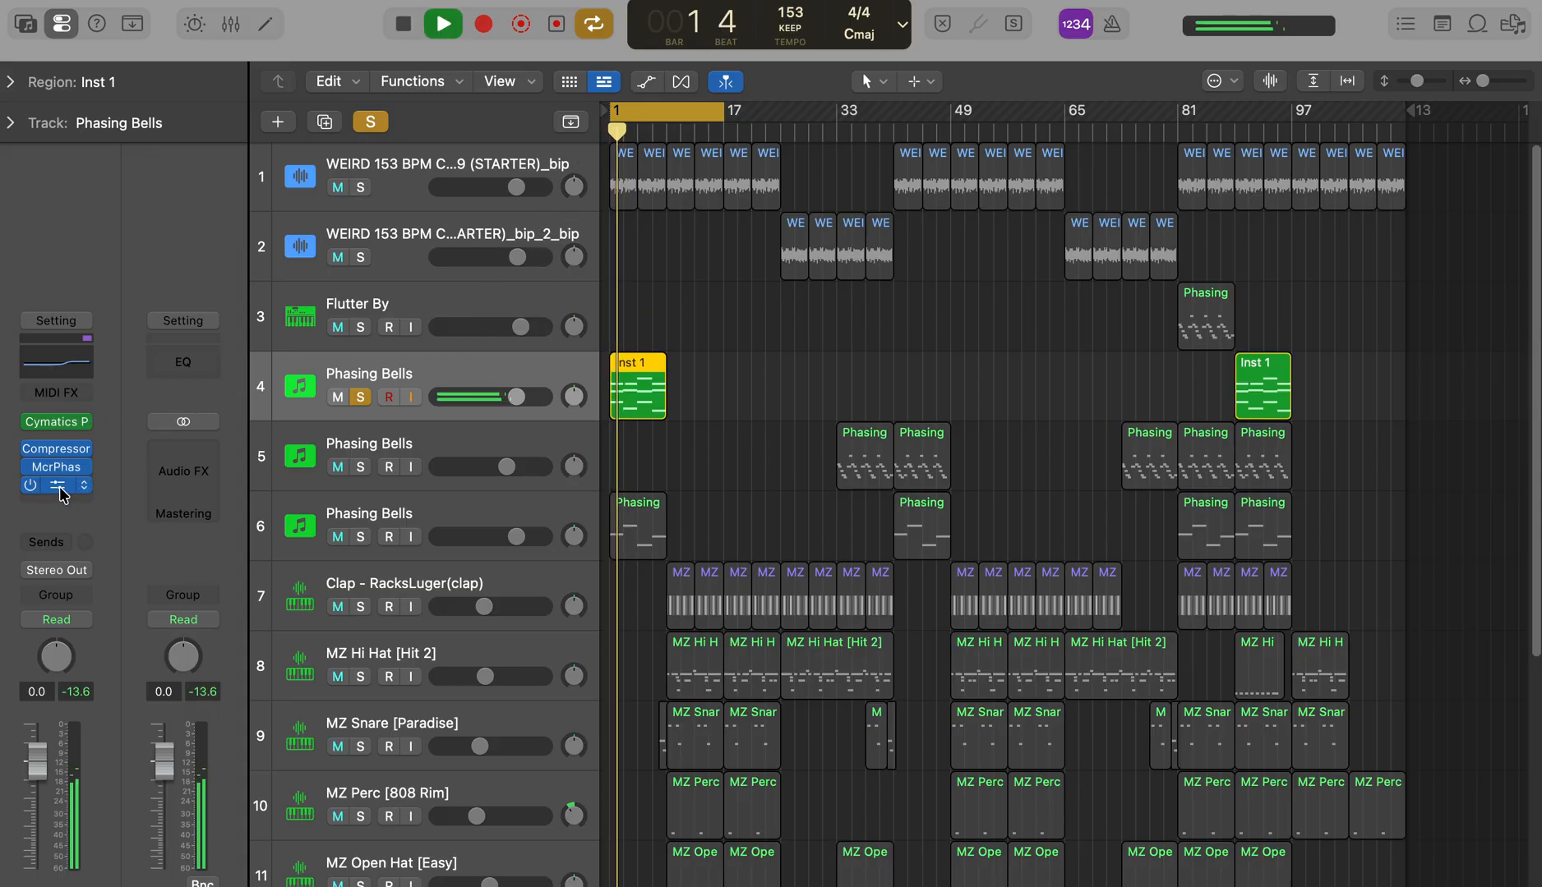
Step: Insert a second Channel EQ on the soloed Phasing Bells track and shorten the cycle range to end at bar 9
click(59, 488)
click(453, 298)
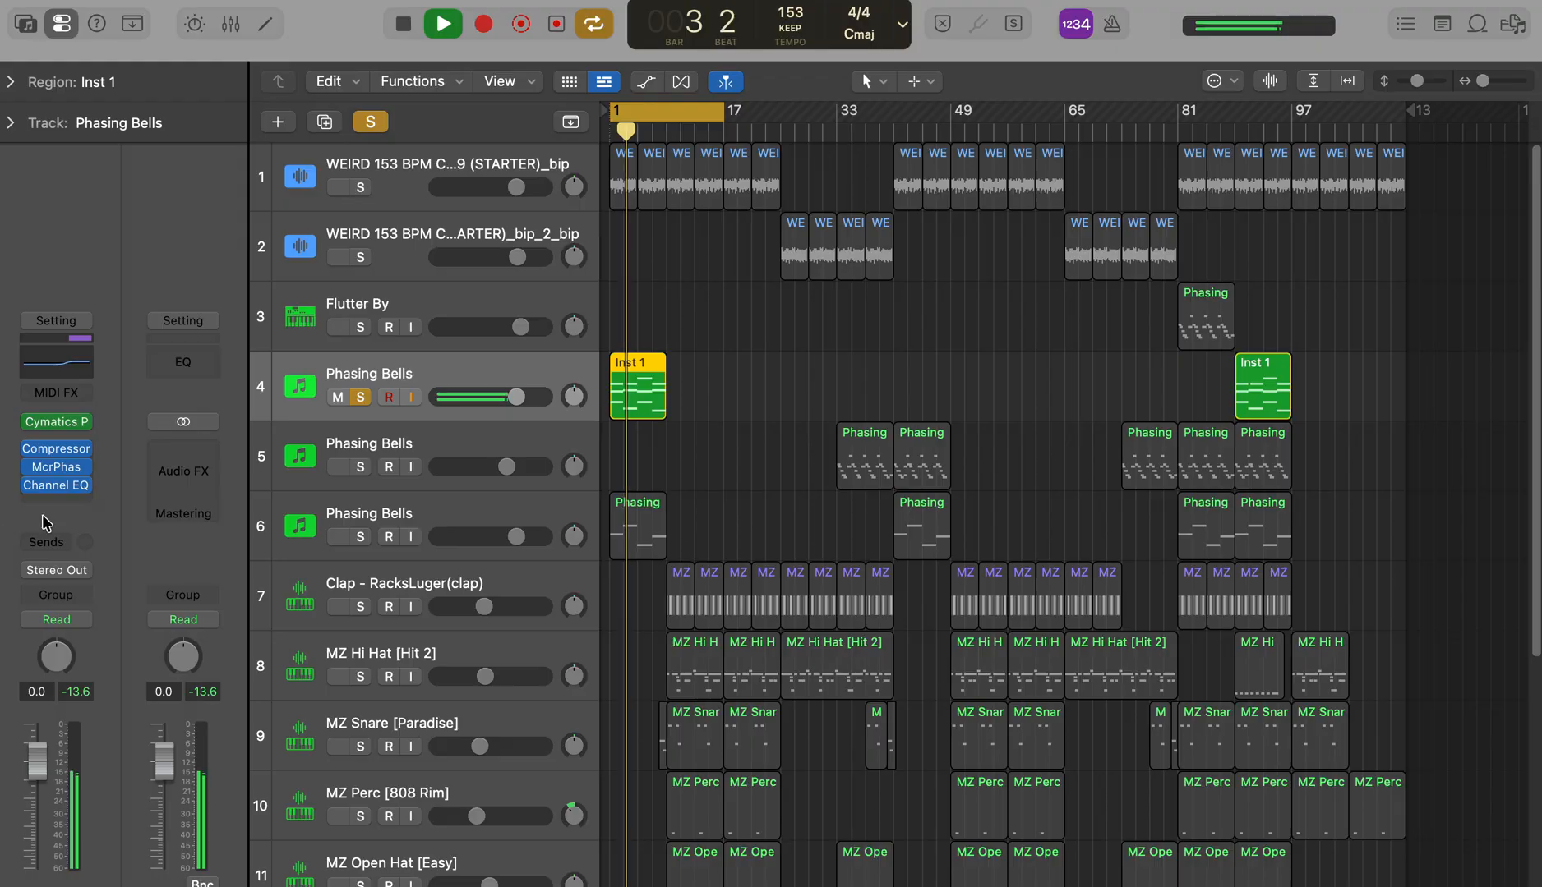
click(51, 499)
click(79, 457)
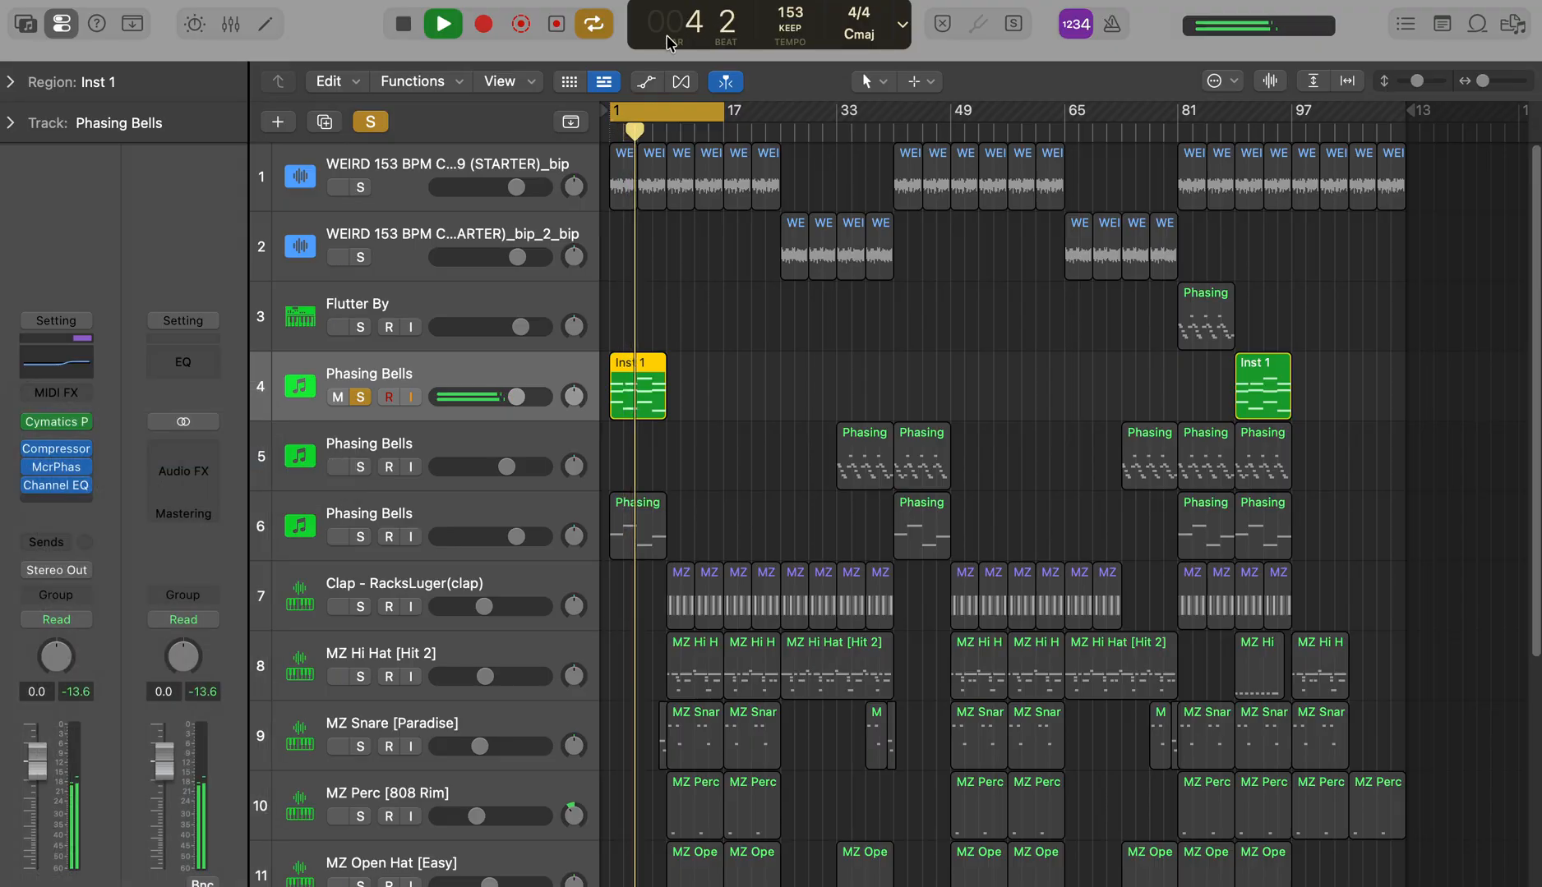
drag(724, 113, 670, 126)
Step: Set a low cut at 390 Hz and a high cut at 6450 Hz with a Q of 0.33 on the bells
drag(485, 543, 894, 602)
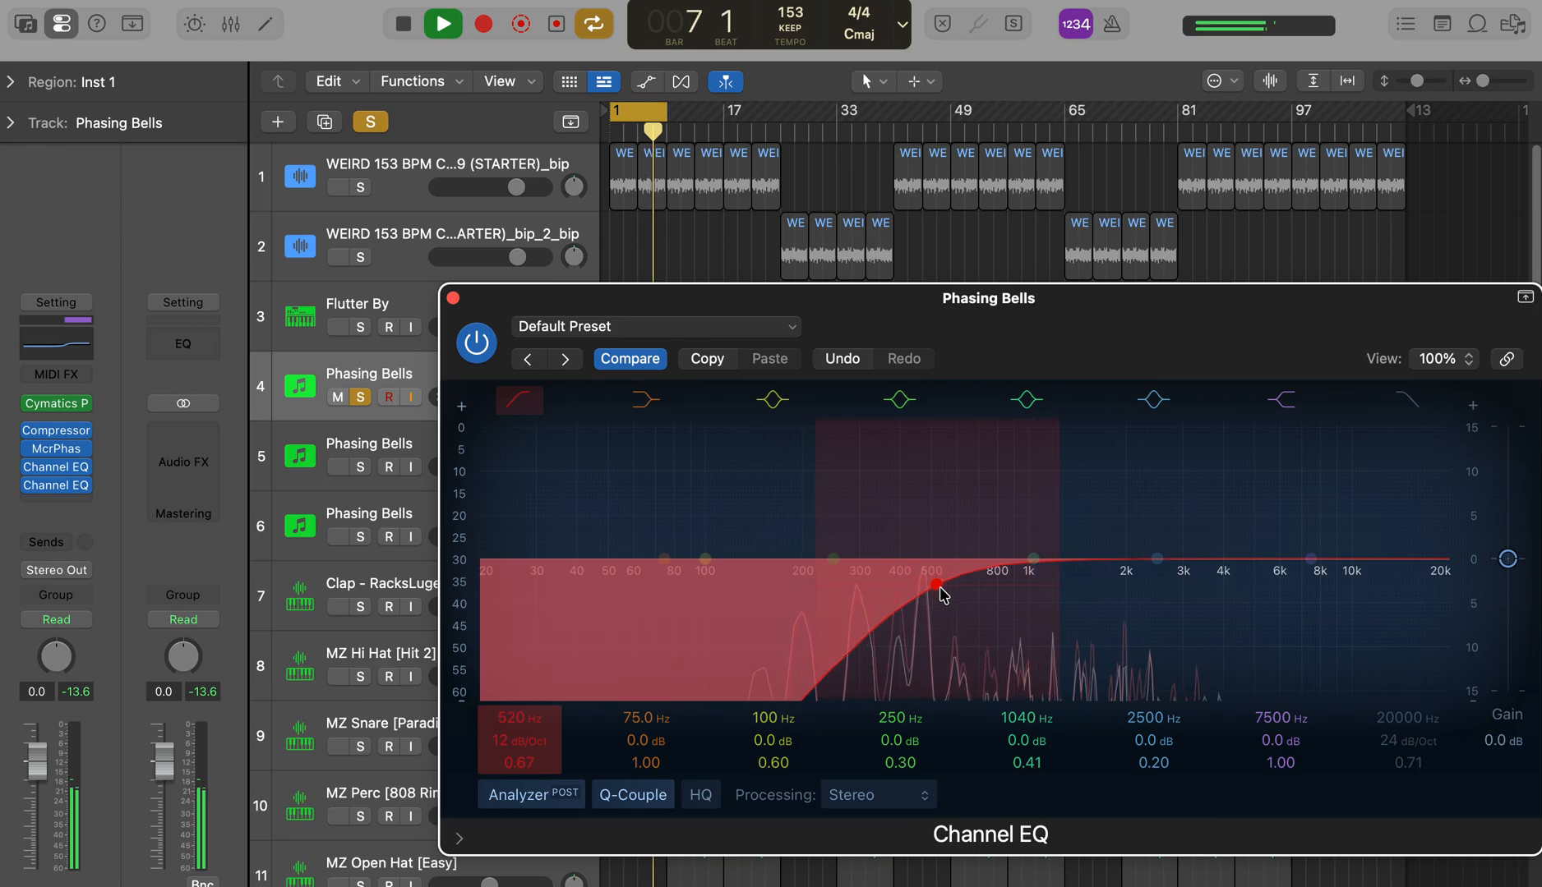
click(1415, 397)
drag(1434, 587, 1282, 608)
drag(945, 585, 910, 585)
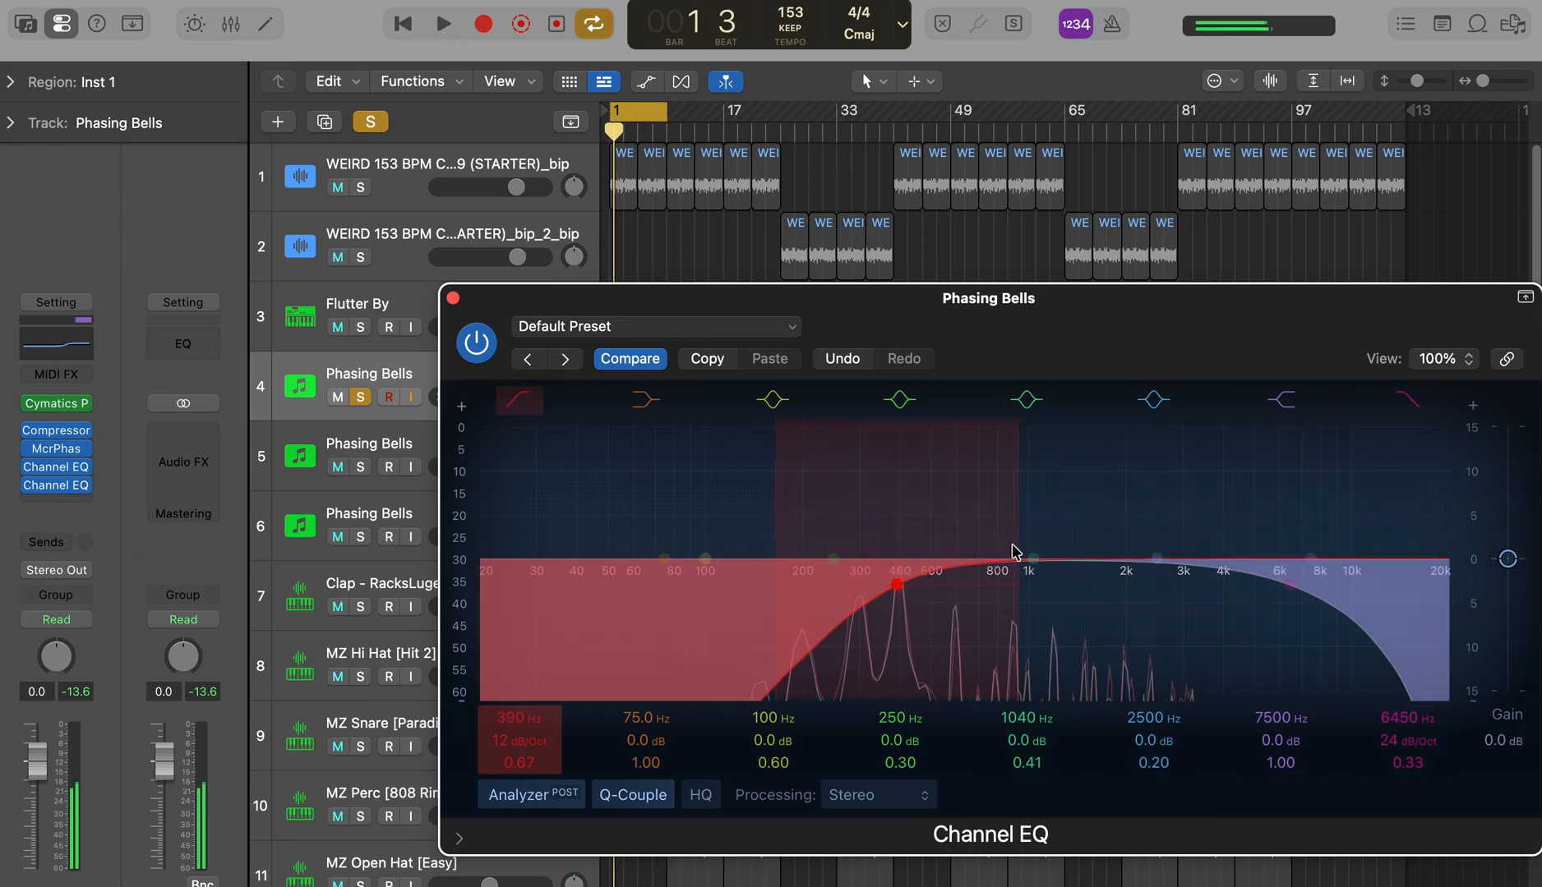
Step: Cut the bells by 0.7 dB at 2340 Hz with a Q of 7.00
drag(1098, 544, 1142, 464)
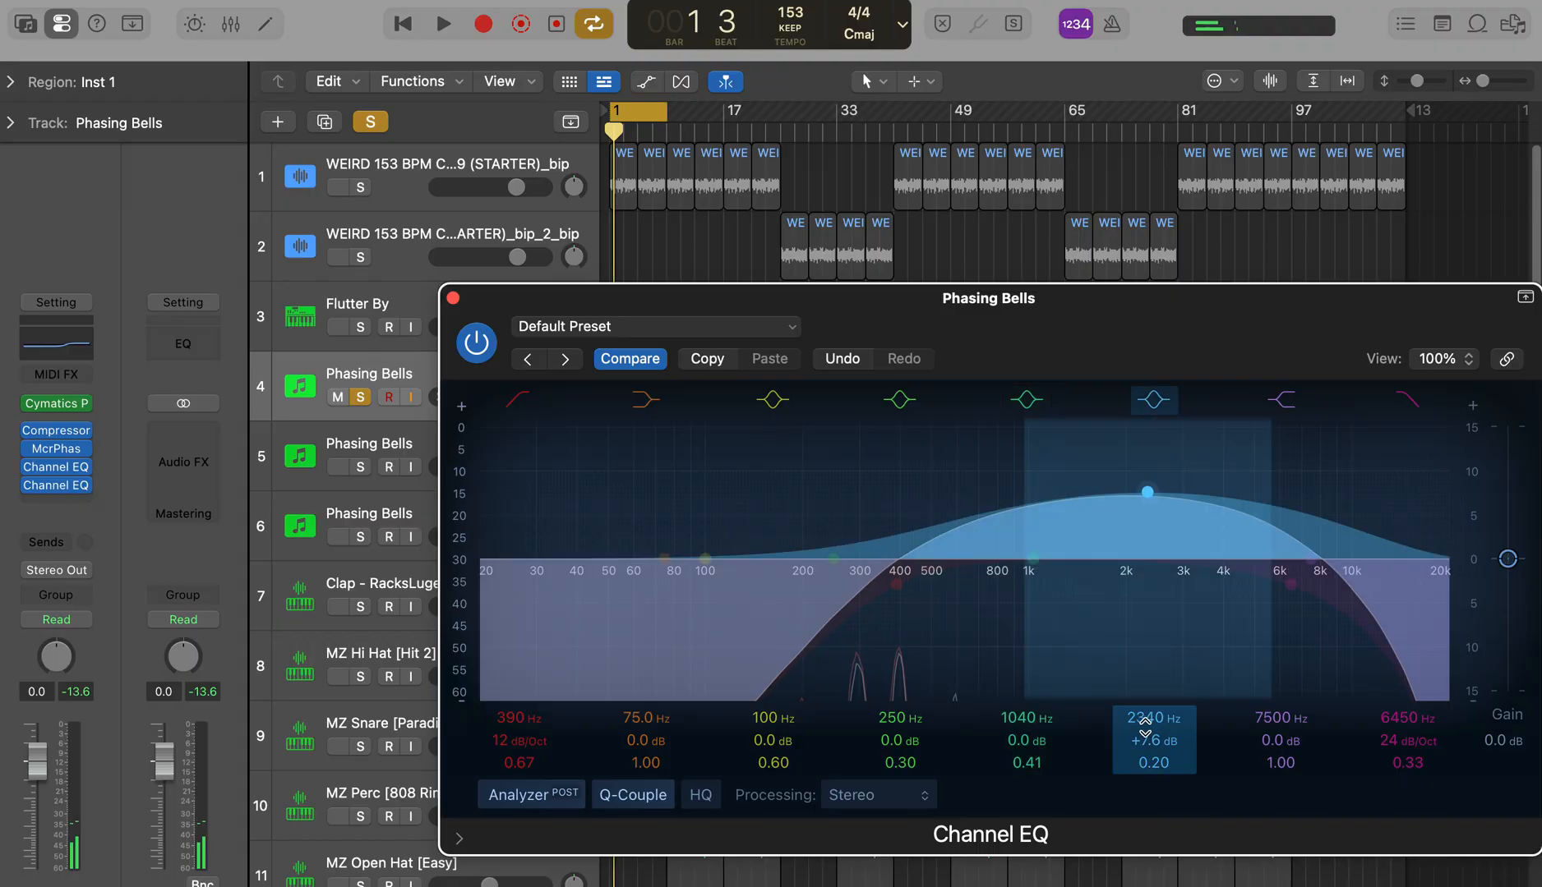
drag(1152, 752, 1152, 707)
key(space)
drag(1153, 497, 1157, 594)
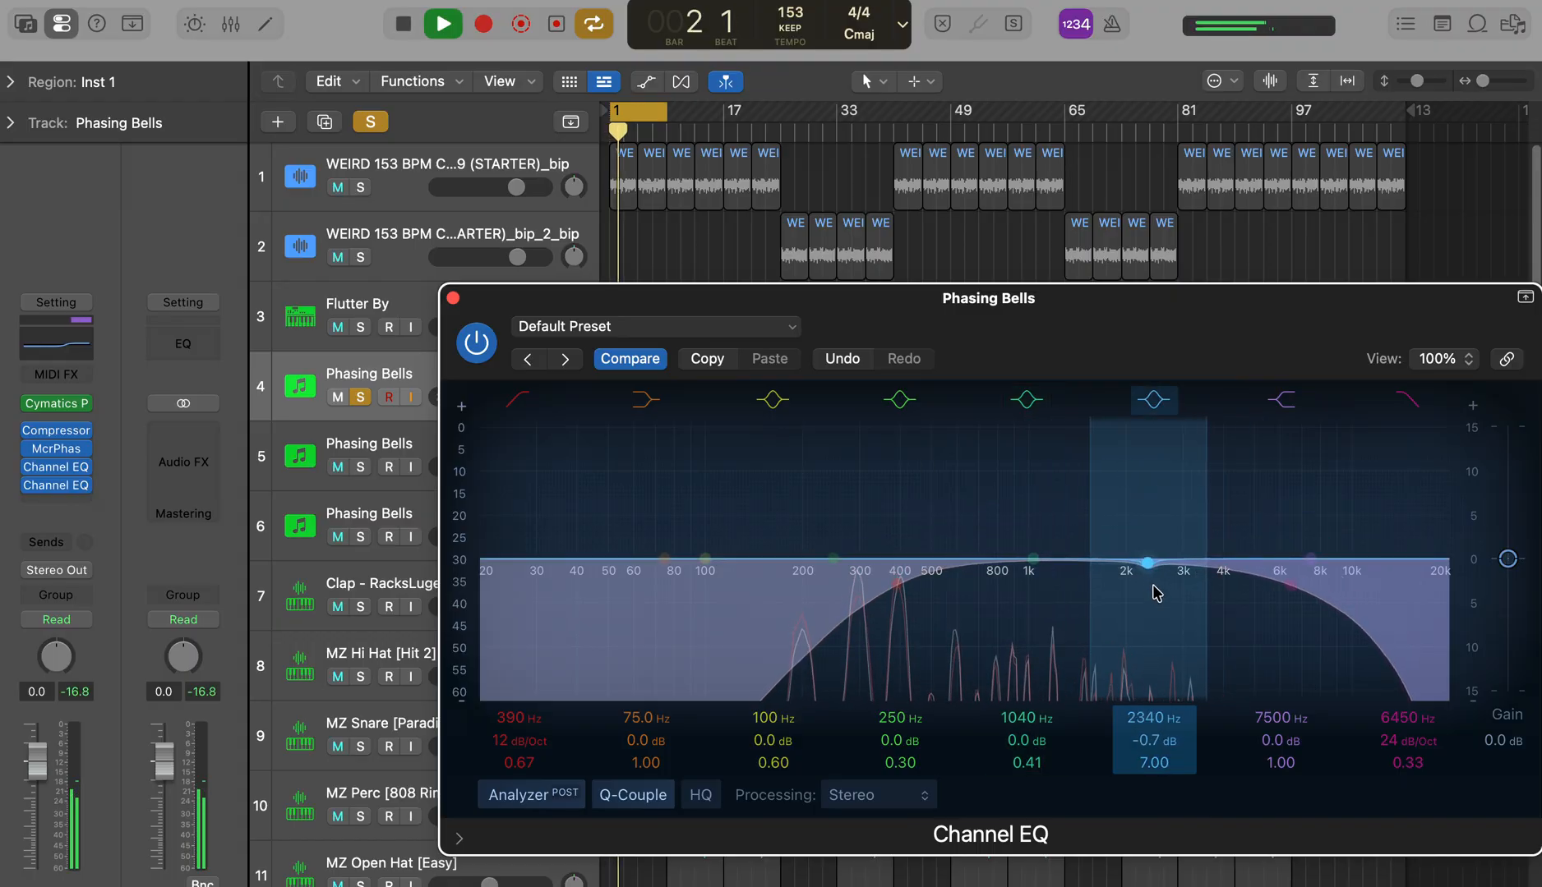
Step: Cut the bells by 2.3 dB at 472 Hz with a Q of 4.30
drag(846, 539, 915, 494)
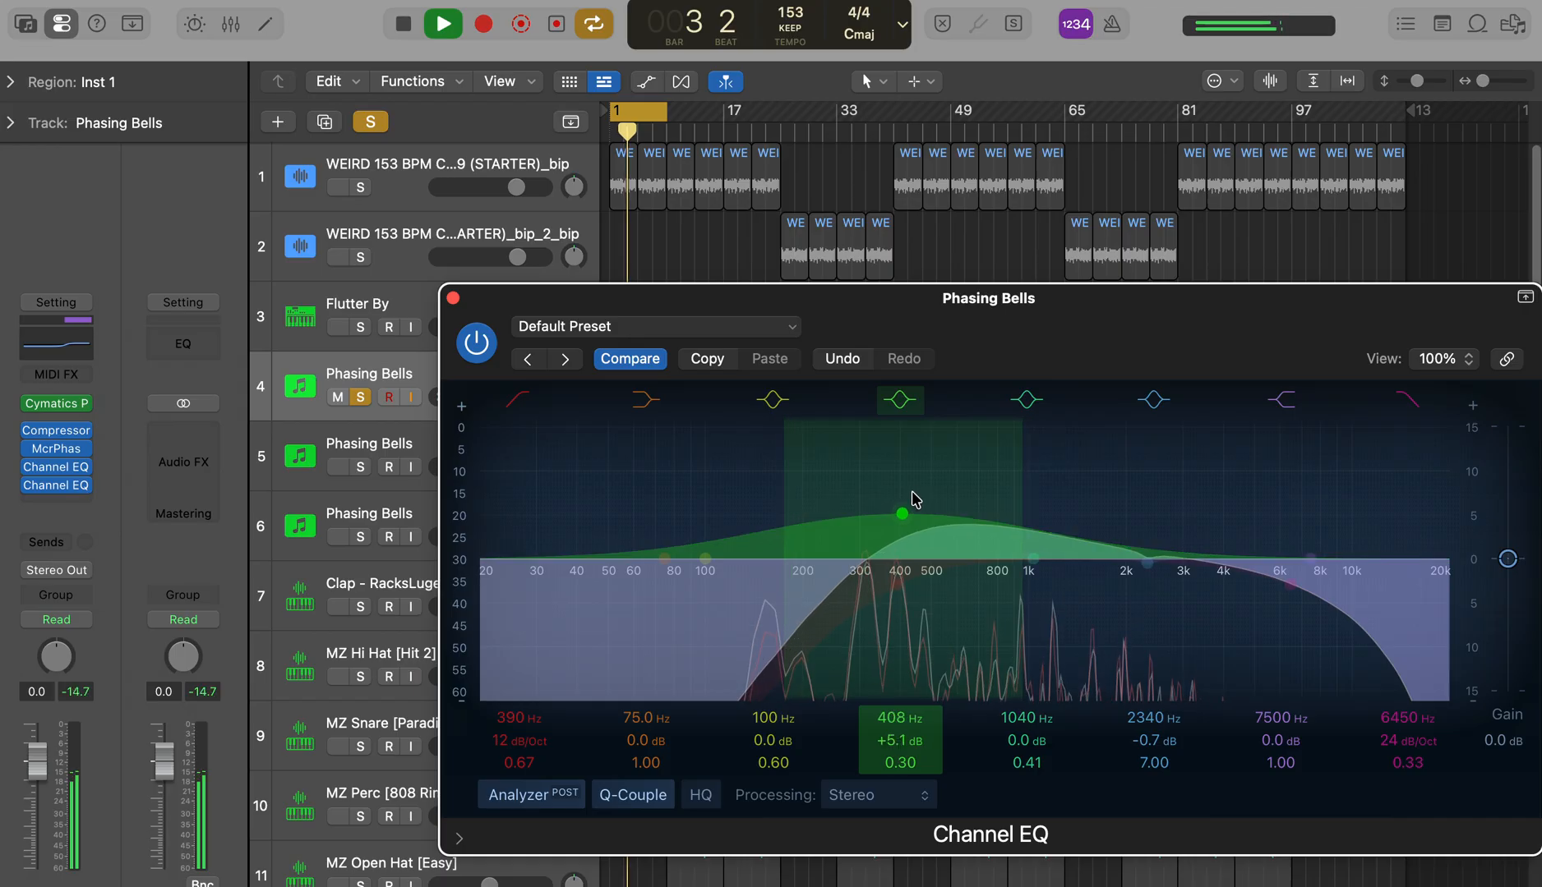
drag(885, 765, 885, 713)
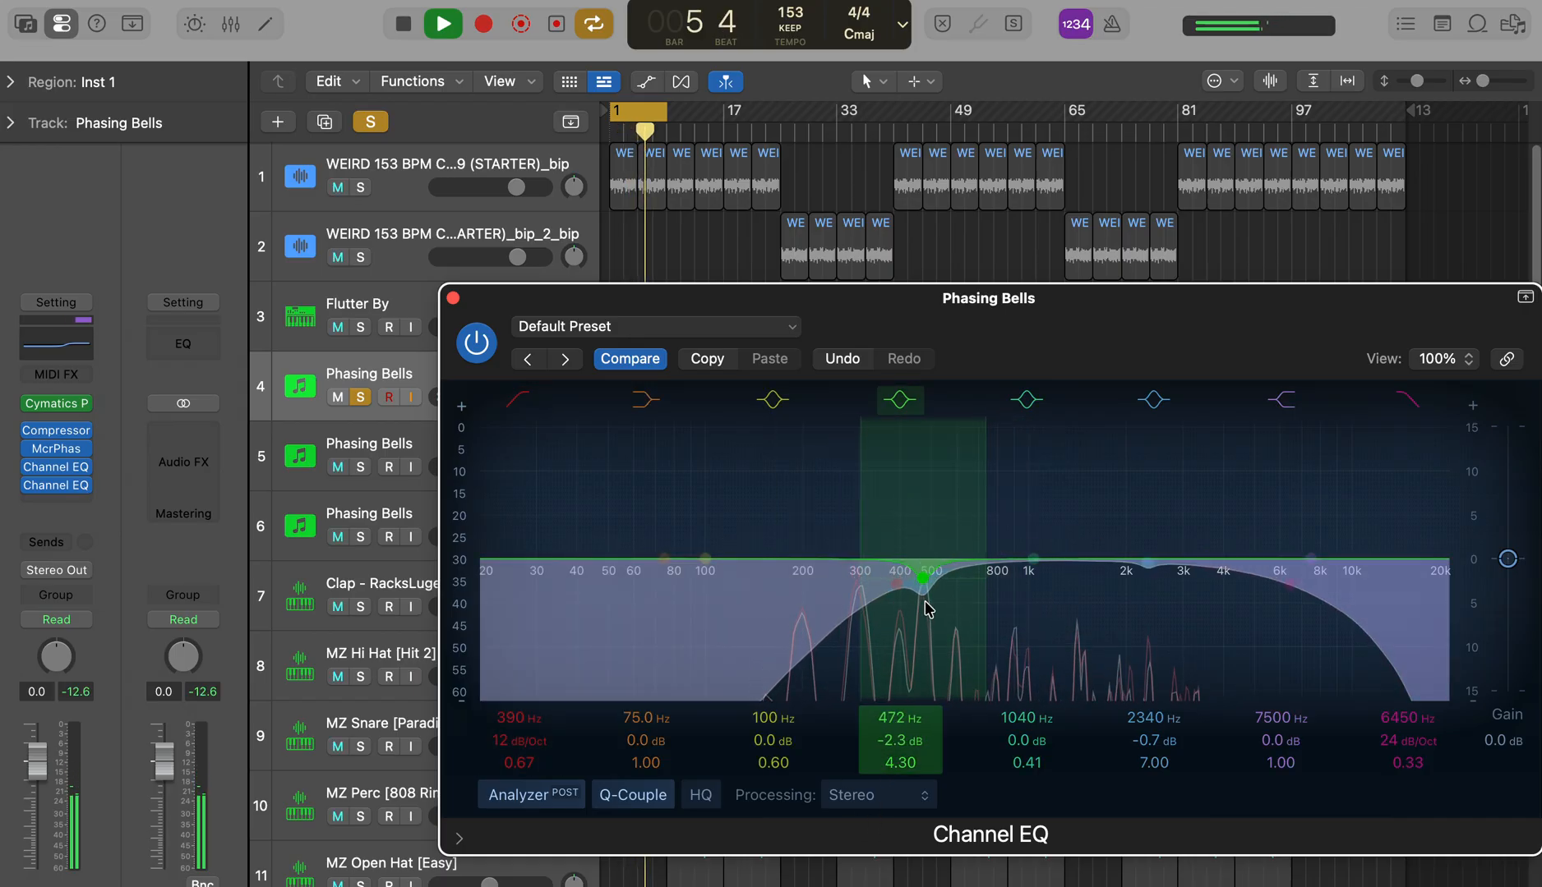
Step: Soften the bells' upper cut to 0.1 dB at 2320 Hz and cut 296 Hz by 1.8 dB with a Q of 3.80
drag(1154, 575, 1148, 560)
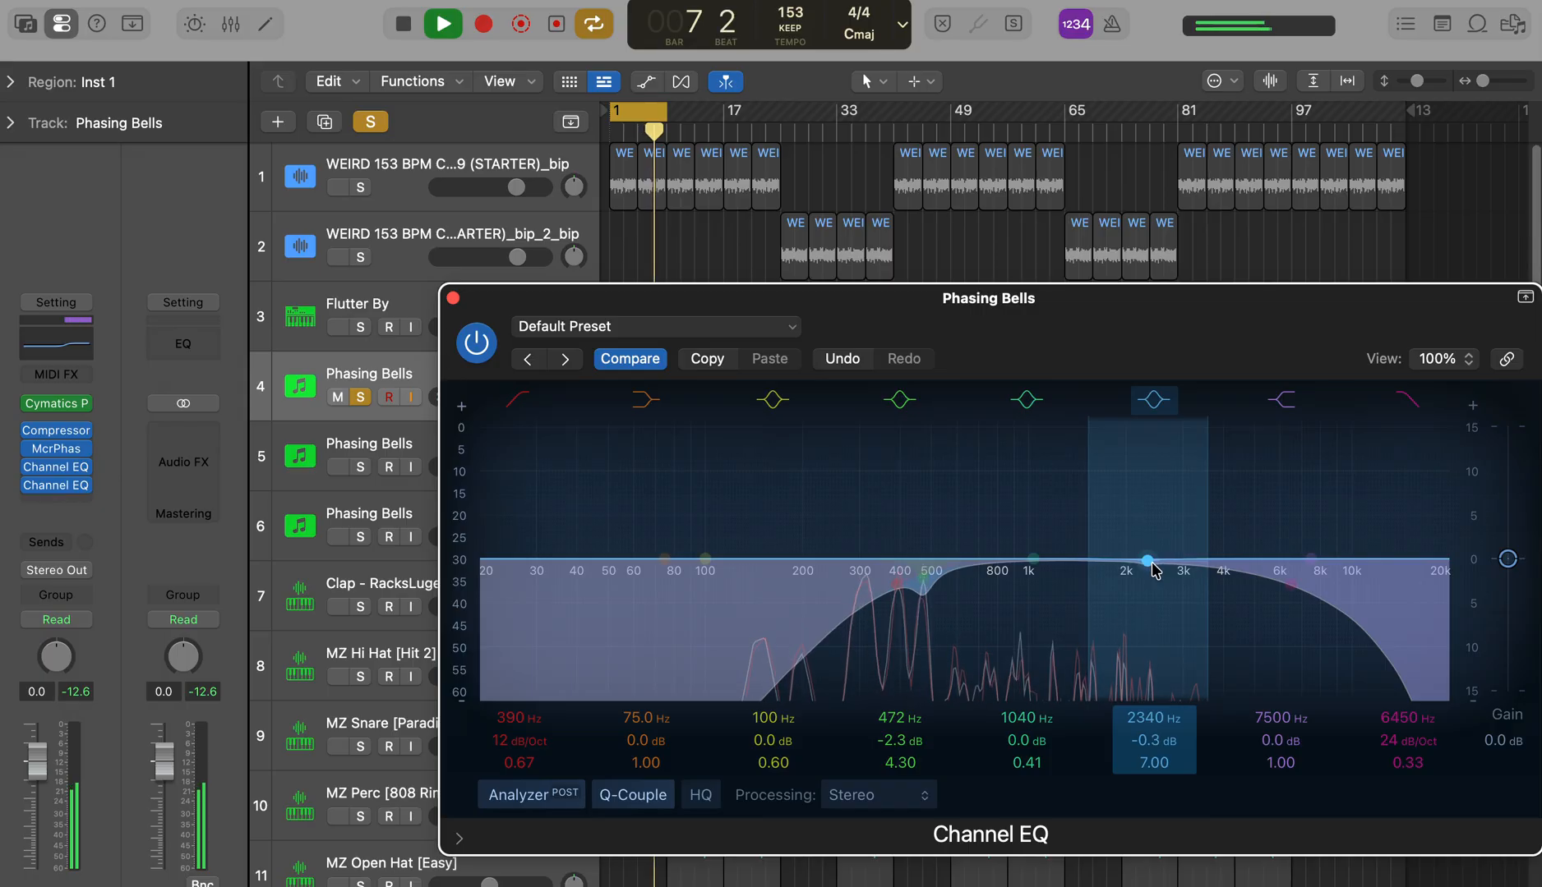
drag(698, 548, 878, 495)
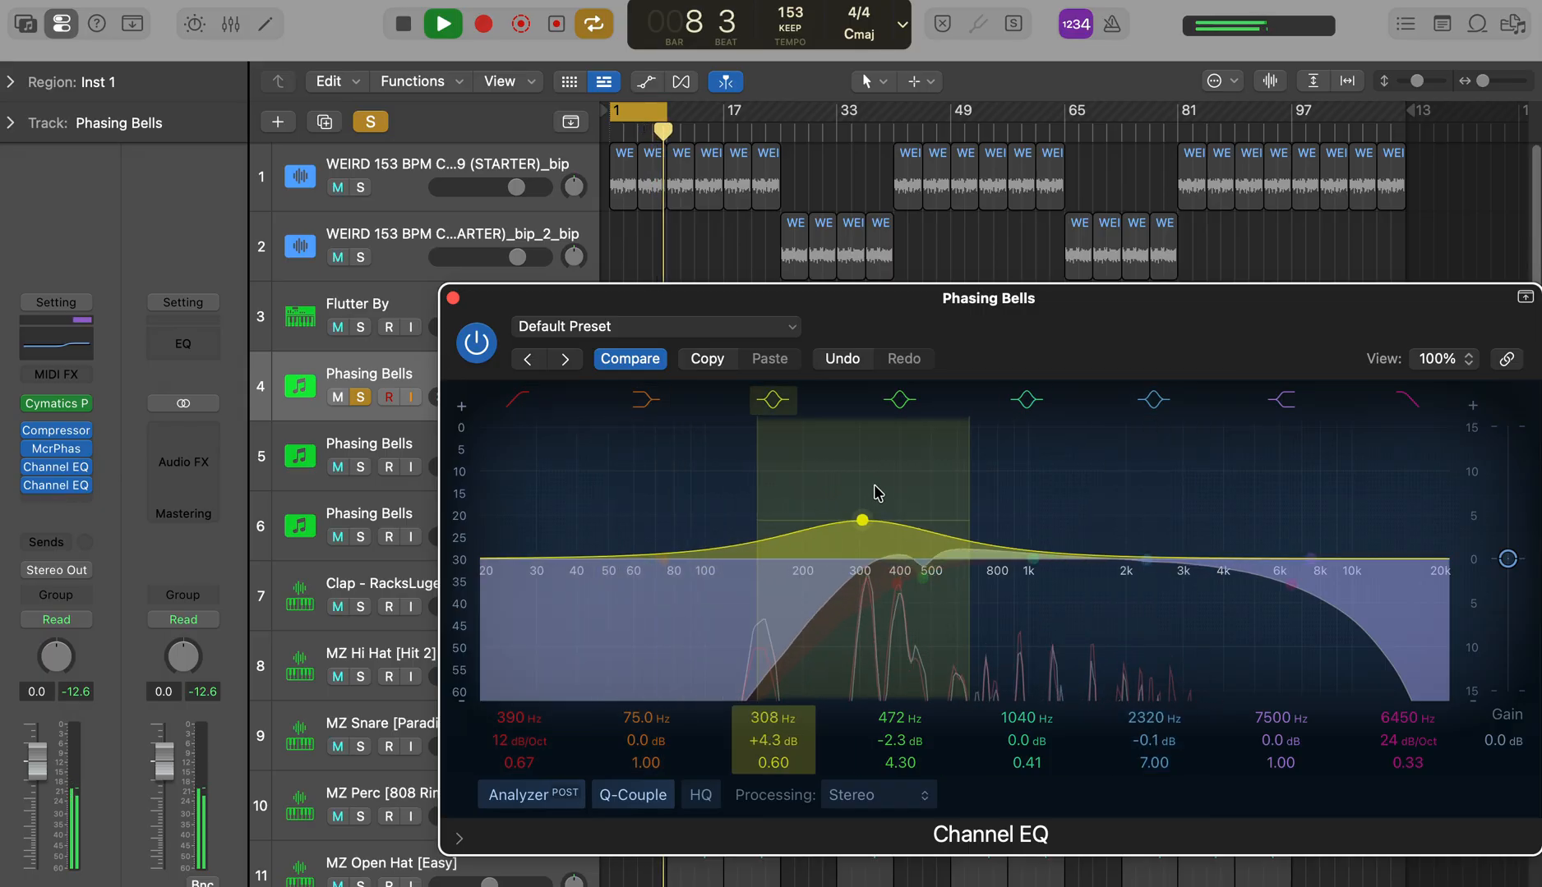
drag(772, 763, 772, 718)
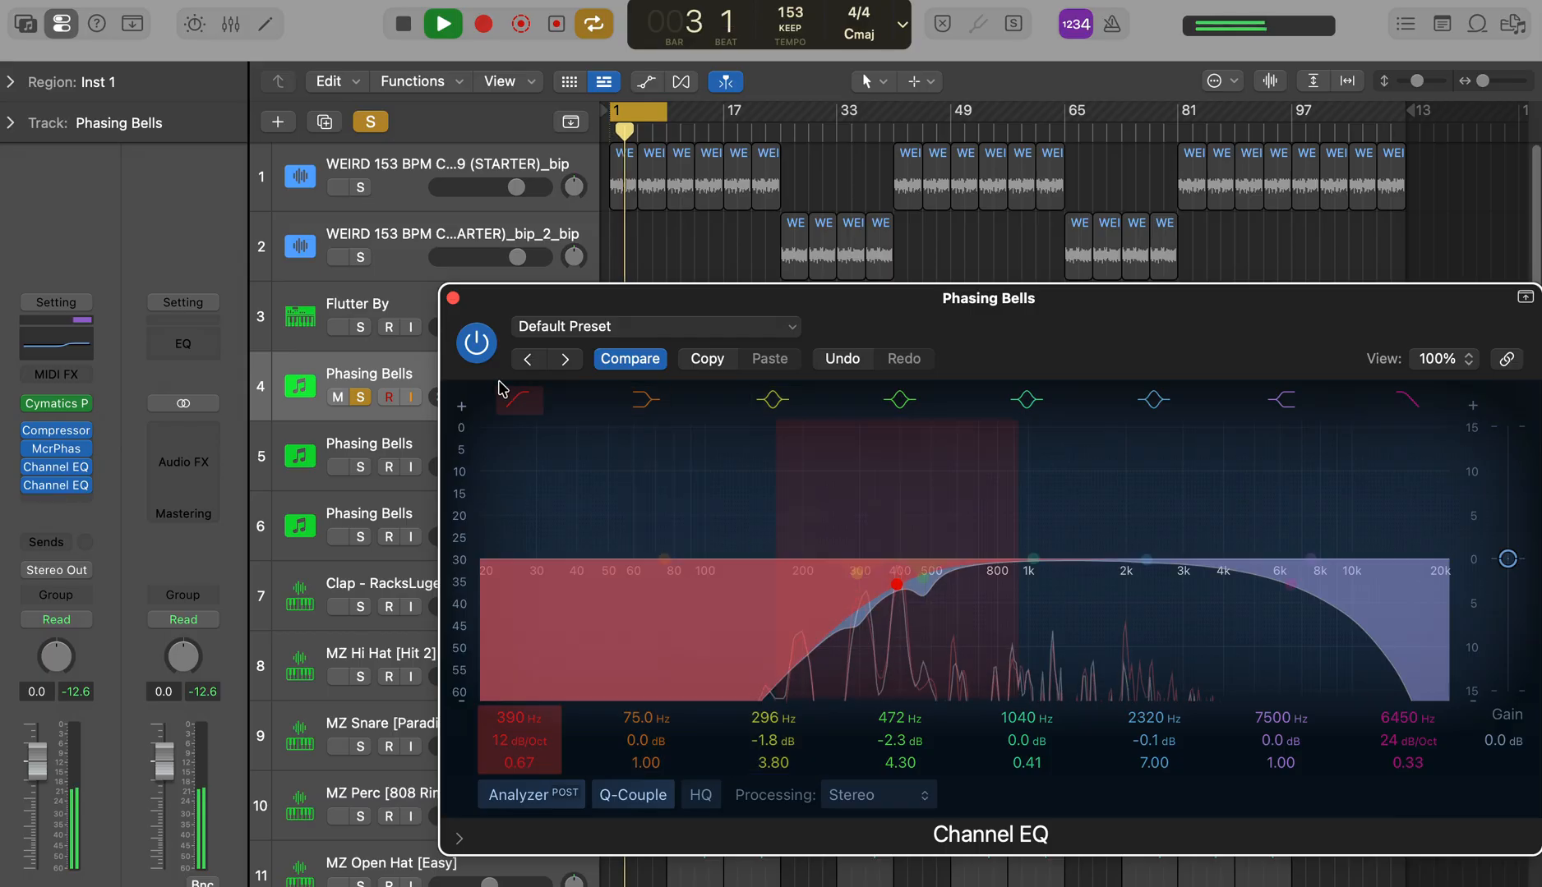
click(453, 297)
Step: Move the cycle range to bars 25–33 and play it with only the second WEIRD 153 BPM track soloed
key(space)
drag(649, 111, 820, 111)
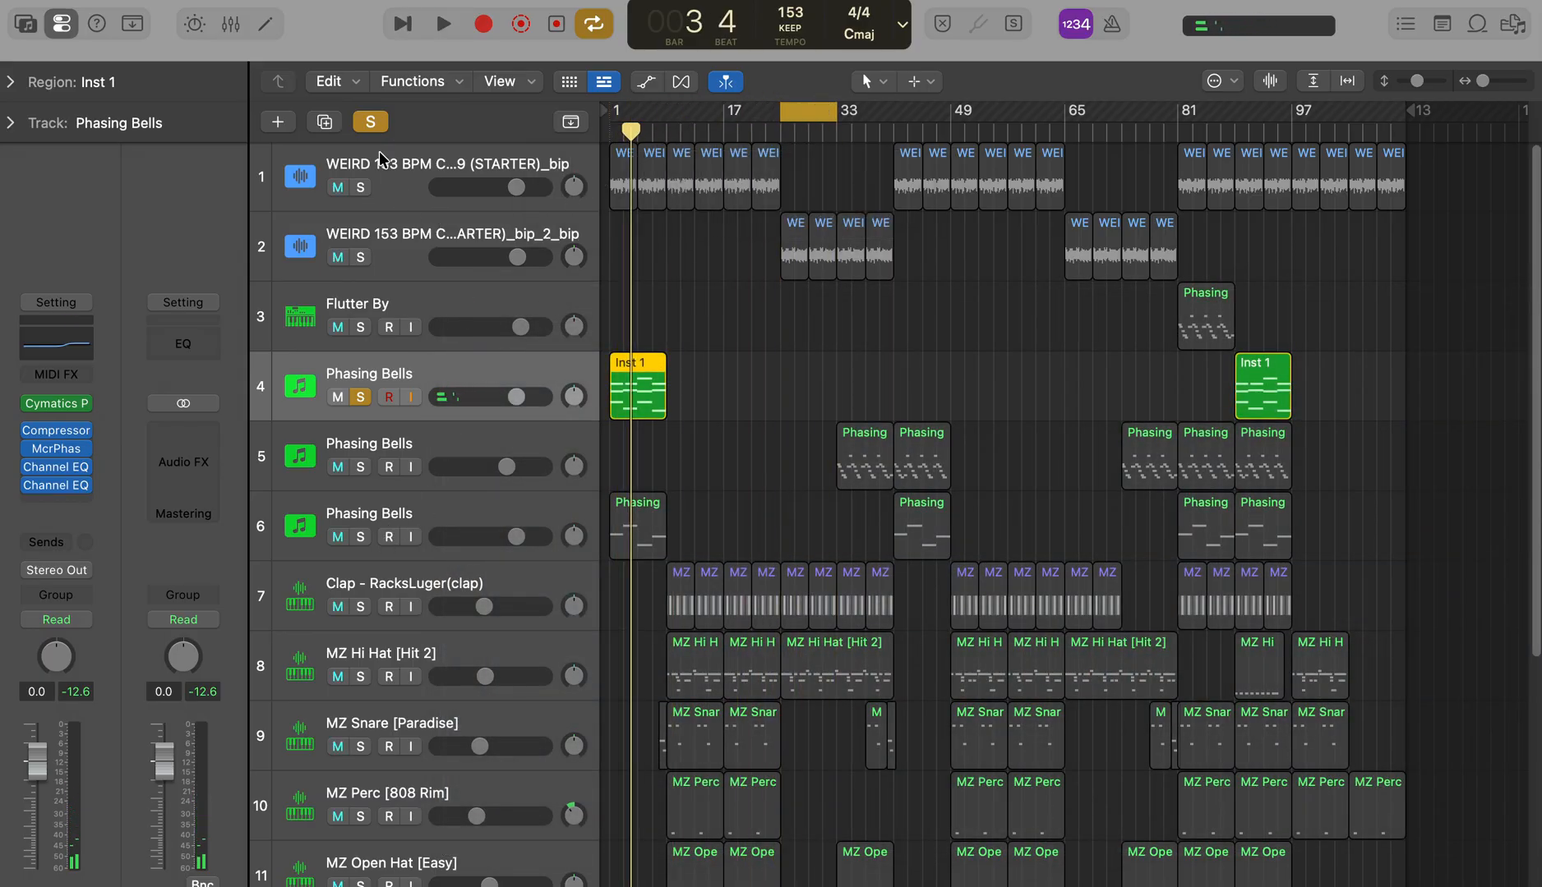
click(381, 122)
click(358, 255)
click(318, 251)
key(space)
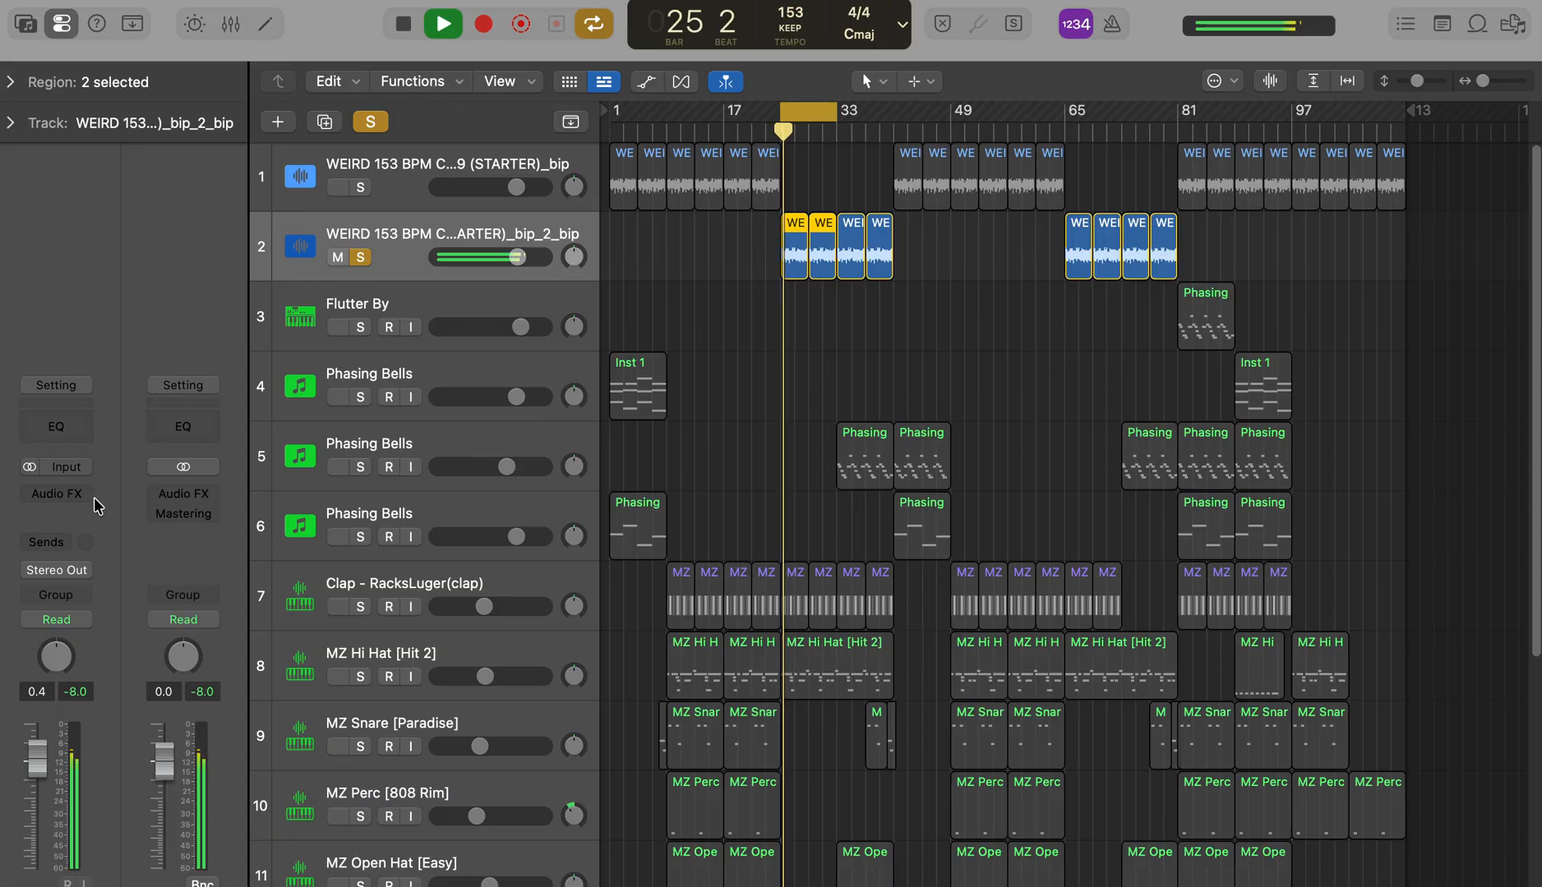
Step: Insert a Channel EQ on the soloed audio track with a low cut at 404 Hz and a high cut at 4480 Hz, Q 0.14
click(101, 491)
click(114, 458)
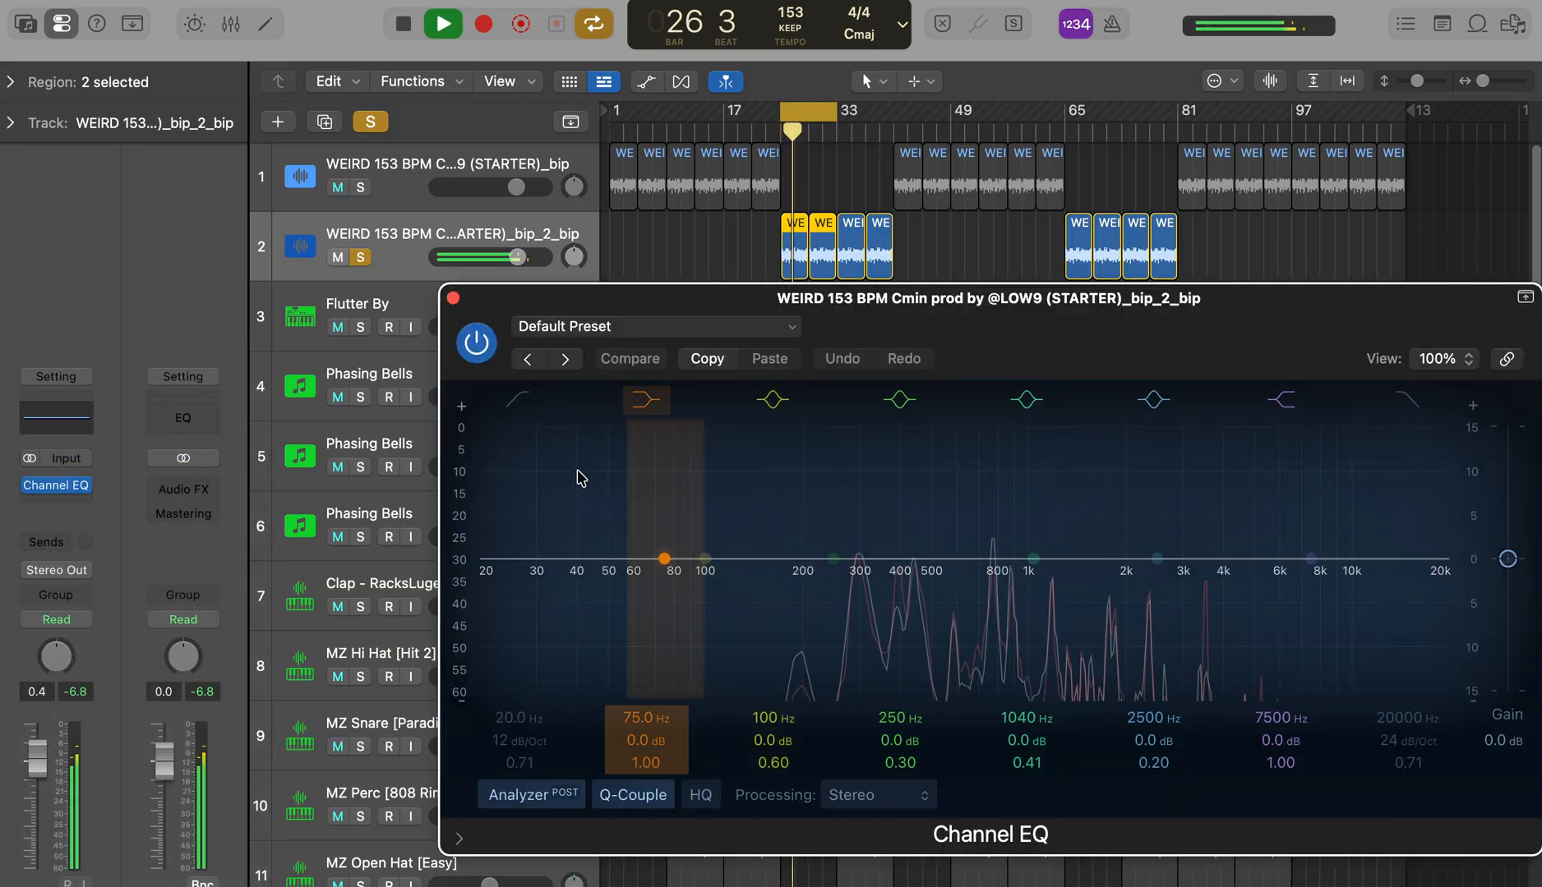
mouse_move(524, 533)
mouse_down()
mouse_move(506, 579)
mouse_move(915, 575)
mouse_up()
click(1421, 397)
drag(1444, 598, 1232, 654)
Step: Cut the second WEIRD 153 BPM track by 2.7 dB at 1170 Hz with a Q of 6.60
drag(1031, 559, 1077, 487)
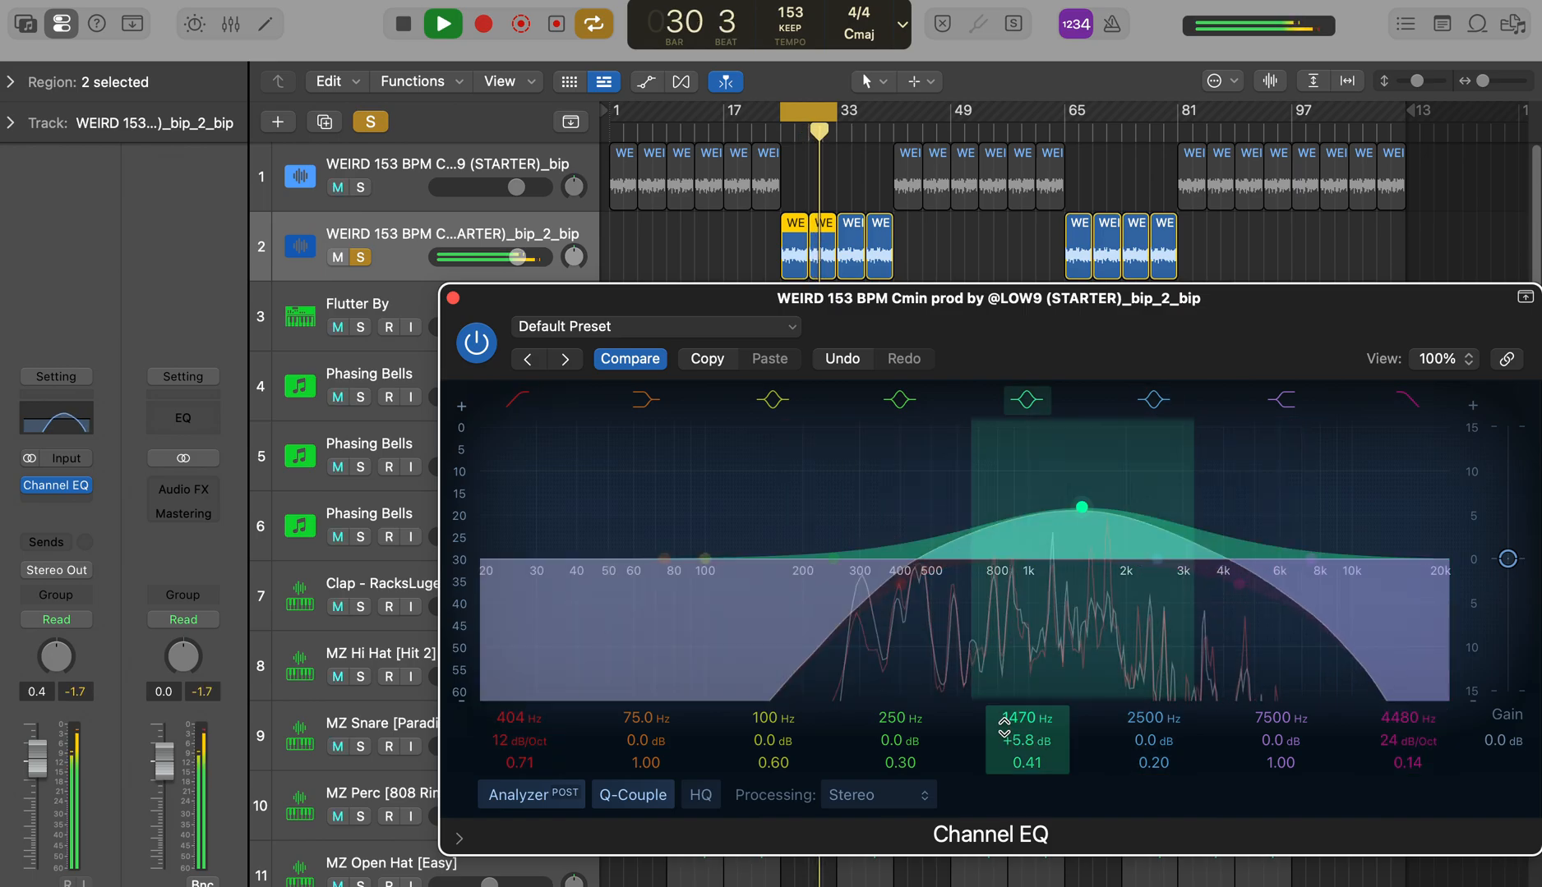
drag(1027, 760, 1027, 723)
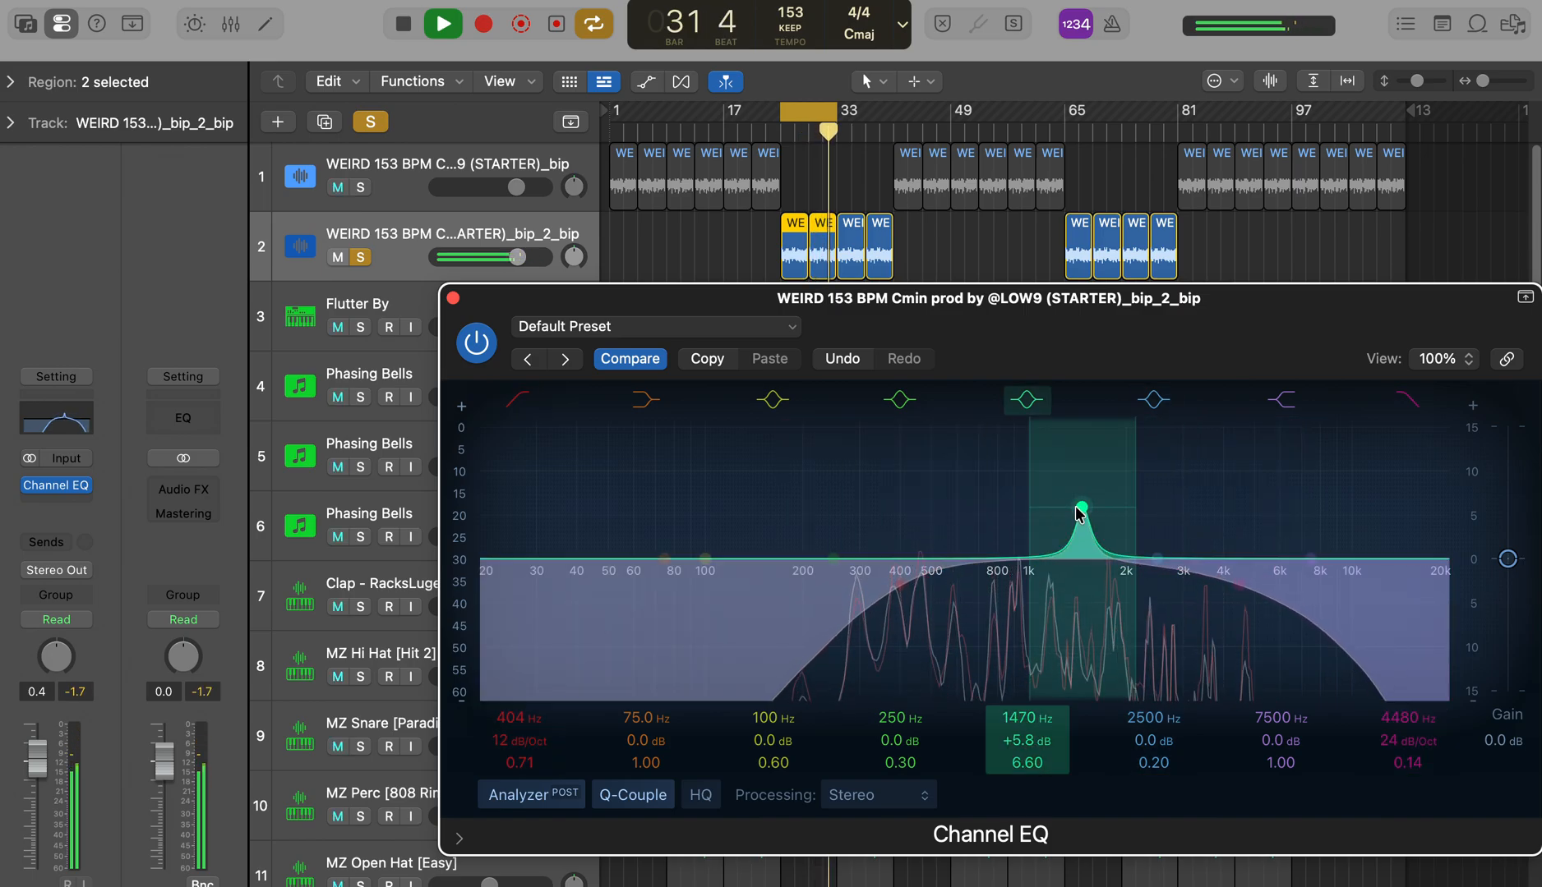
drag(1079, 513, 1048, 548)
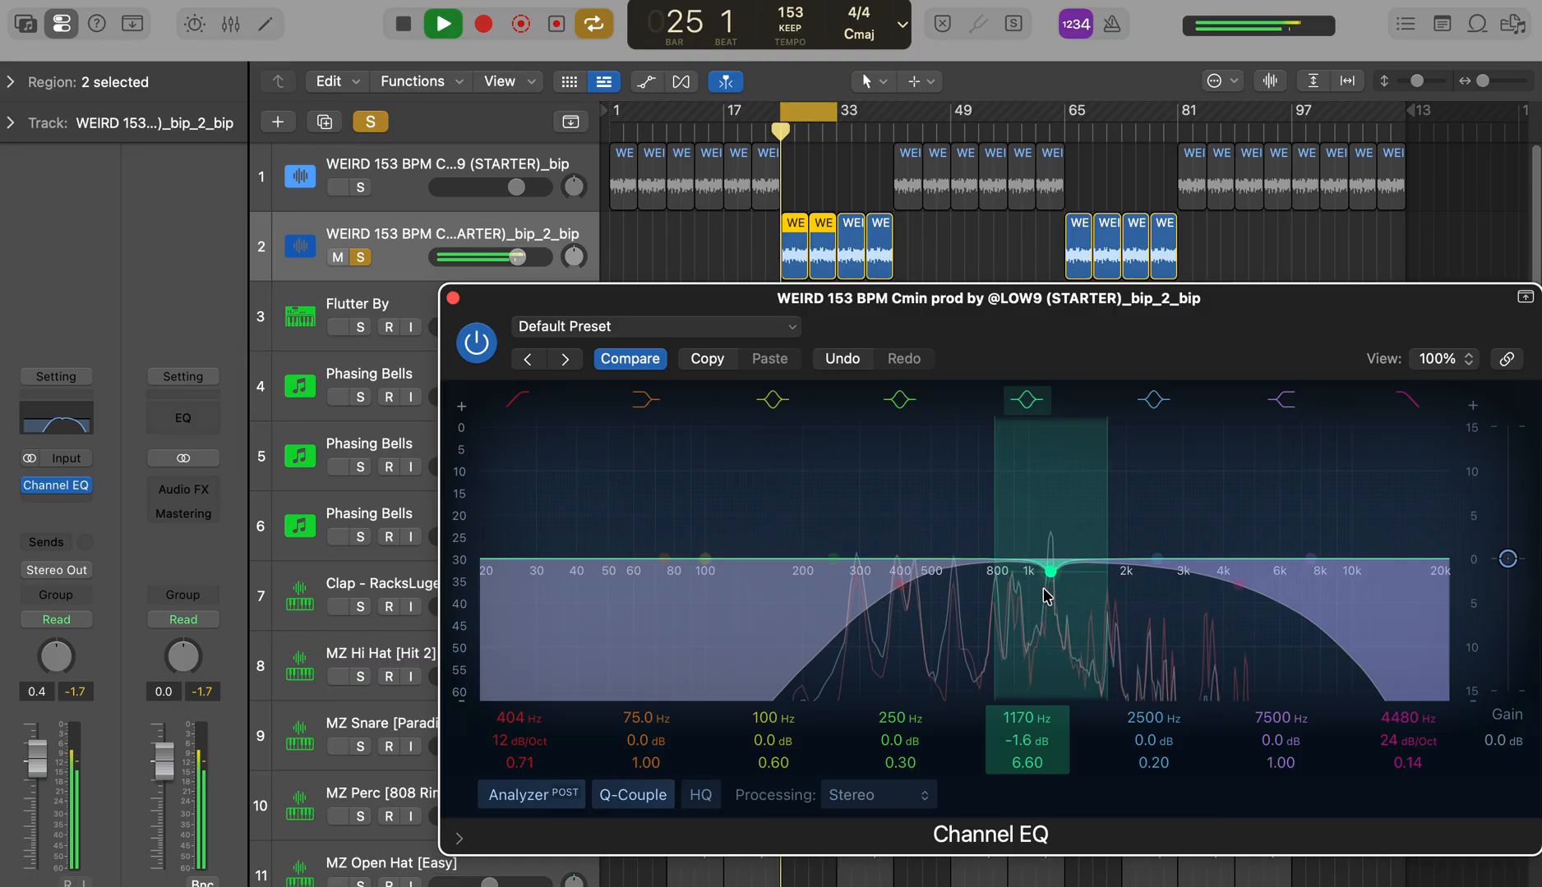
Step: Cut 825 Hz by 2.5 dB with a Q of 7.00 and 1740 Hz by 2.1 dB with a Q of 4.50
drag(898, 539, 1023, 475)
drag(899, 762, 900, 714)
drag(984, 502, 998, 506)
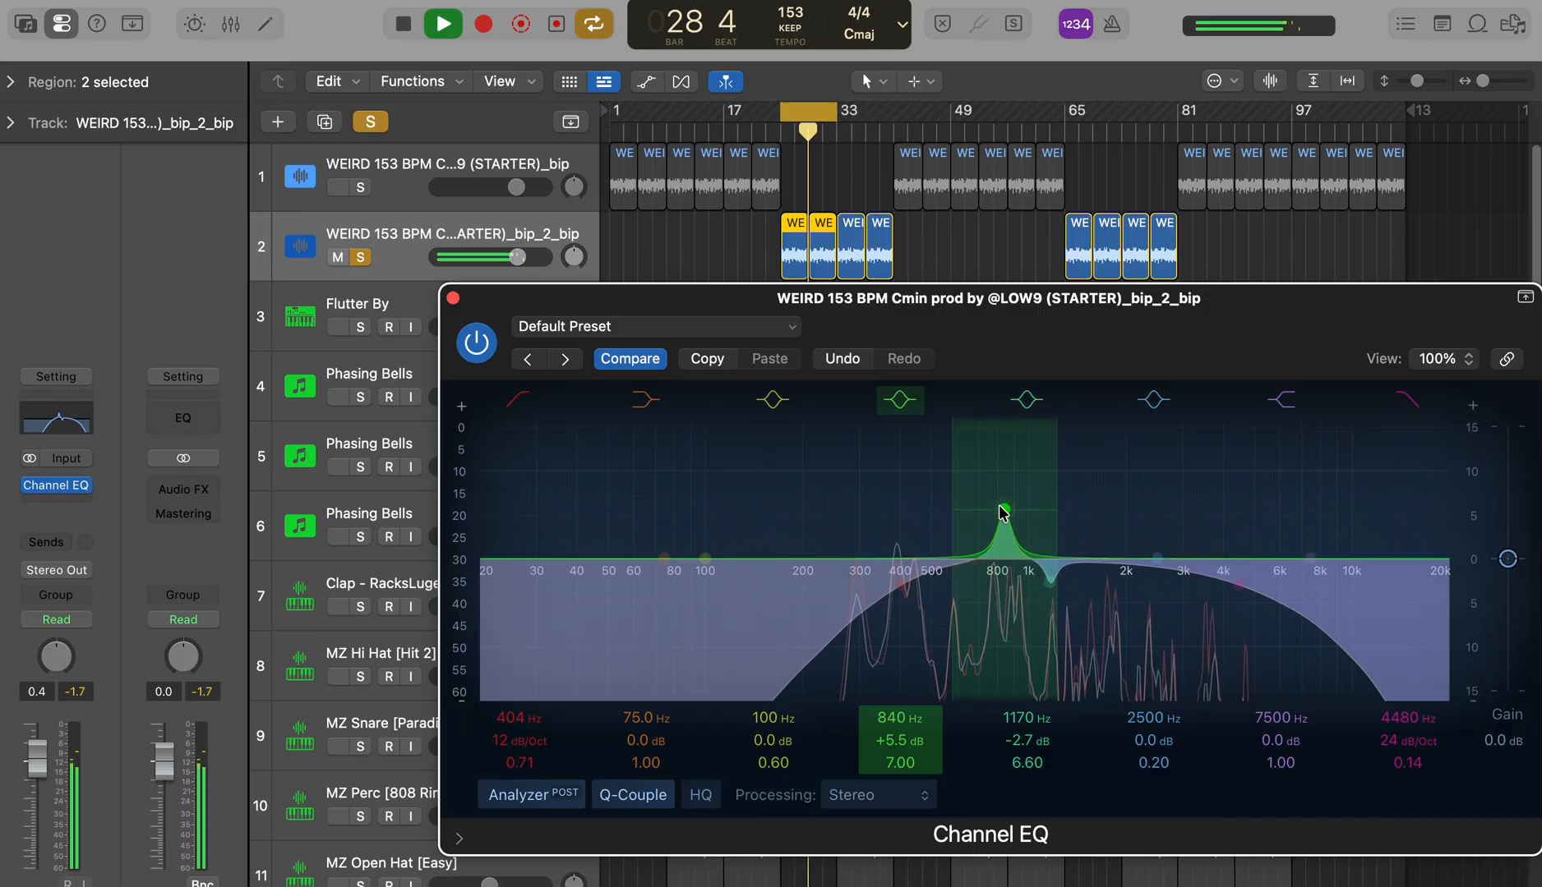
drag(997, 593, 995, 595)
drag(1175, 530, 1166, 494)
drag(1149, 764, 1158, 567)
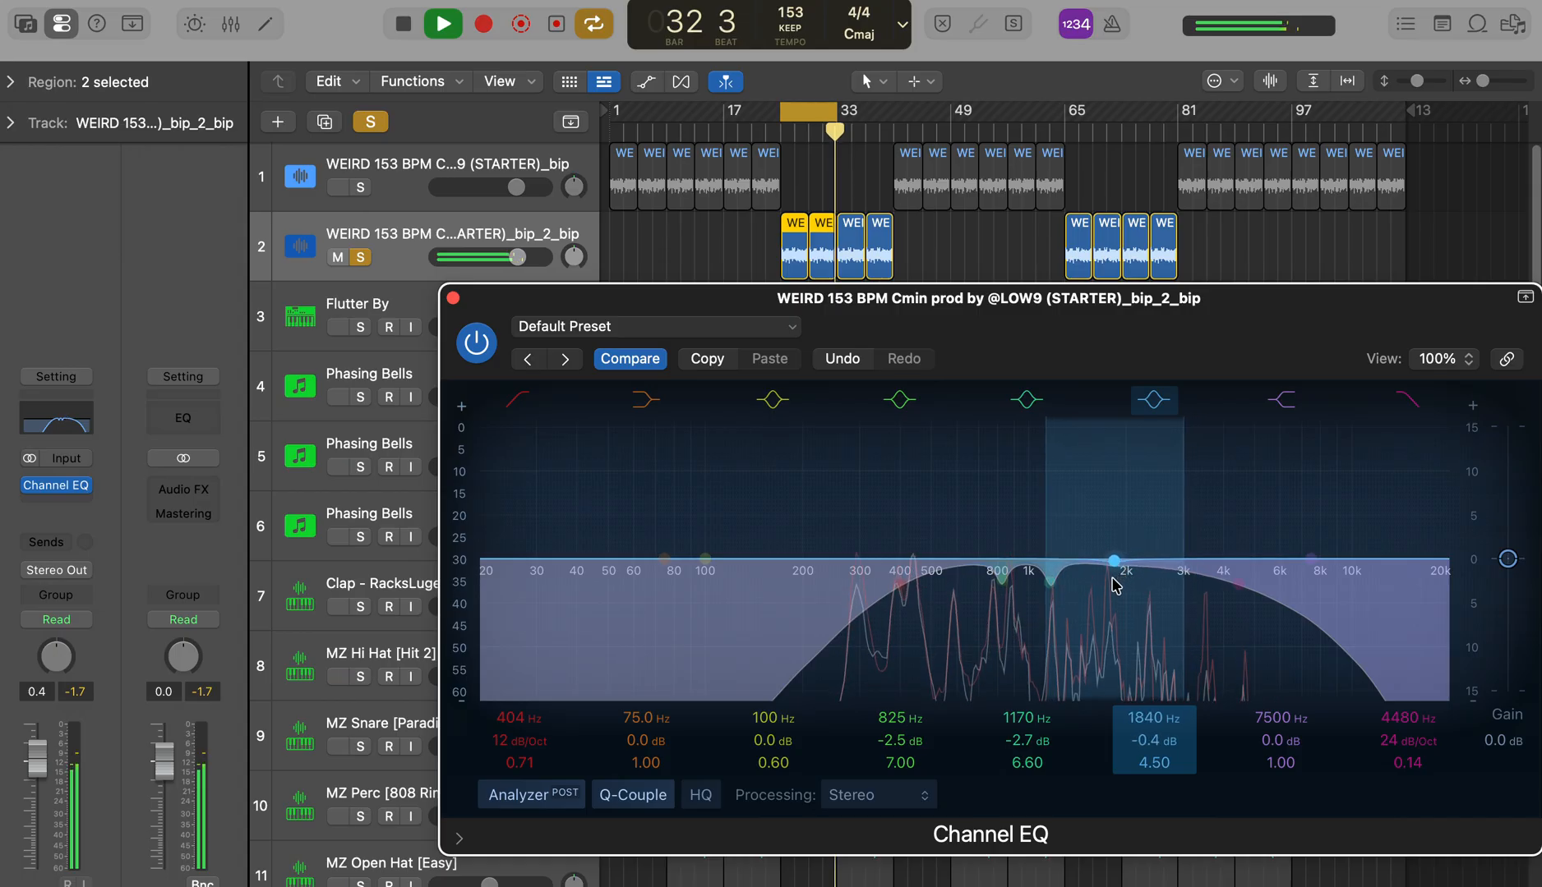
Step: Cut 420 Hz by 2.3 dB with a Q of 5.90 and raise the high cut to 6100 Hz
drag(705, 548, 918, 497)
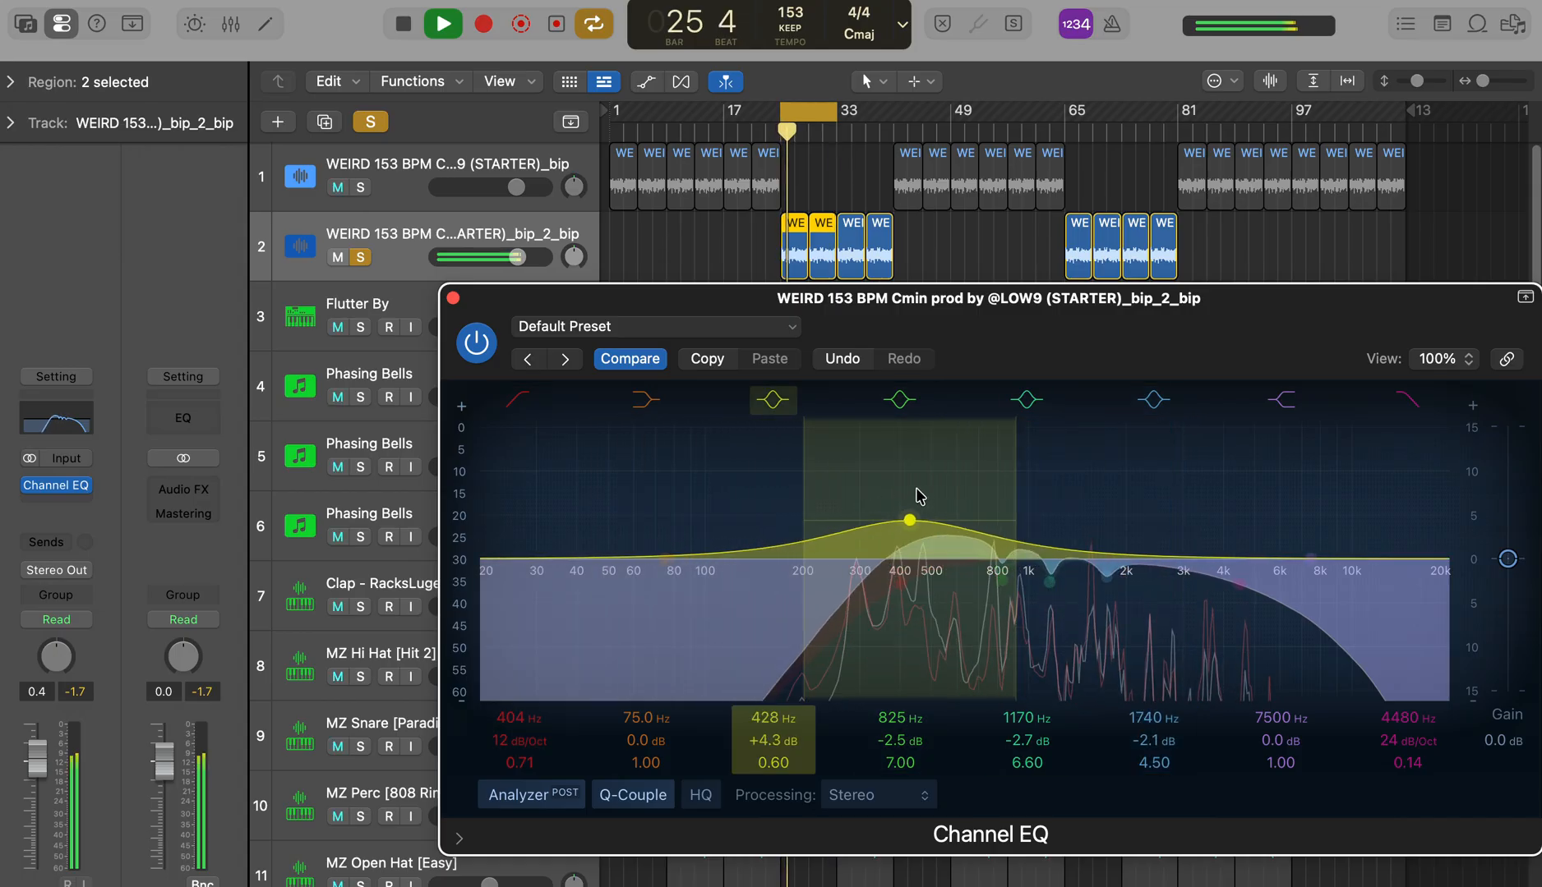
drag(773, 763, 776, 625)
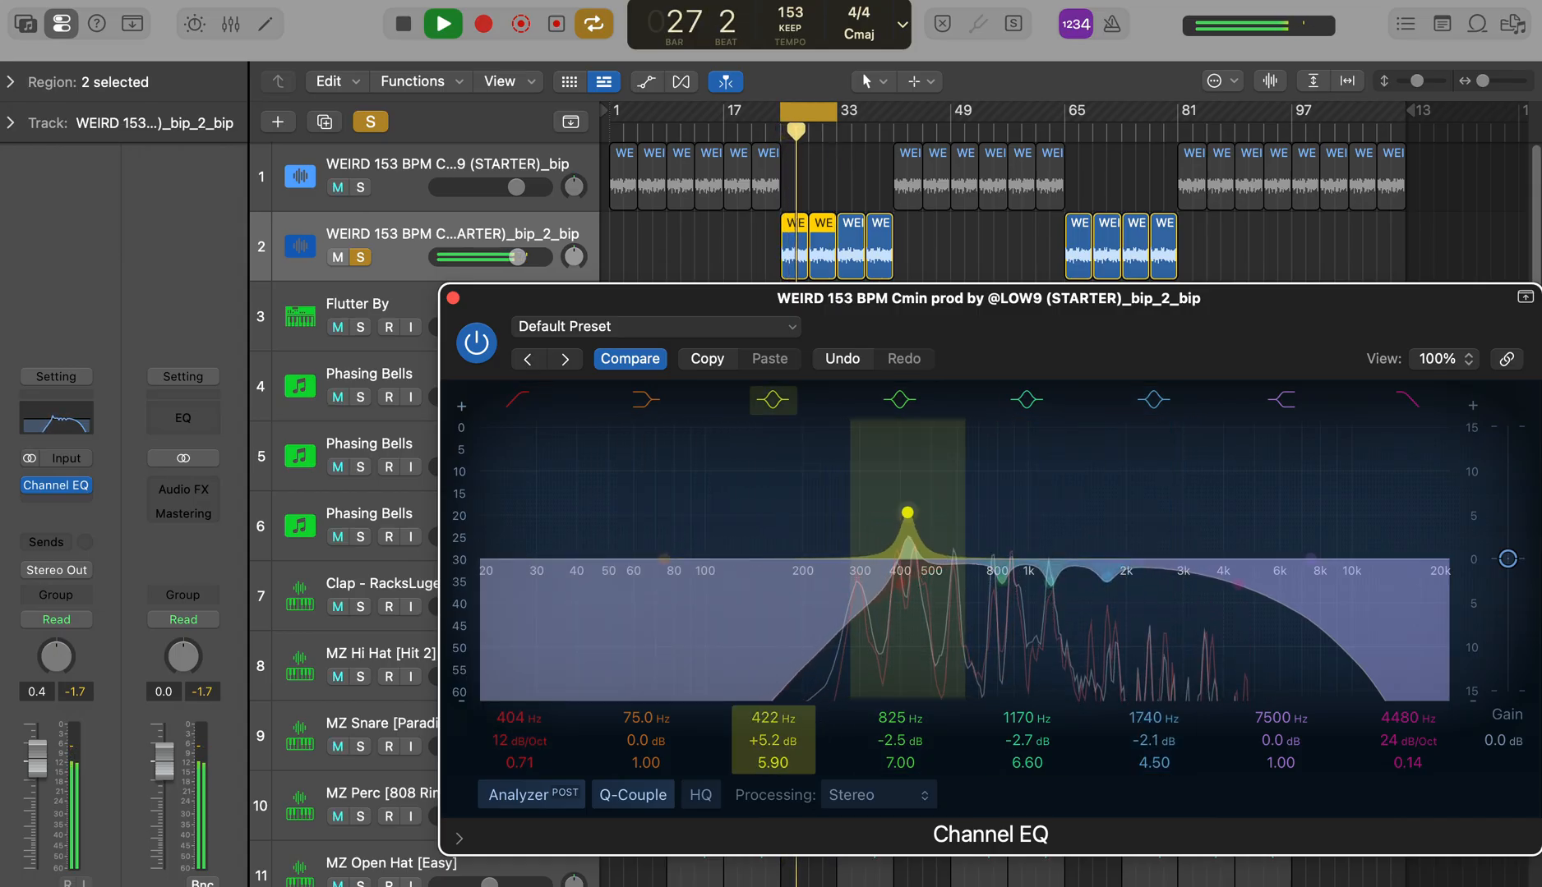
drag(902, 507, 903, 507)
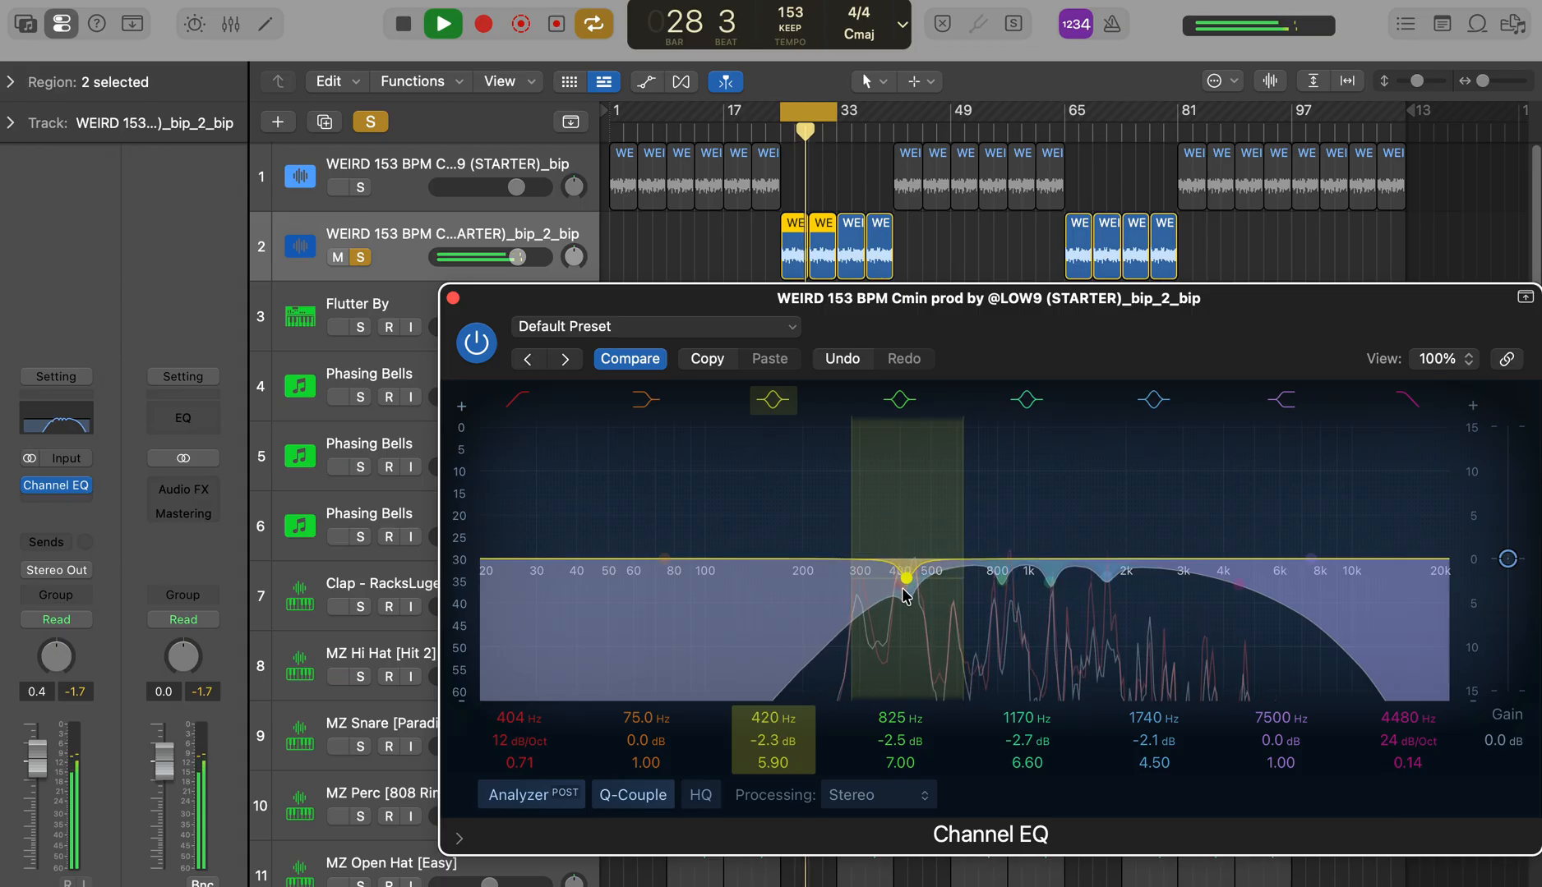
drag(1234, 585, 1282, 585)
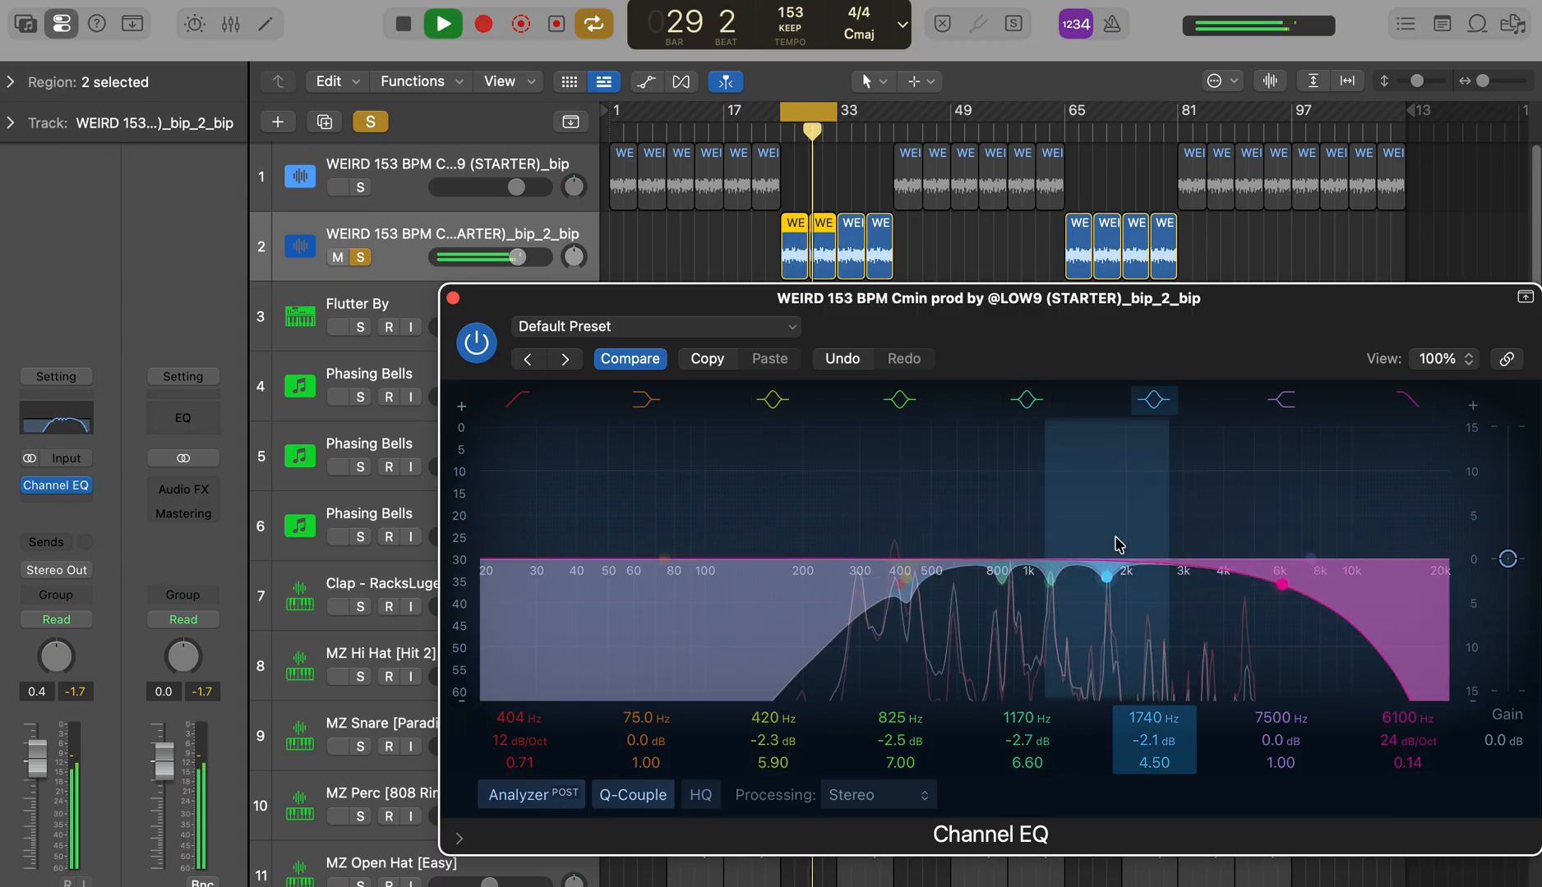
click(453, 299)
Step: Move the cycle range to bars 33–41 and play it with only the Phasing Bells track 5 soloed
key(space)
drag(814, 112, 872, 105)
click(403, 458)
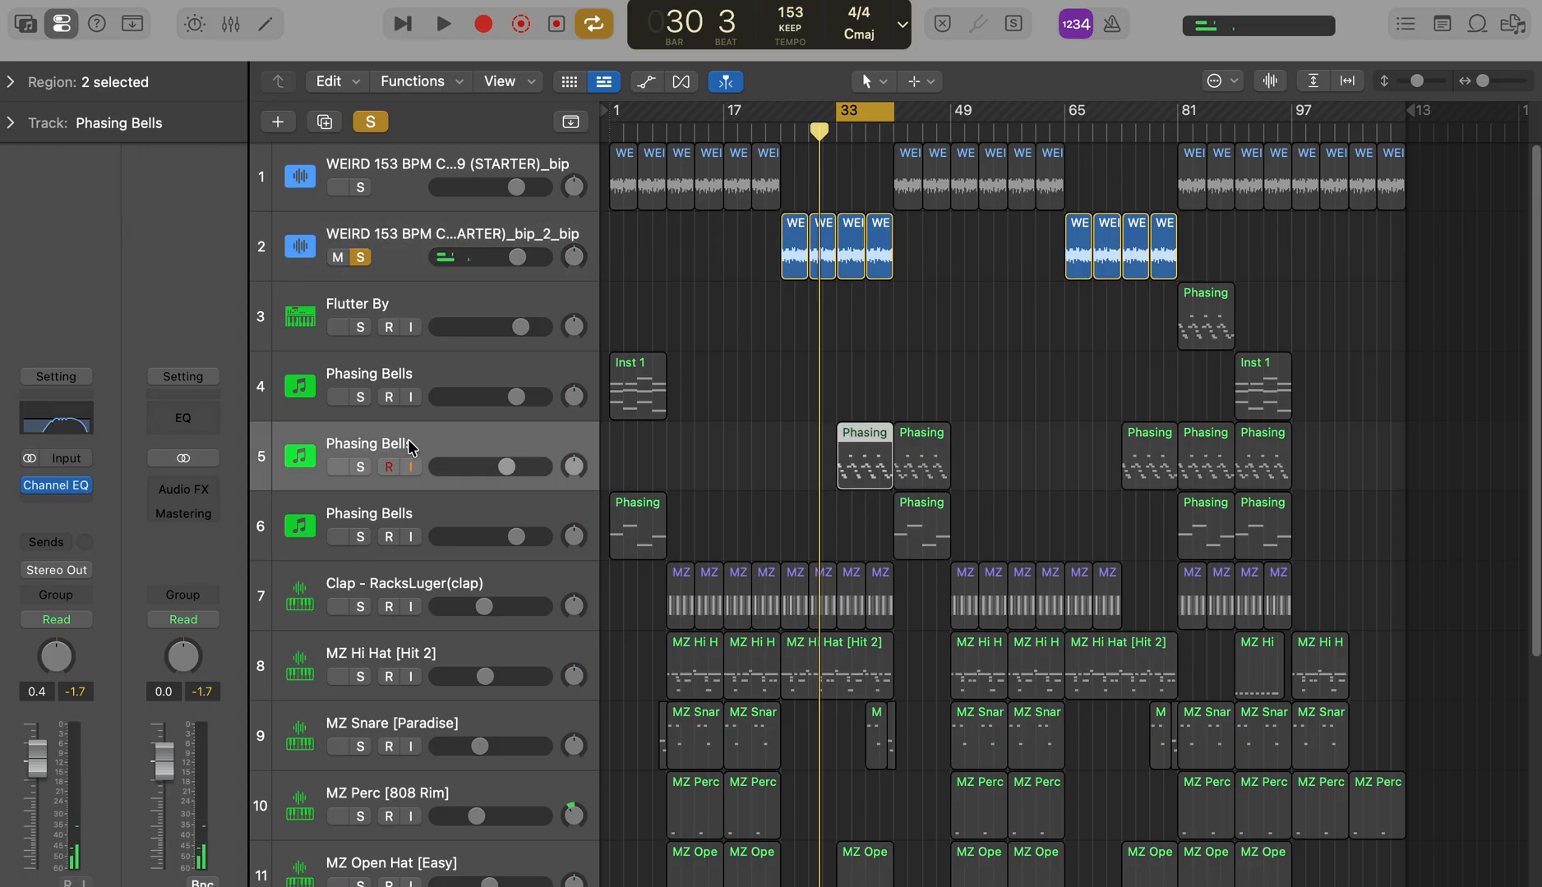
click(360, 467)
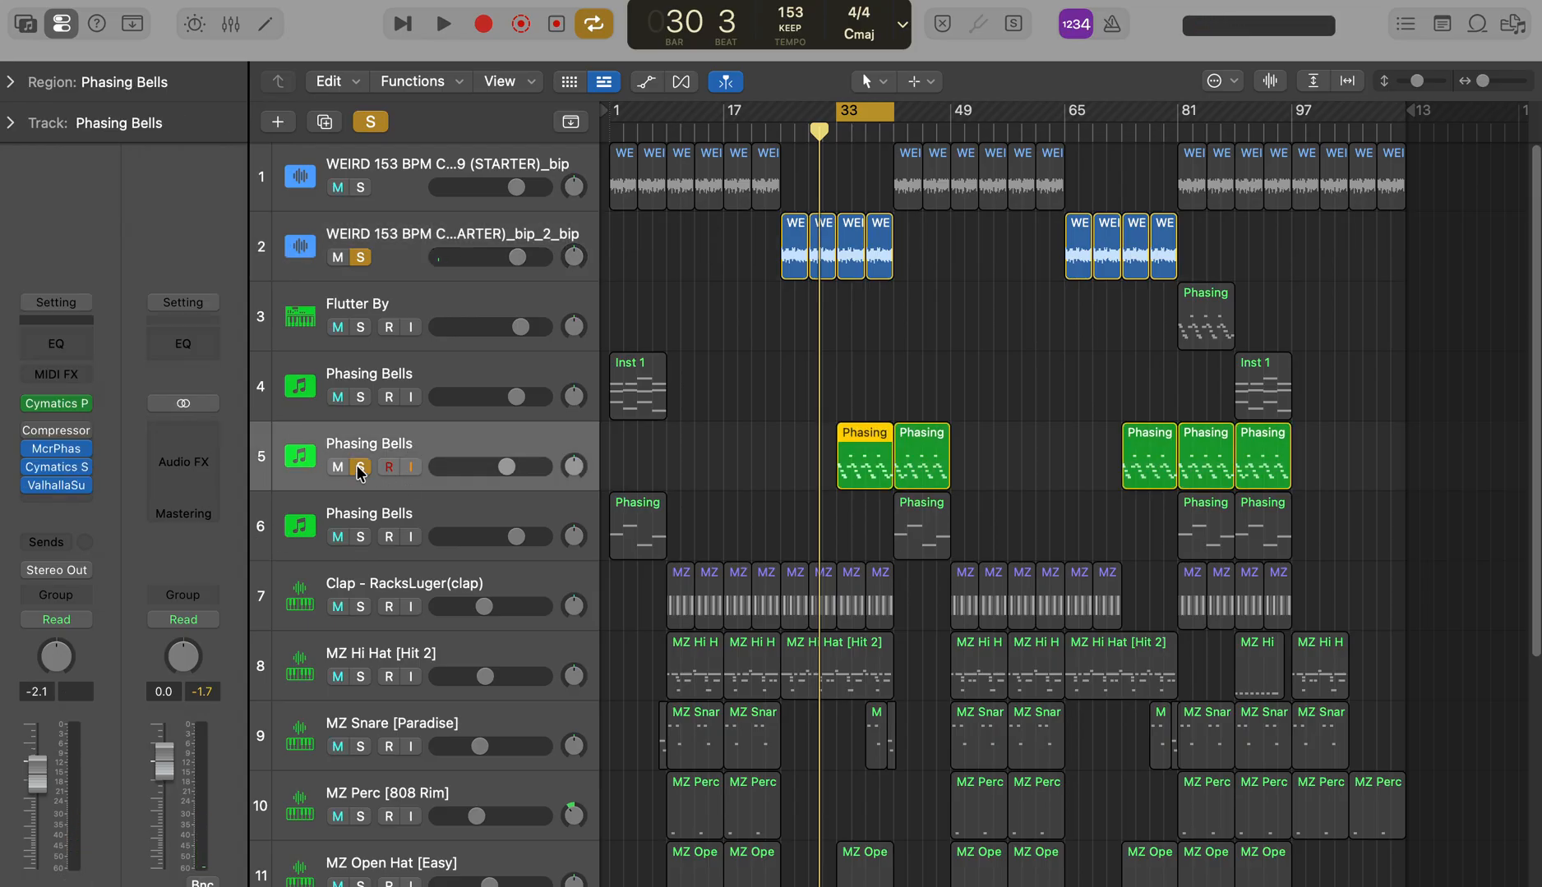
key(space)
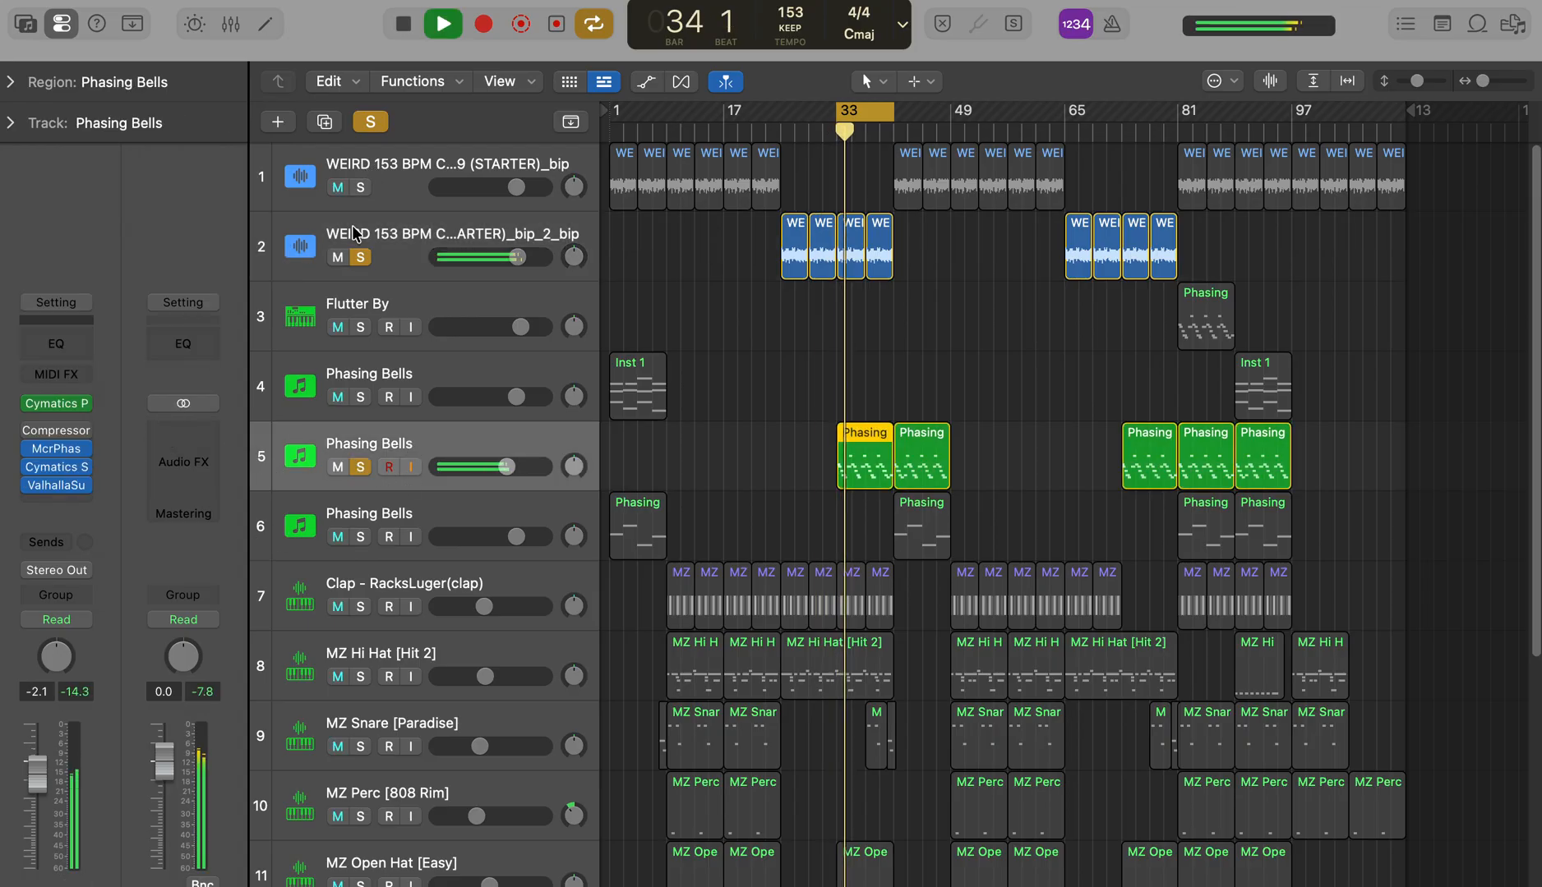
click(360, 257)
Step: Insert a Channel EQ on track 5 with a low cut at 284 Hz, Q 0.54, and a high cut at 2540 Hz, Q 0.17
click(46, 499)
click(303, 451)
click(526, 400)
drag(493, 562, 852, 585)
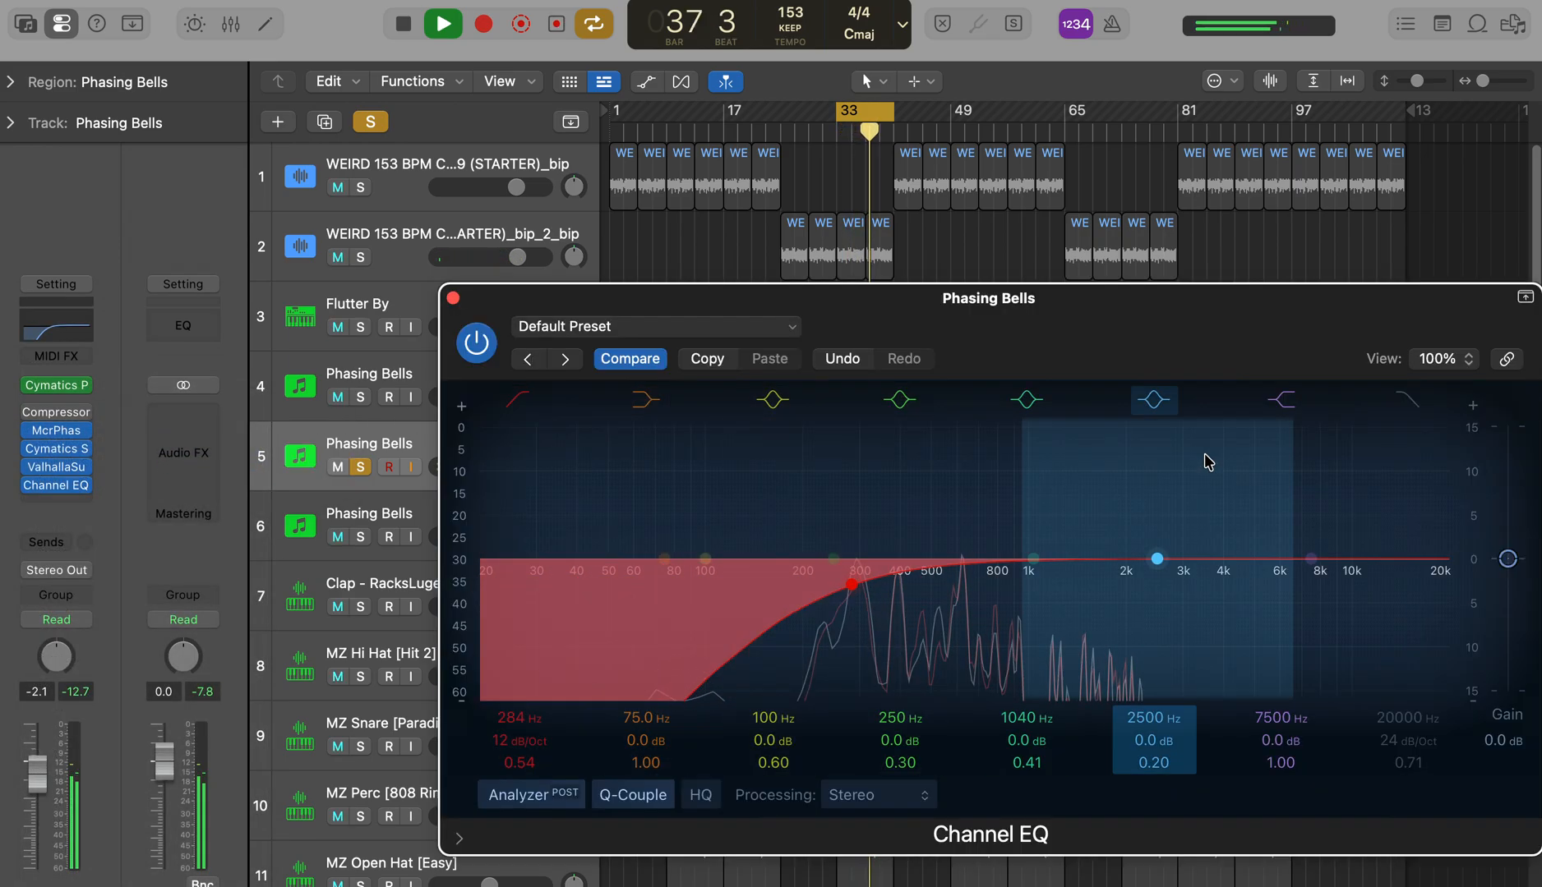
click(1407, 400)
drag(1448, 590, 1158, 644)
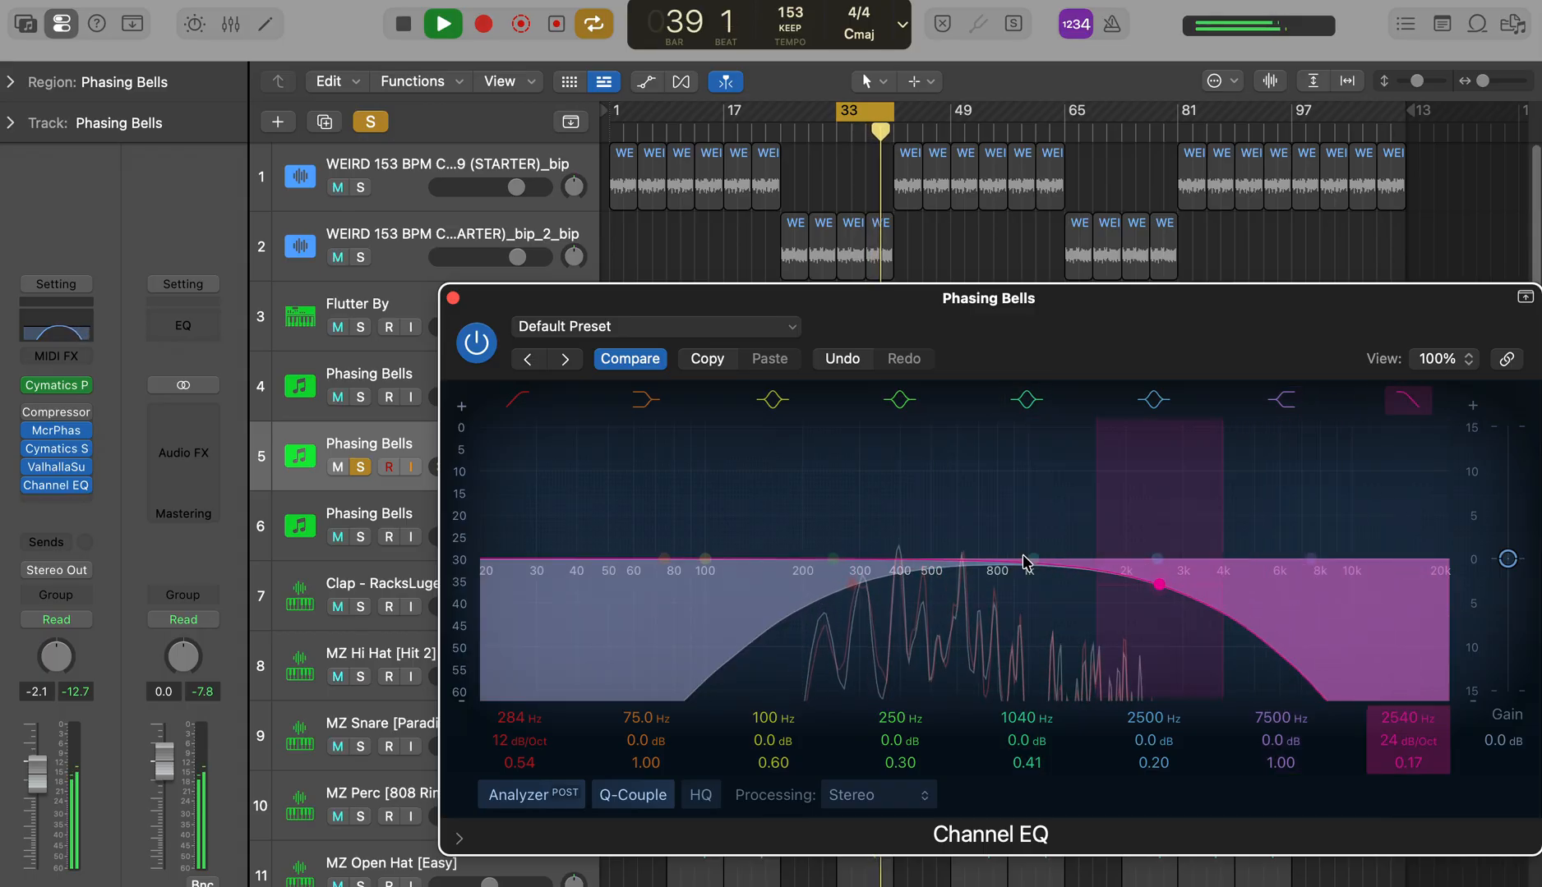
Step: Cut the track 5 bells by 3.2 dB at 296 Hz with a Q of 3.80
mouse_move(1033, 557)
mouse_down()
mouse_move(1041, 521)
mouse_move(1041, 562)
mouse_up()
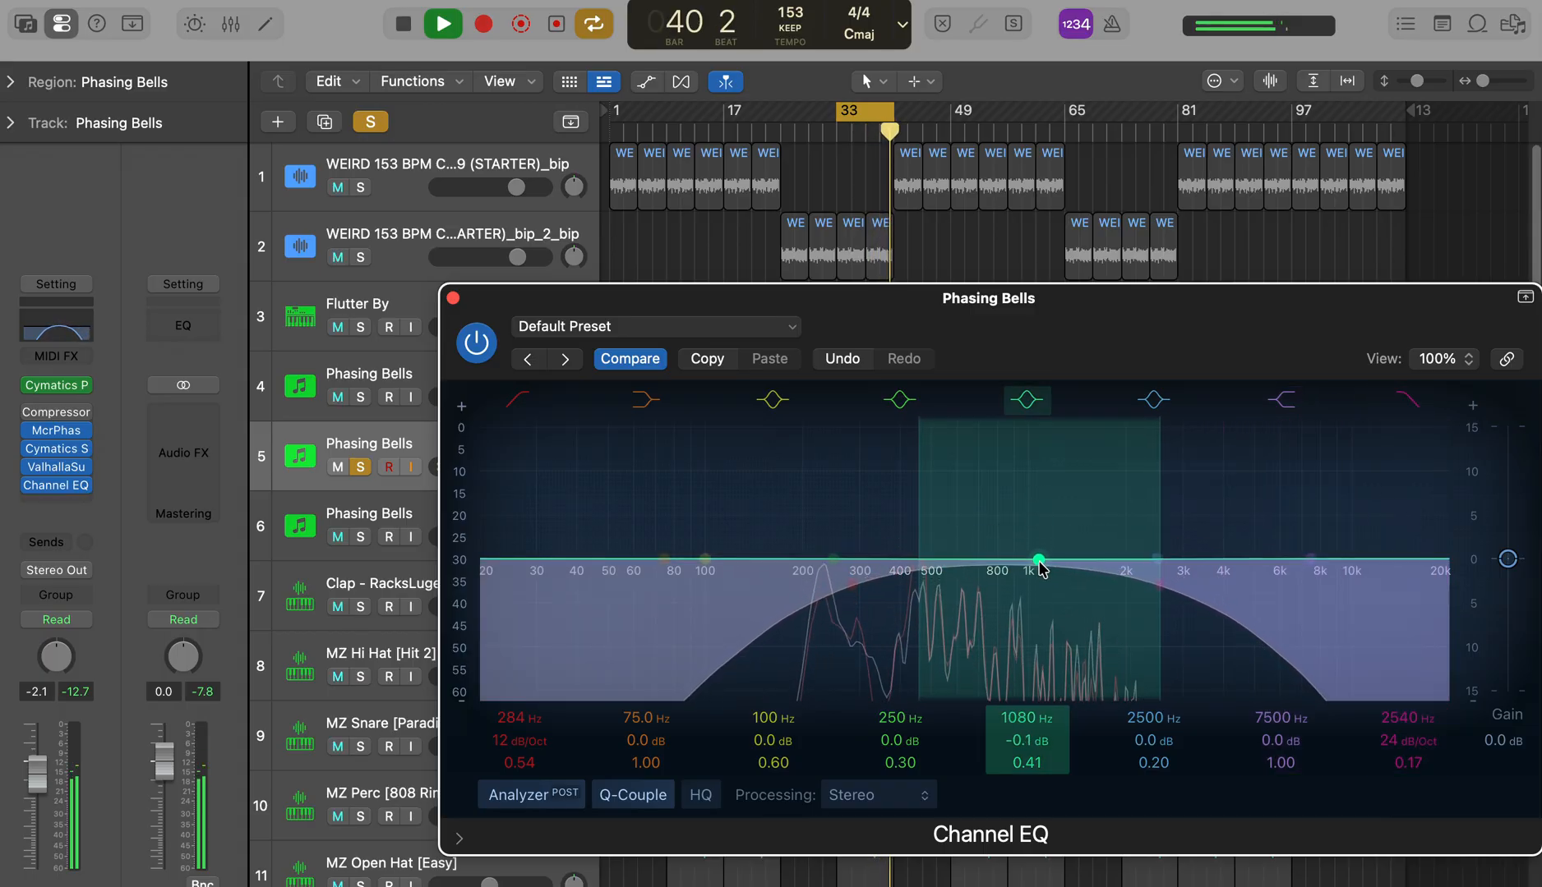
drag(922, 556, 826, 470)
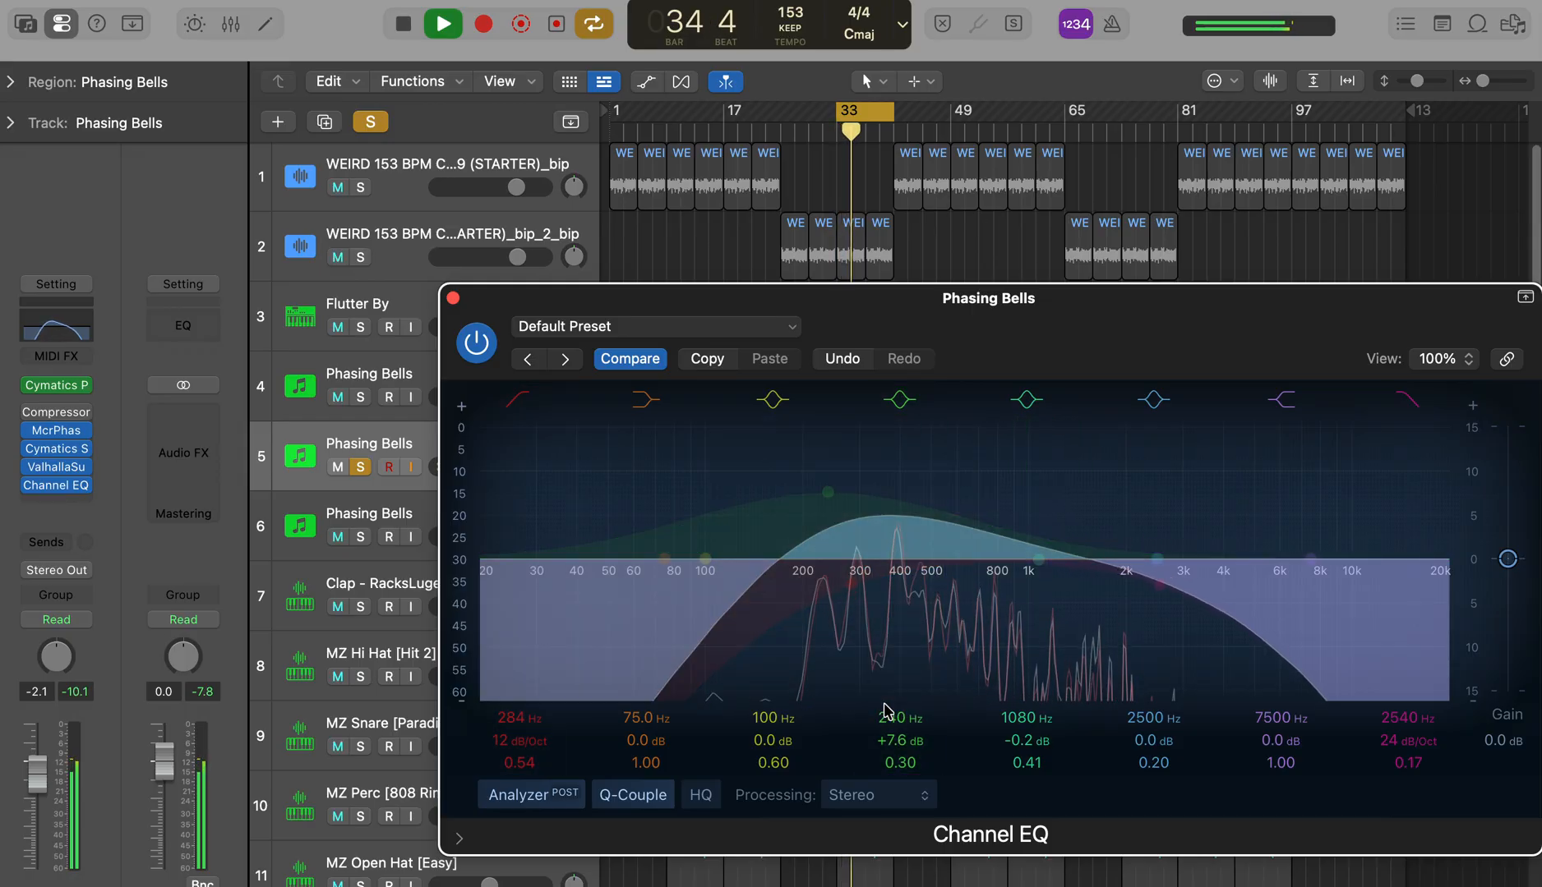
drag(900, 751, 885, 719)
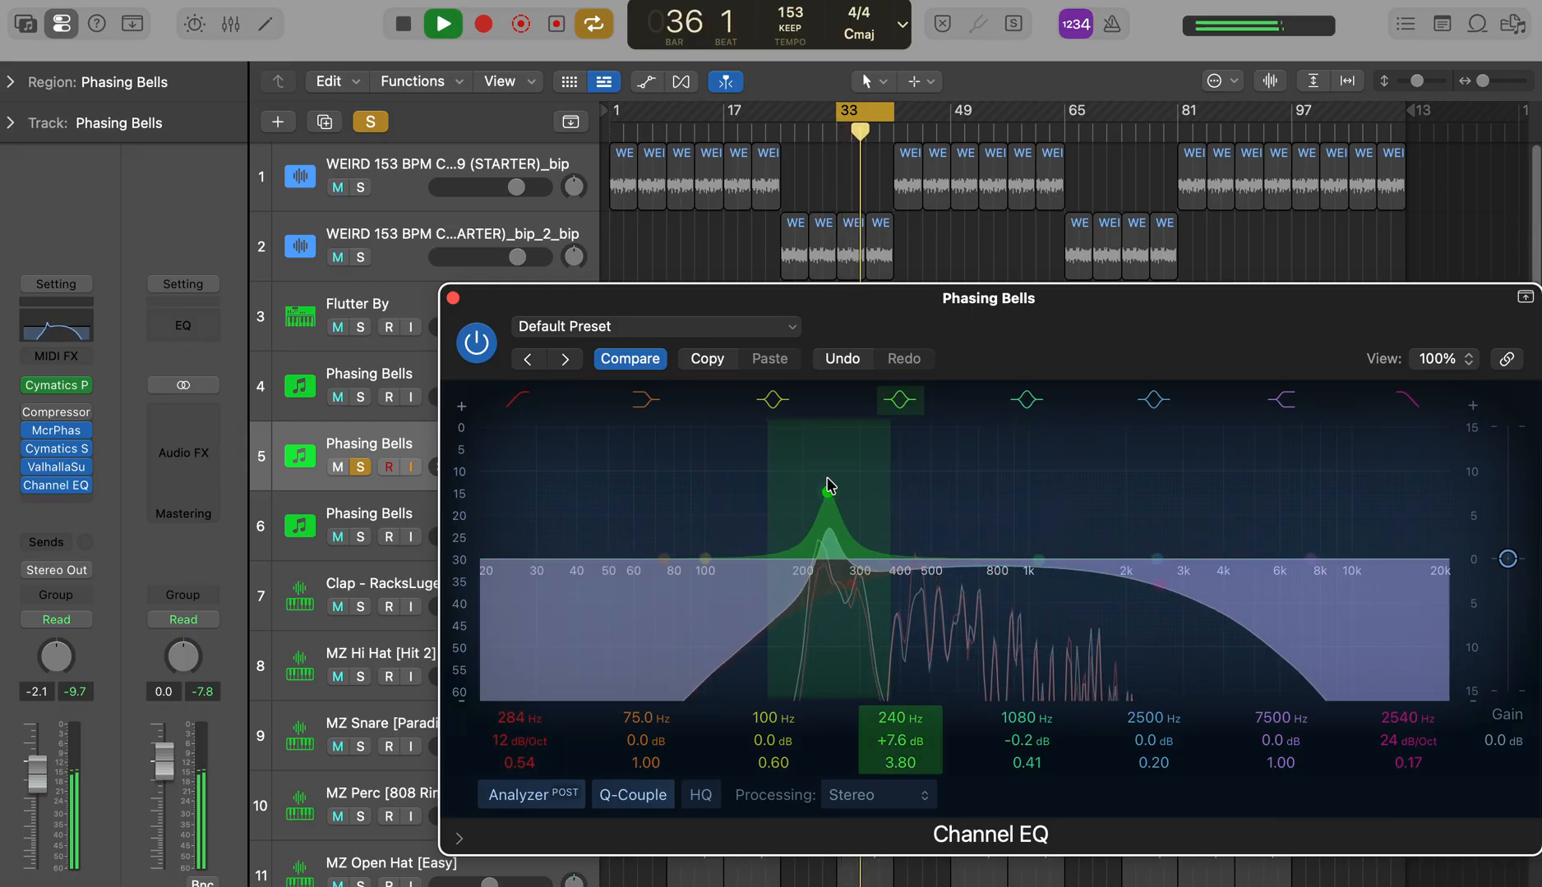
drag(826, 478, 859, 501)
Step: Cut 620 Hz by 2.3 dB with a Q of 8.20 and raise the high cut to 4380 Hz with a Q of 0.15
drag(1038, 560, 1012, 534)
drag(1032, 762, 1032, 727)
drag(1015, 556, 976, 546)
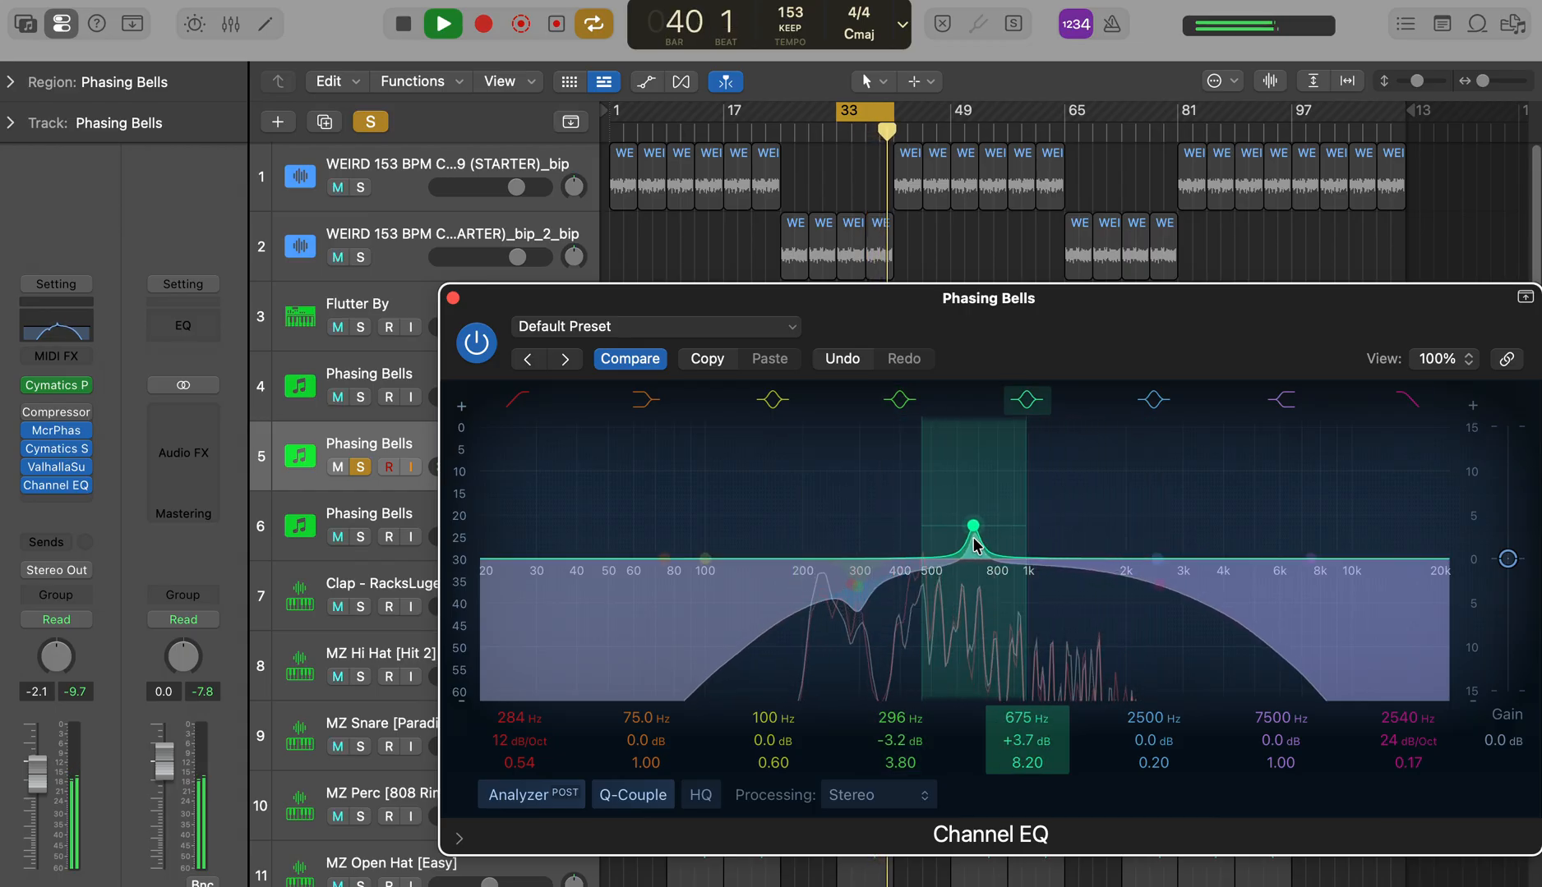
drag(1160, 585, 1242, 592)
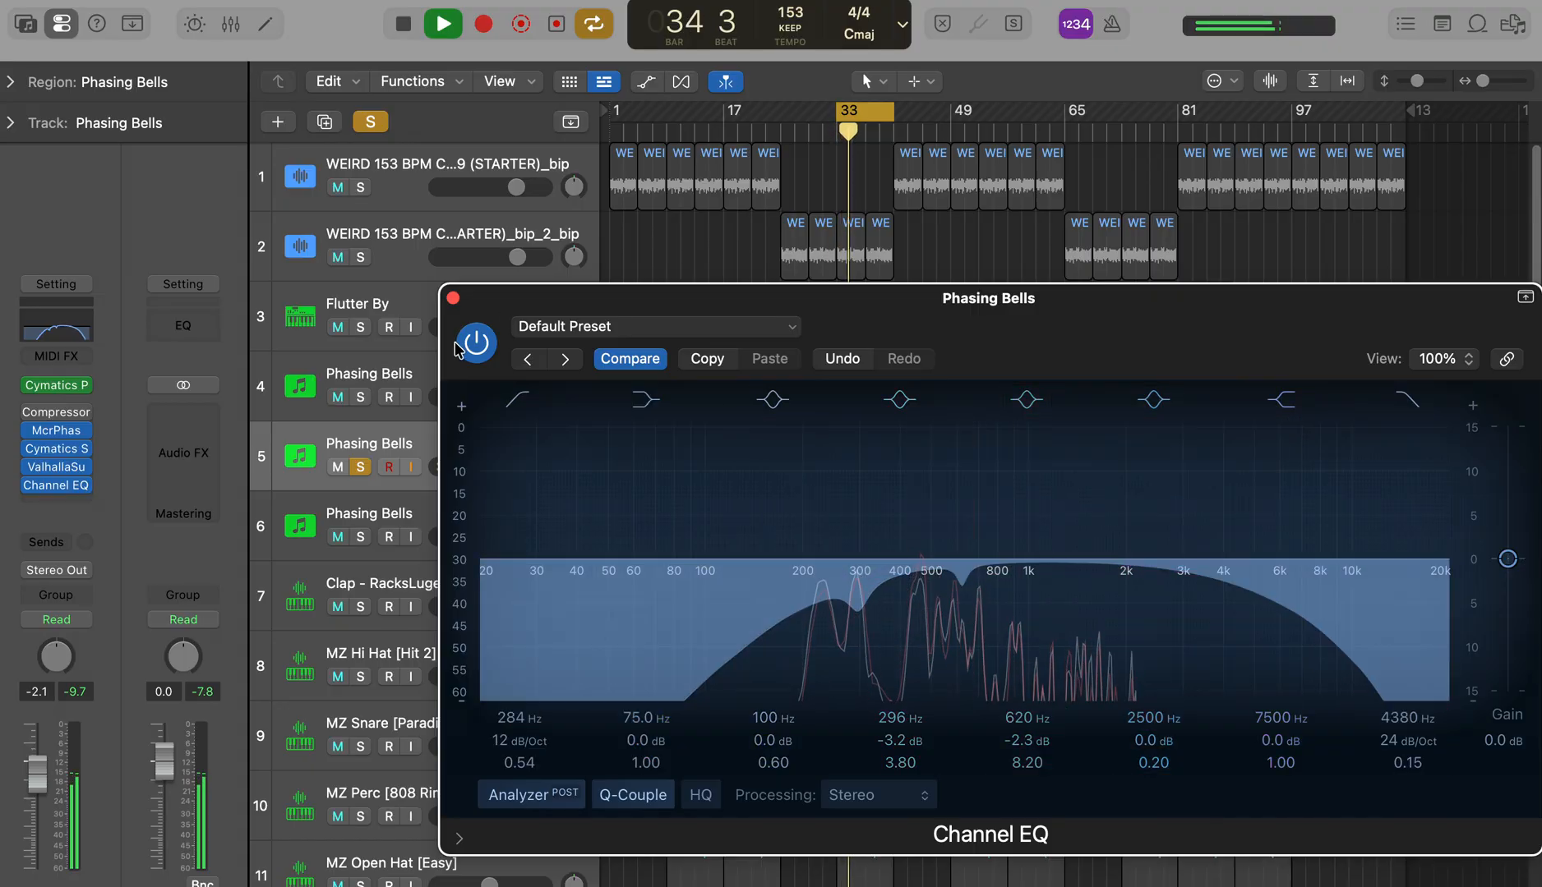
click(452, 300)
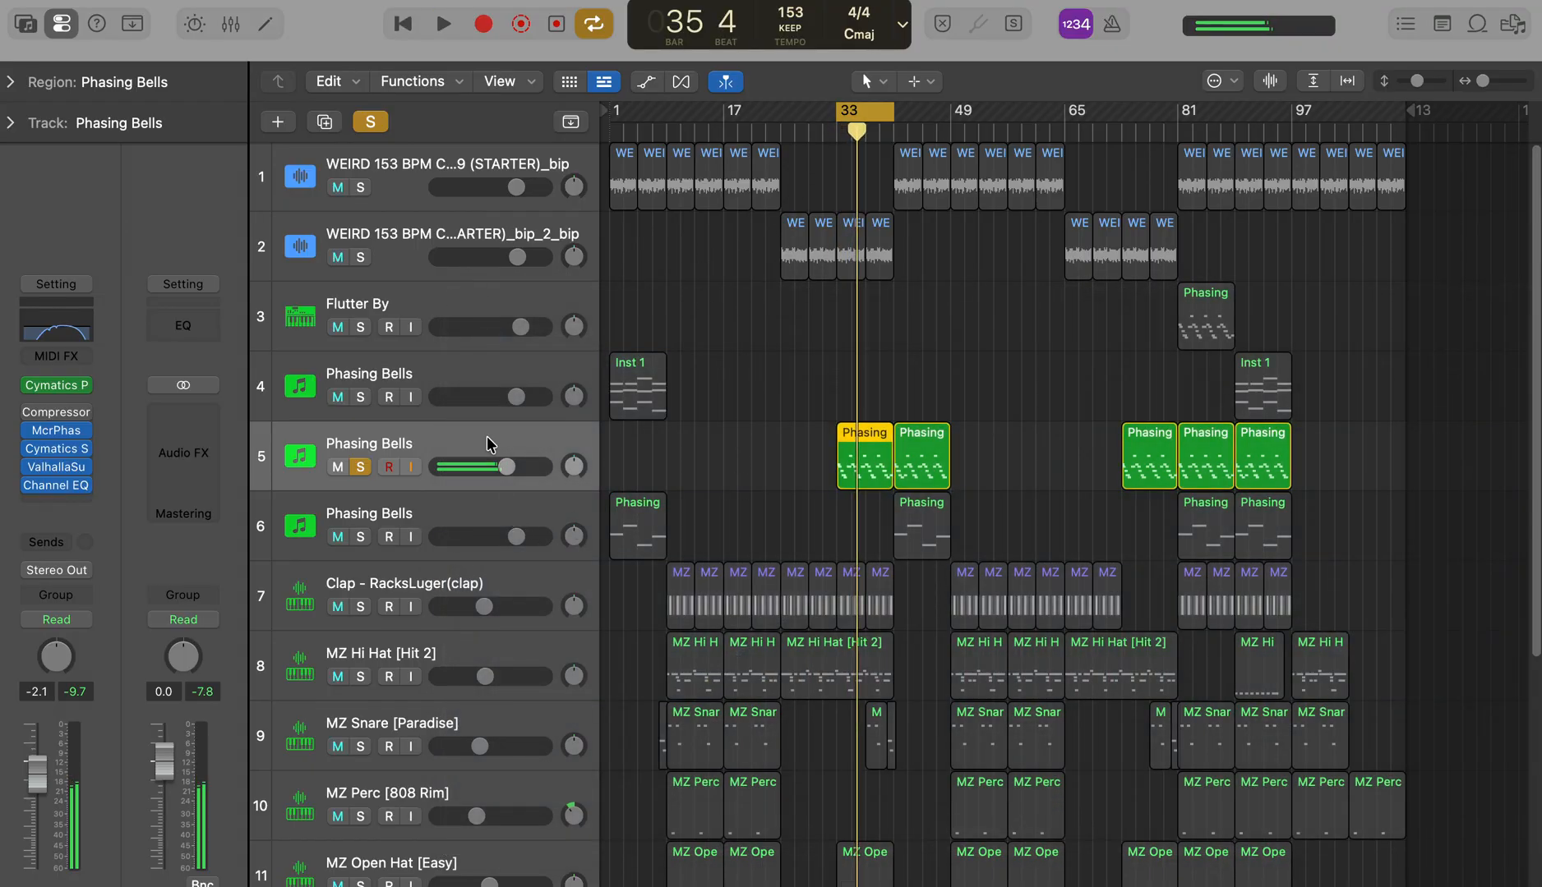
Step: Move the cycle range to bars 42–50, switch cycling off and clear the track solo
drag(839, 129, 897, 129)
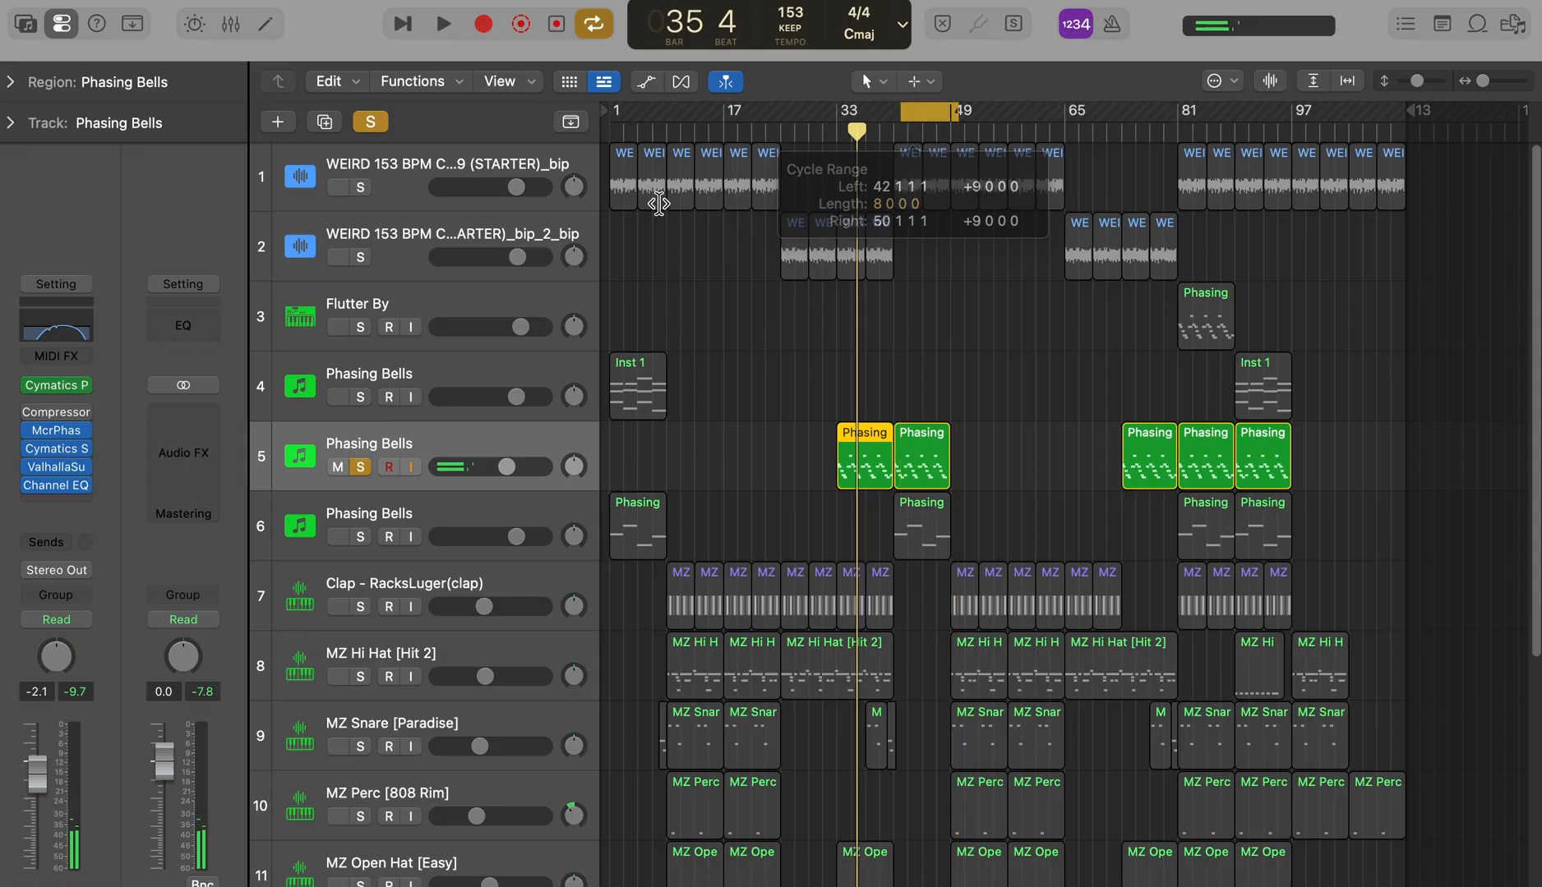
click(459, 378)
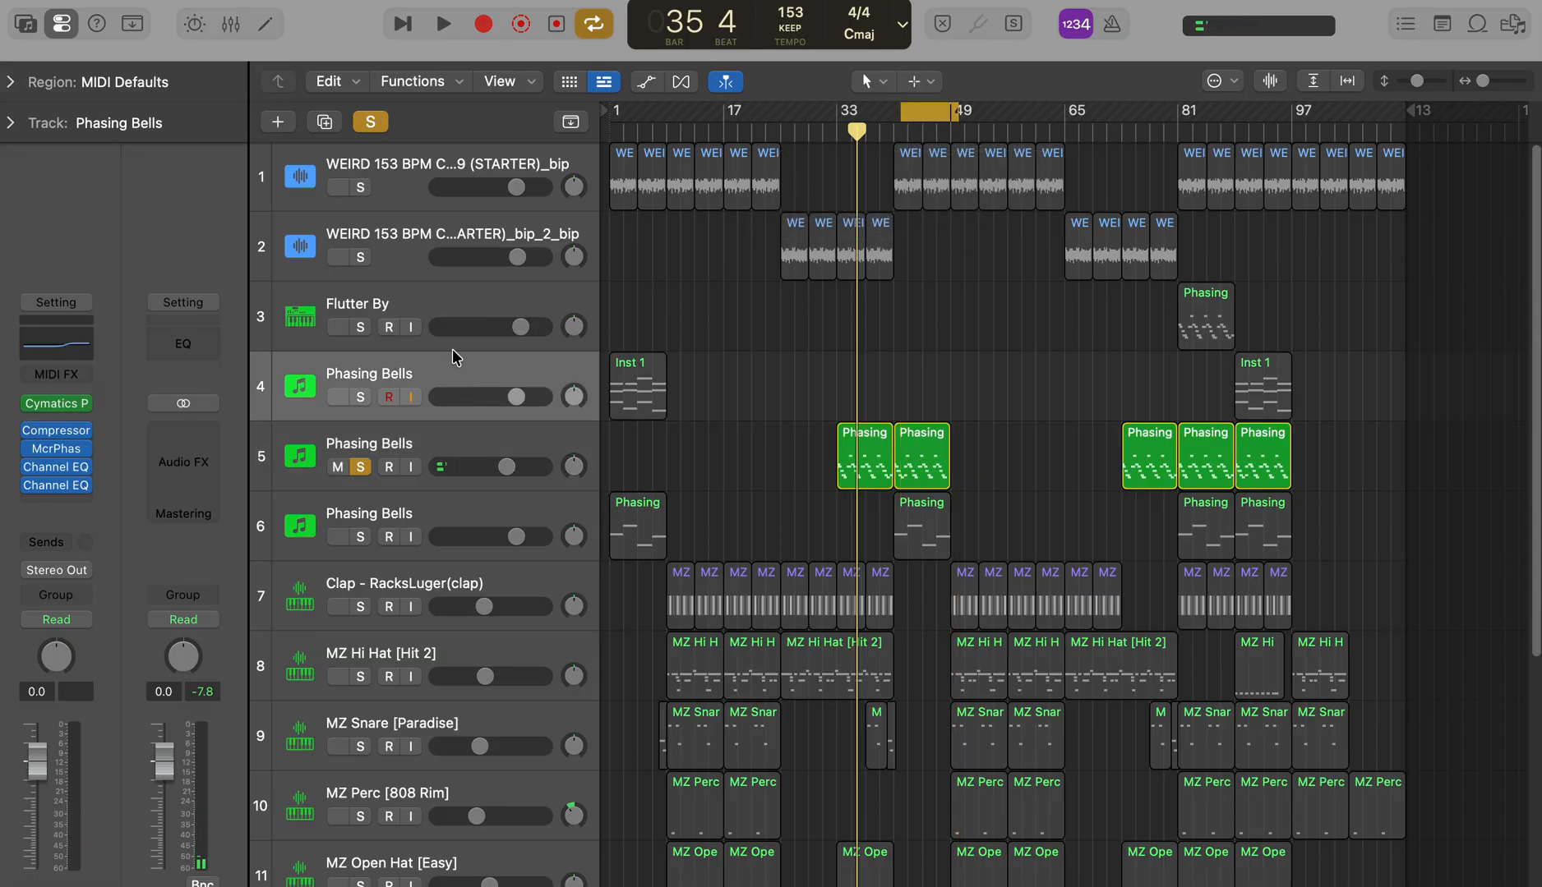
click(378, 123)
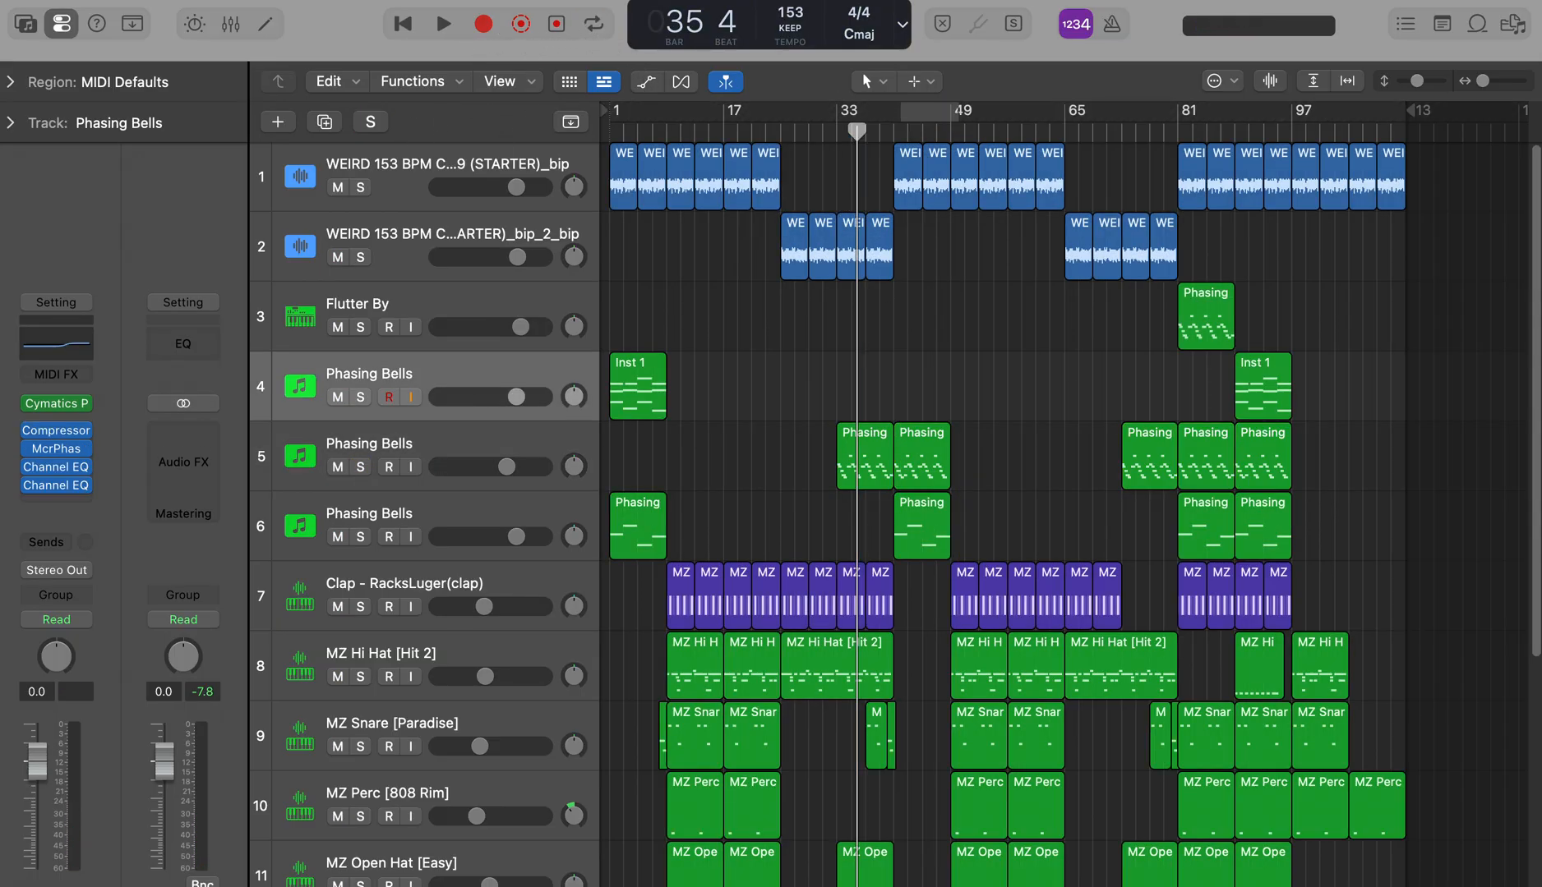
Step: Shorten the end of the MZ Snare region before bar 65 and delete the riser region leading into bar 65
scroll(895, 513, down, 6)
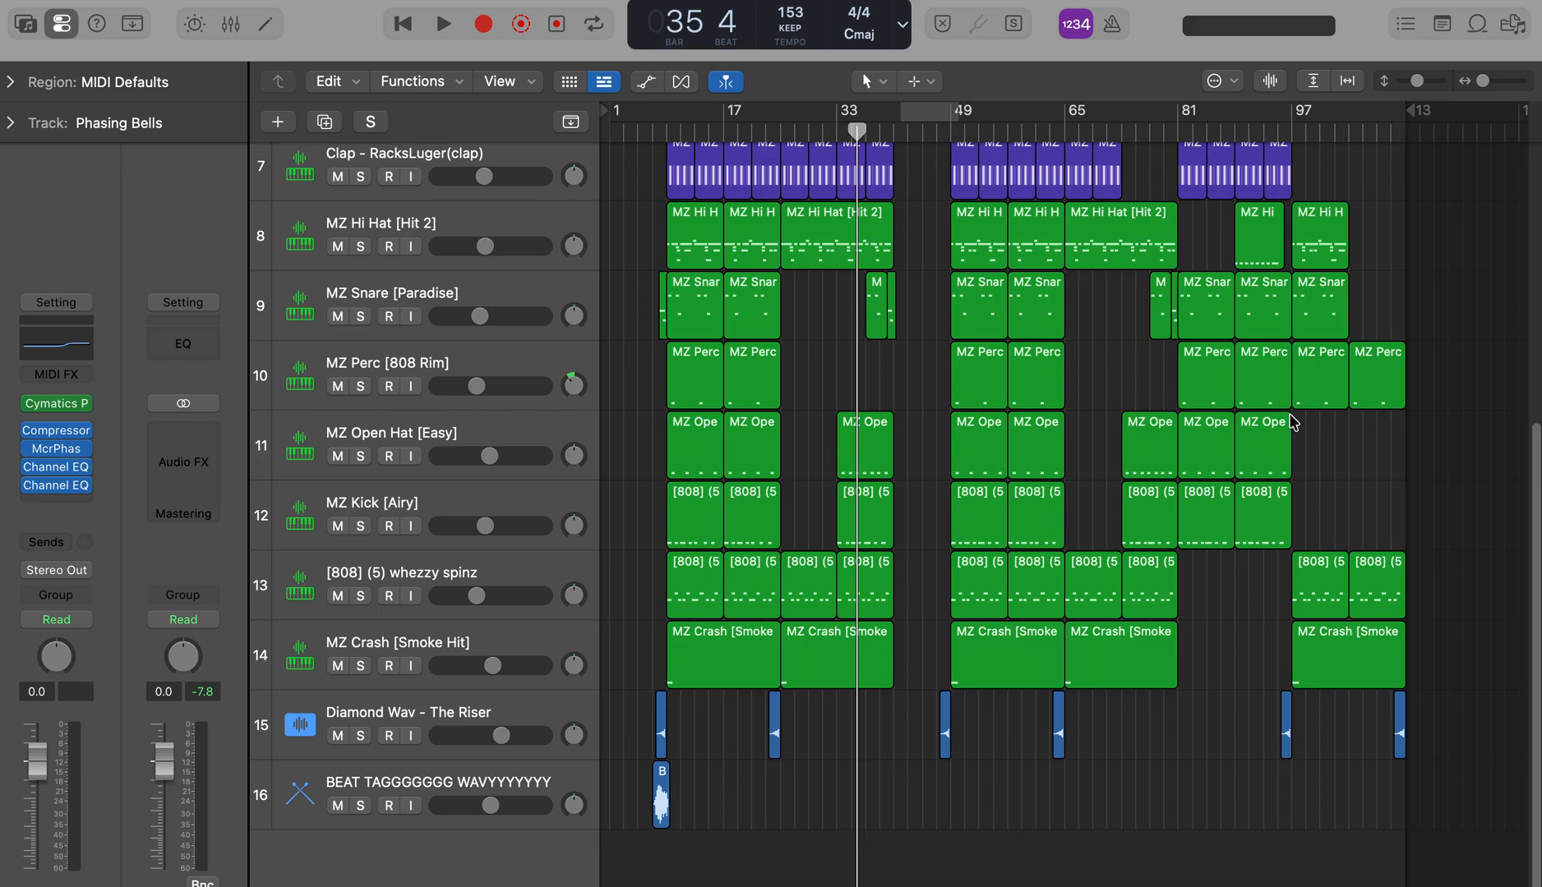
scroll(1438, 411, up, 4)
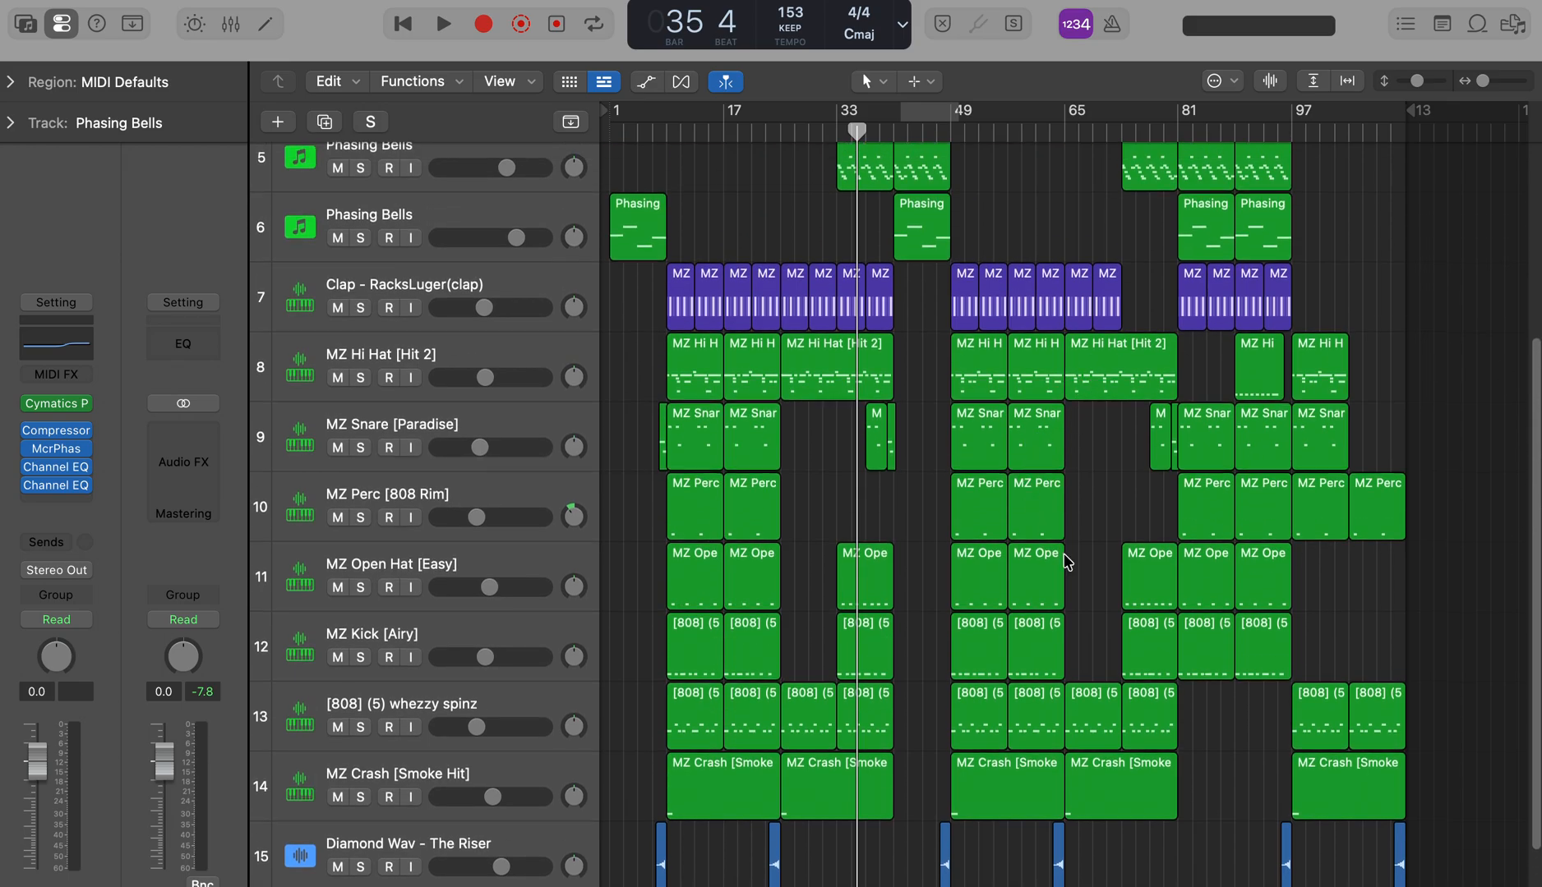
scroll(1538, 598, down, 3)
scroll(1537, 584, up, 4)
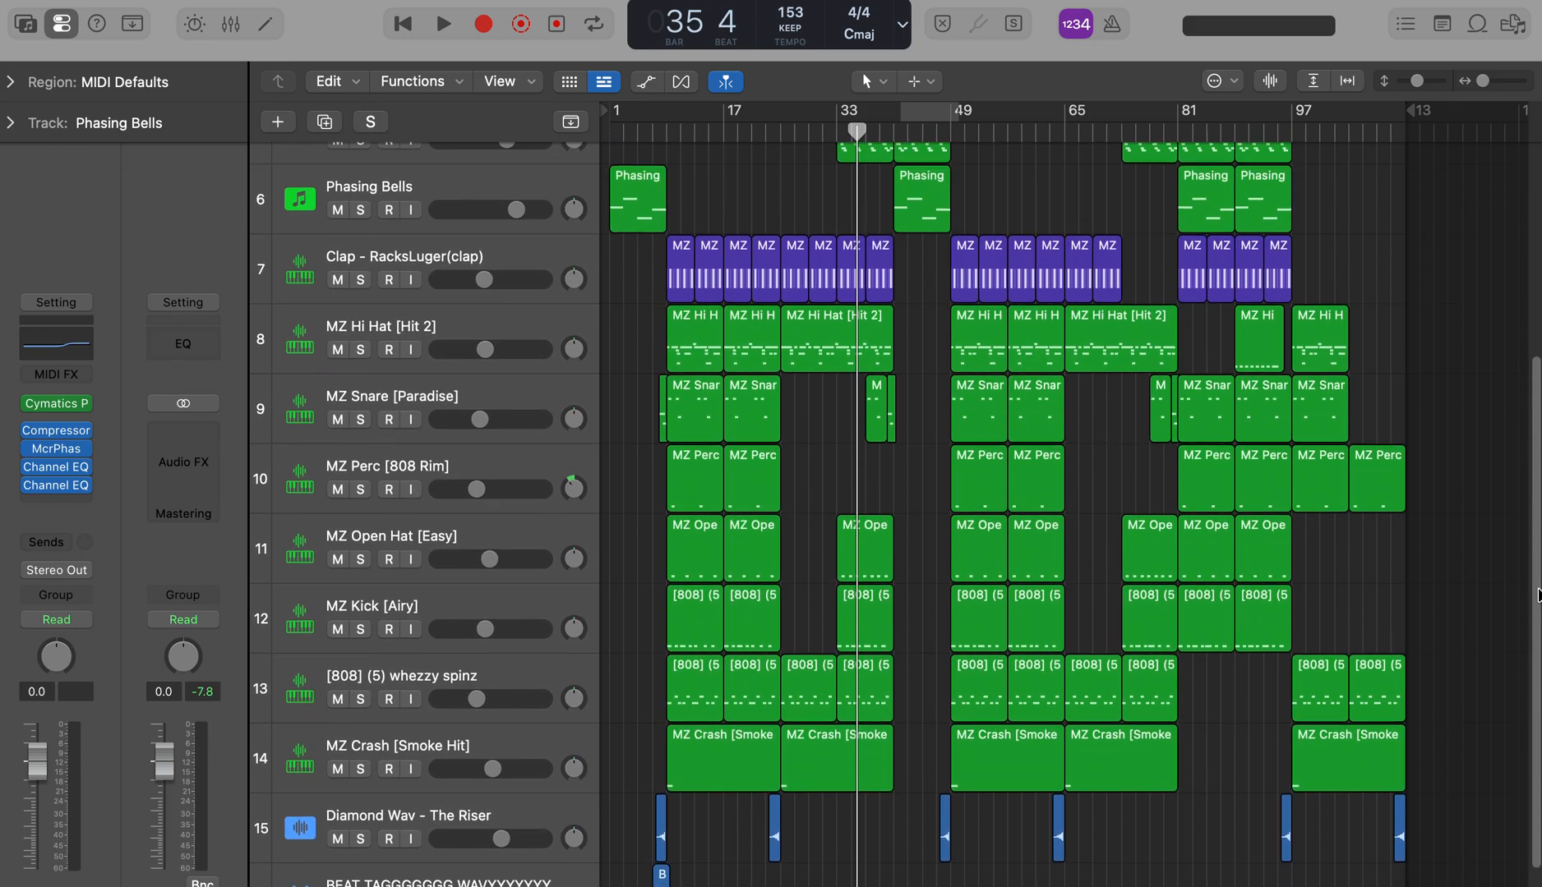
drag(1484, 82, 1485, 83)
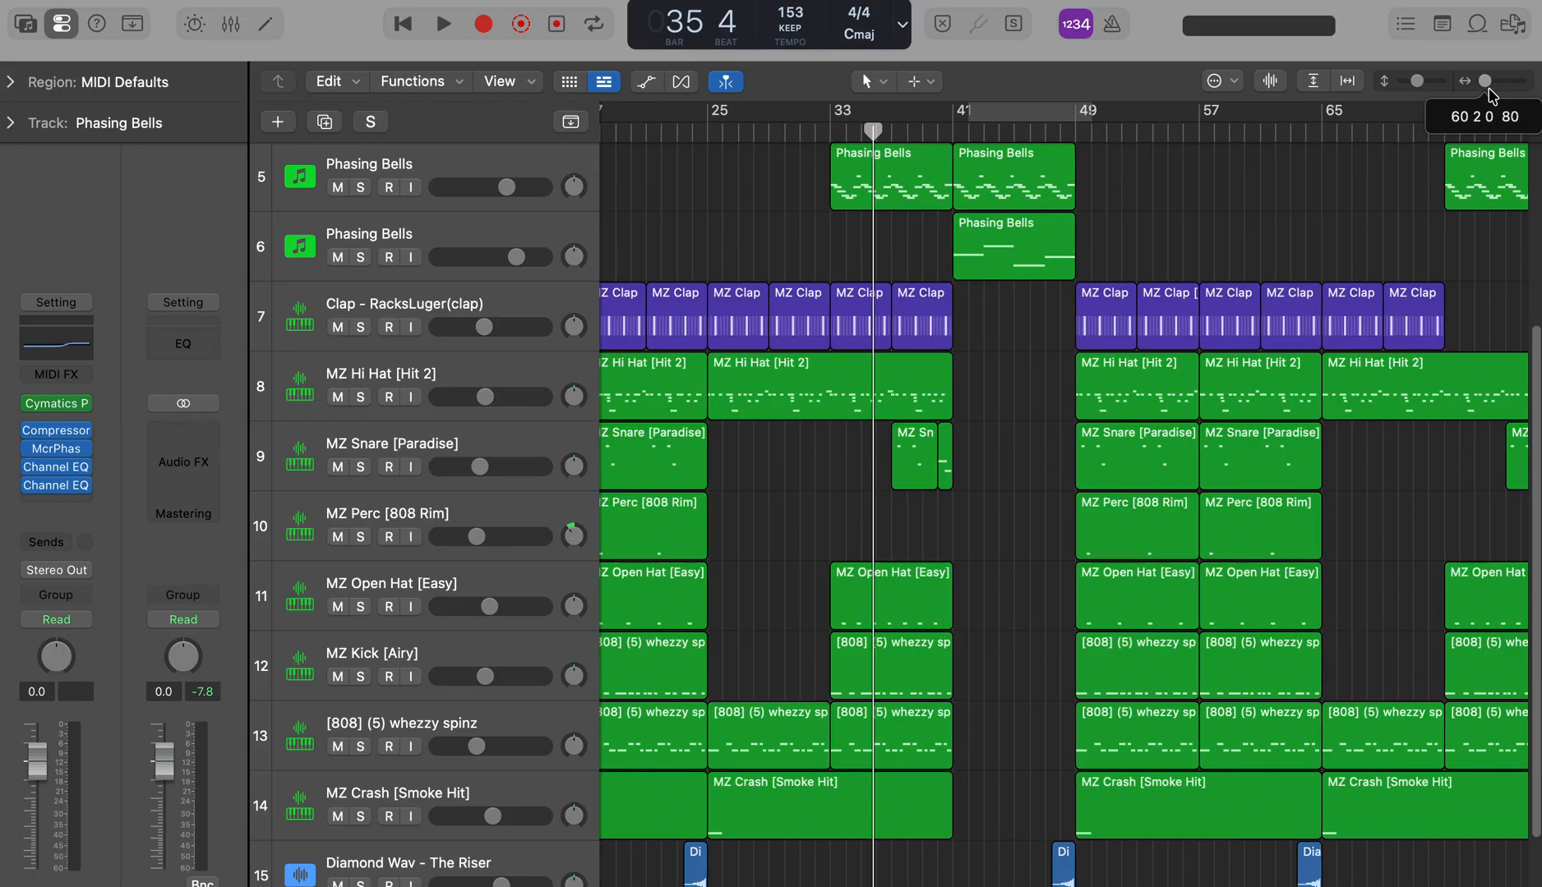
scroll(1216, 834, down, 3)
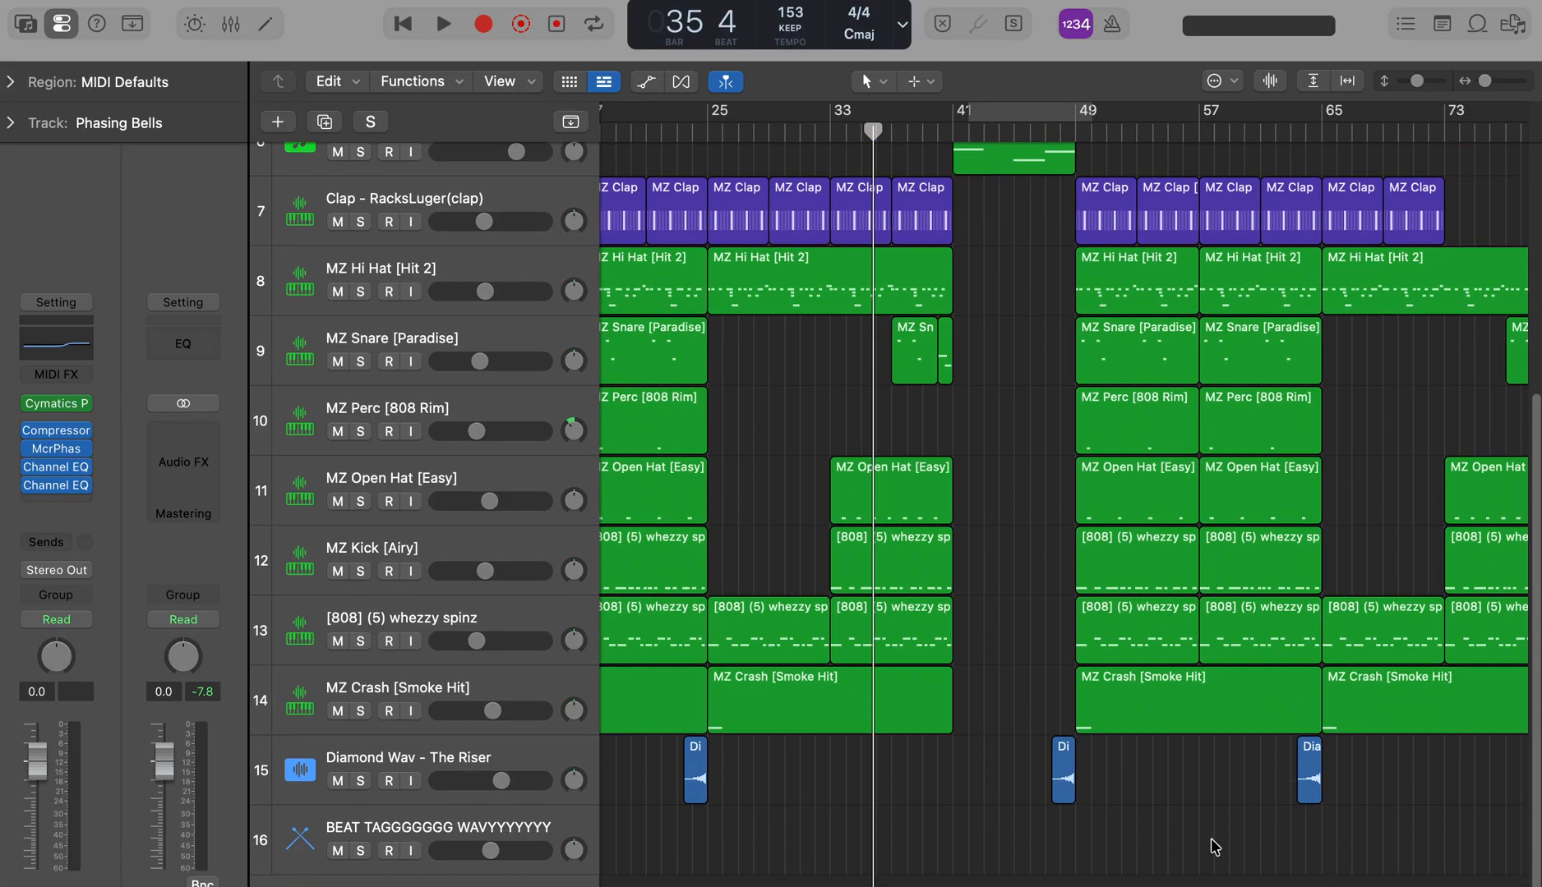
scroll(1064, 493, right, 5)
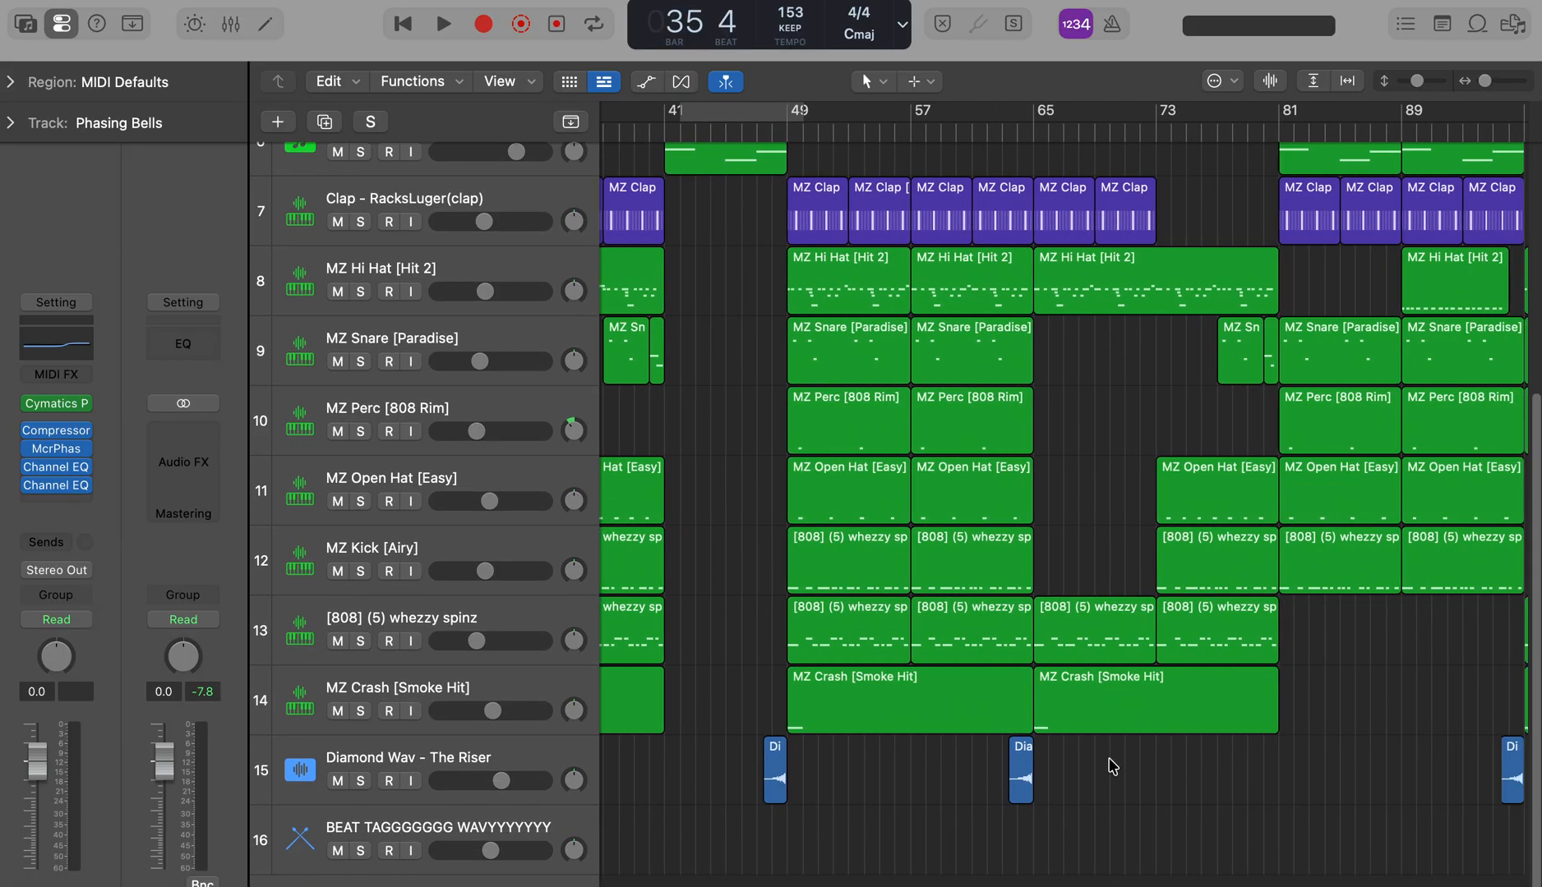
drag(1023, 368, 1014, 372)
click(1021, 773)
key(Delete)
Step: Copy the short snare fill from just before bar 81 into the gap just before bar 65
click(1277, 348)
key(super+r)
drag(1289, 379, 1026, 380)
drag(1485, 83, 1468, 126)
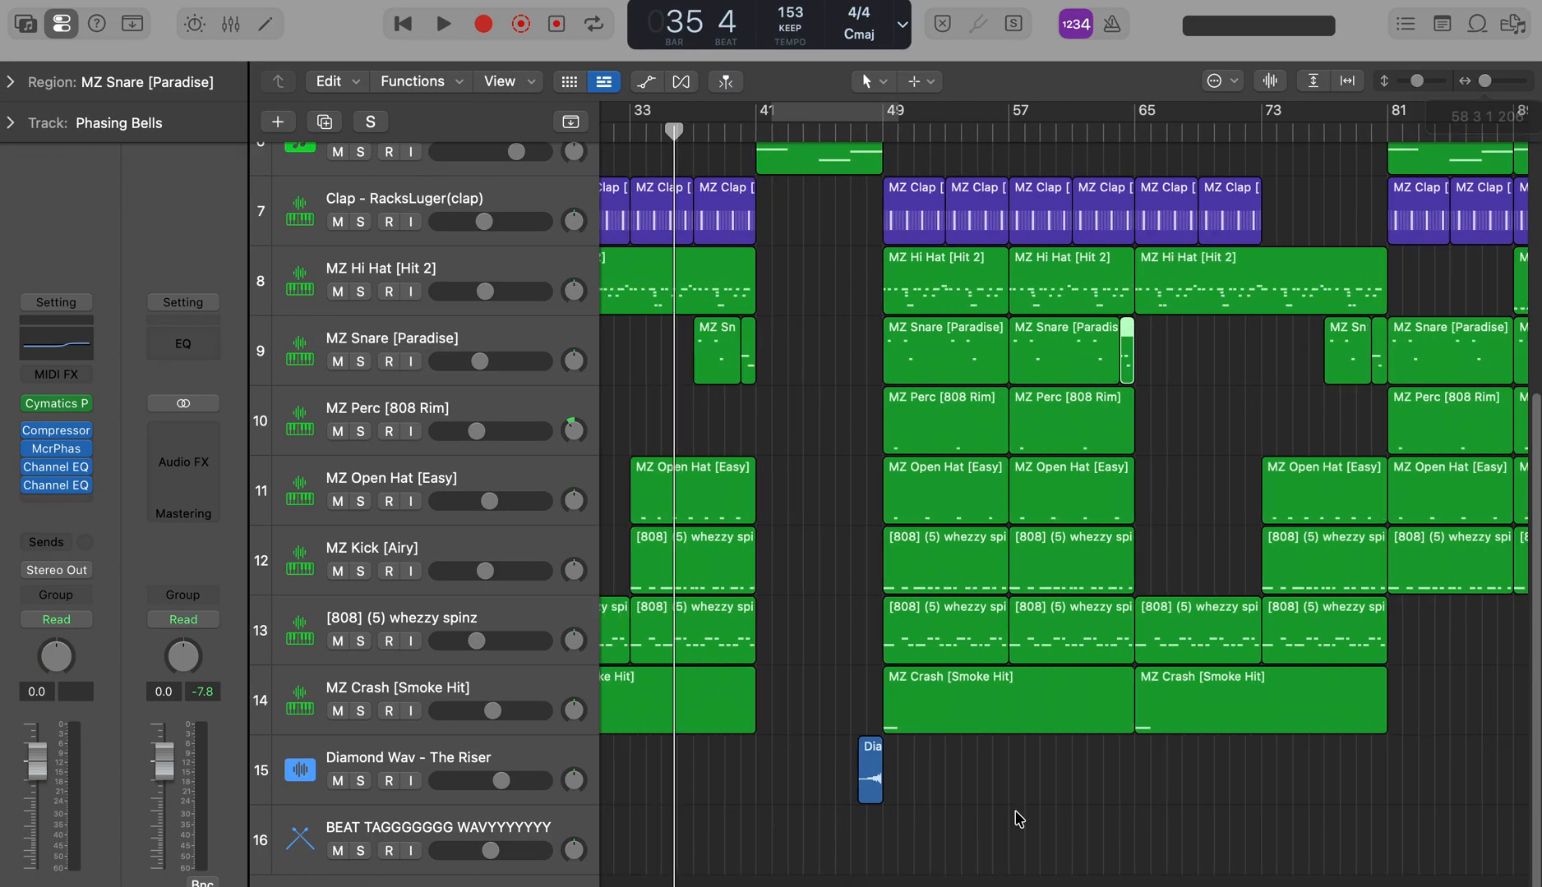
Step: Play the arrangement from bar 57 and from about bar 64 to check the transition into bar 65
scroll(1526, 380, up, 4)
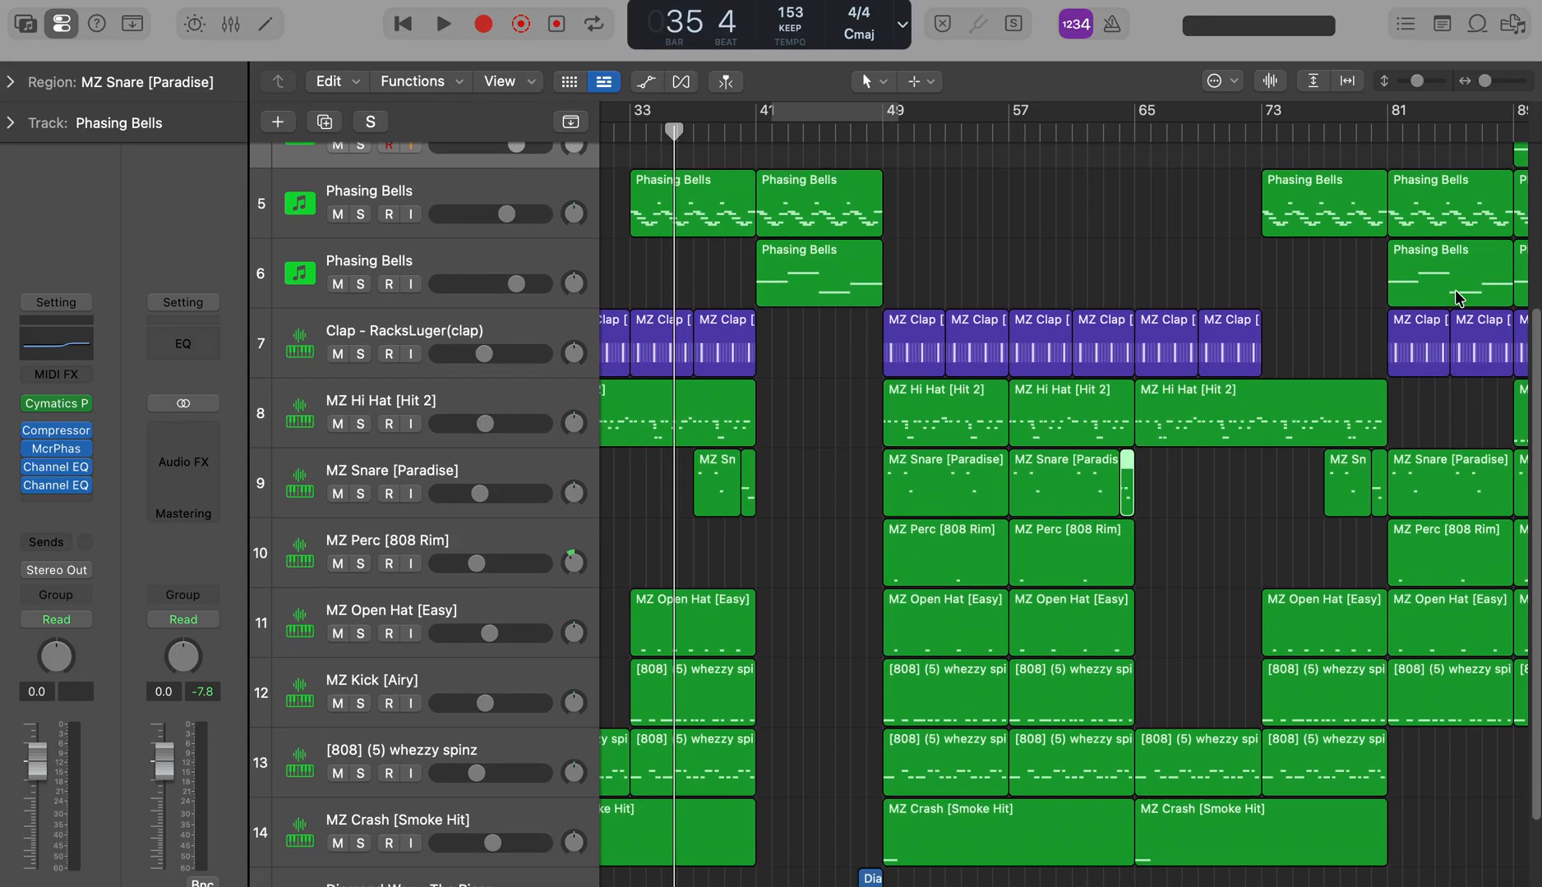
click(1007, 138)
key(space)
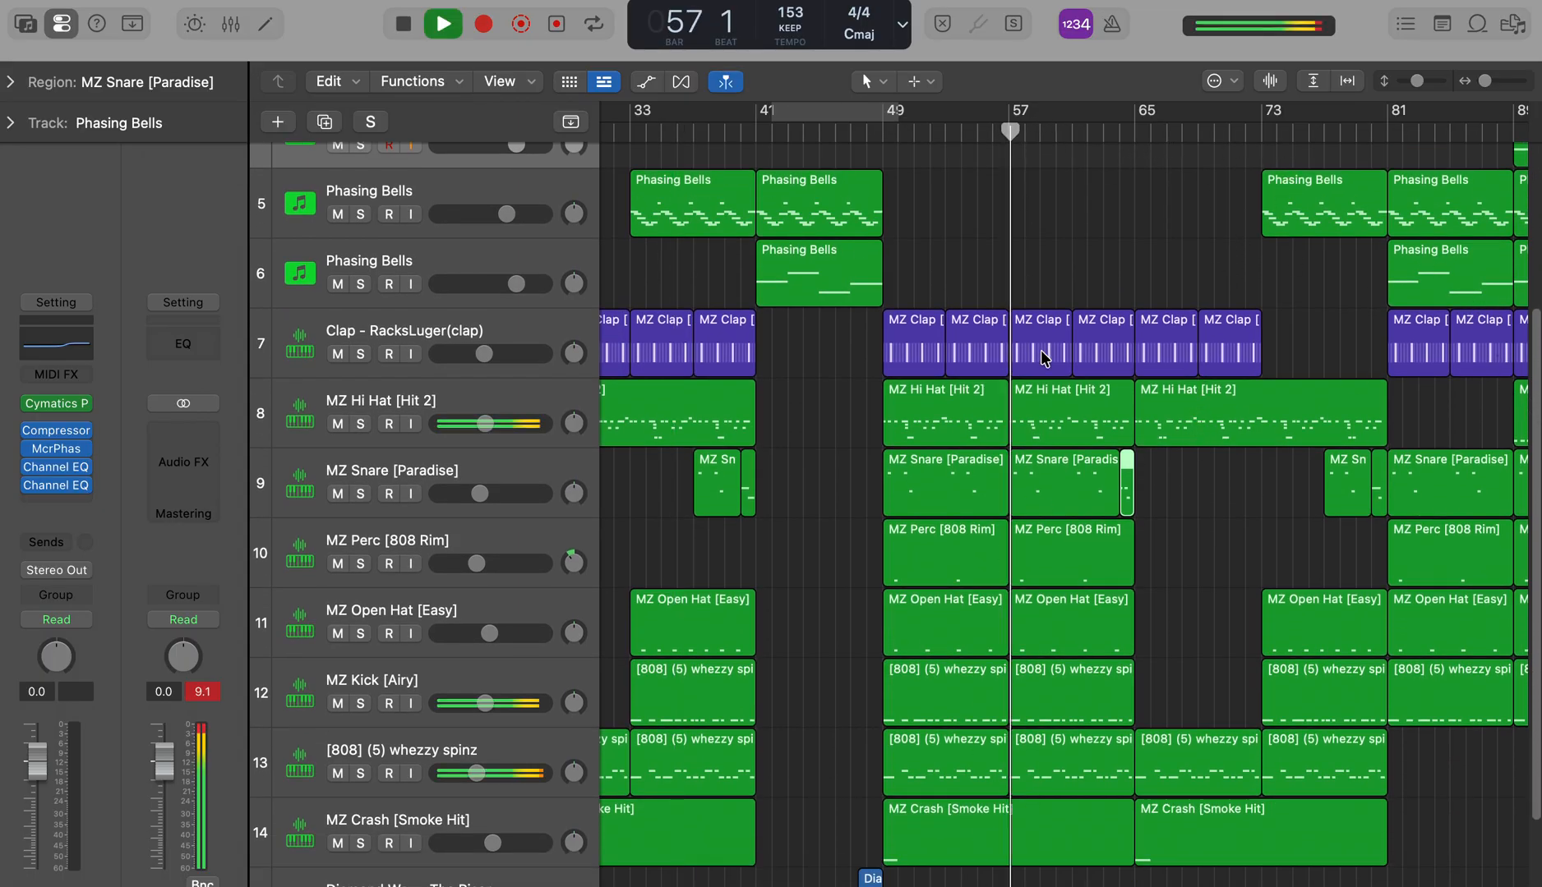
click(1121, 133)
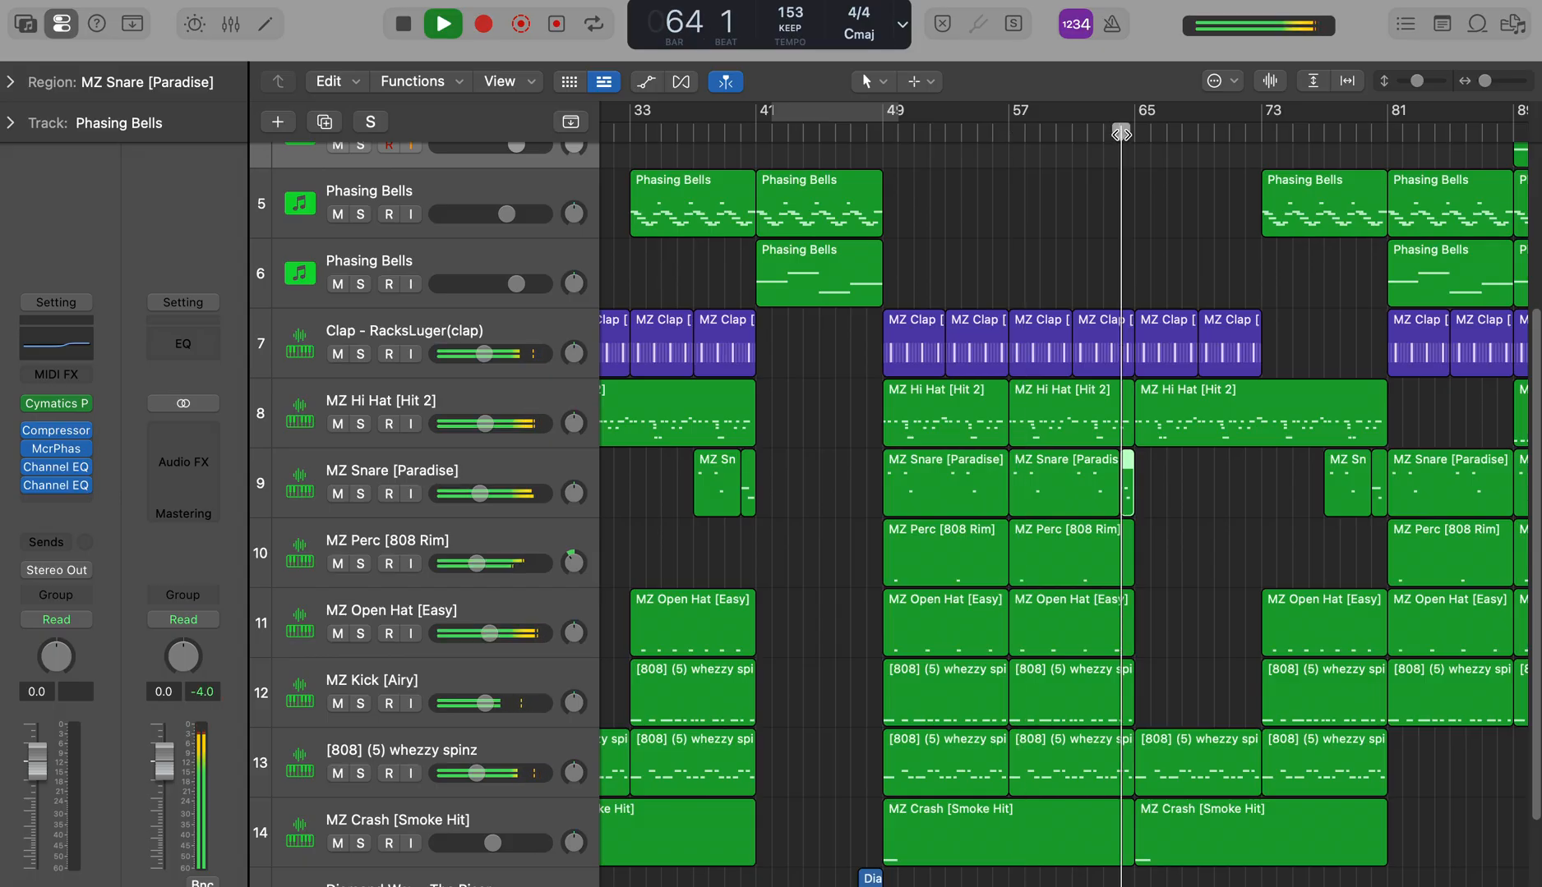
Step: Delete the clap region at bar 65, shorten the hi-hat region to start at bar 69 and select the clap region there
click(1166, 333)
key(Delete)
drag(1136, 436, 1208, 436)
click(1241, 350)
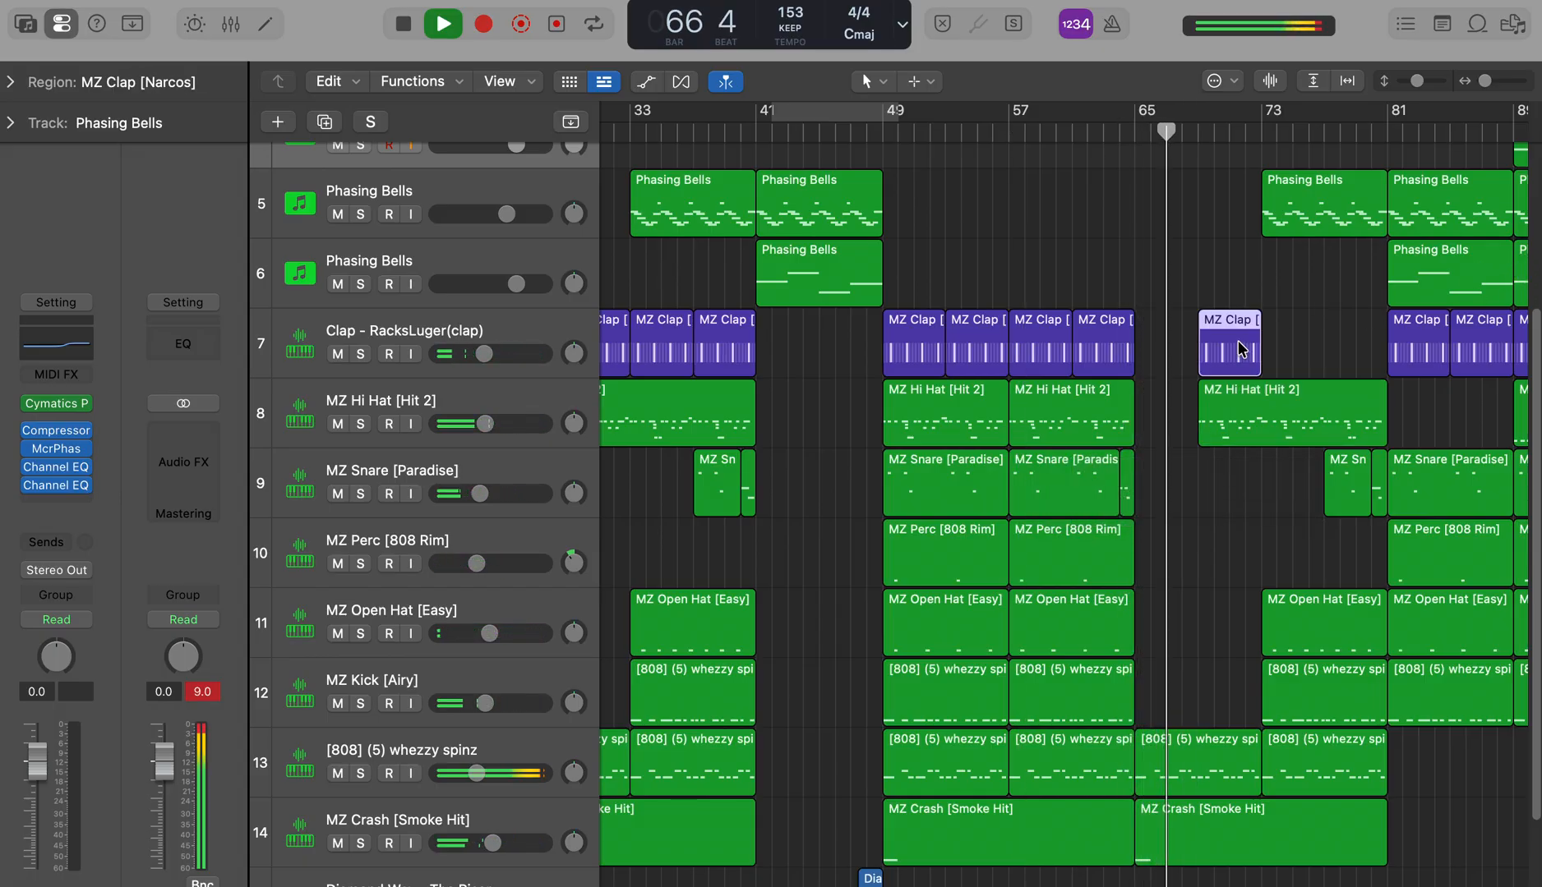